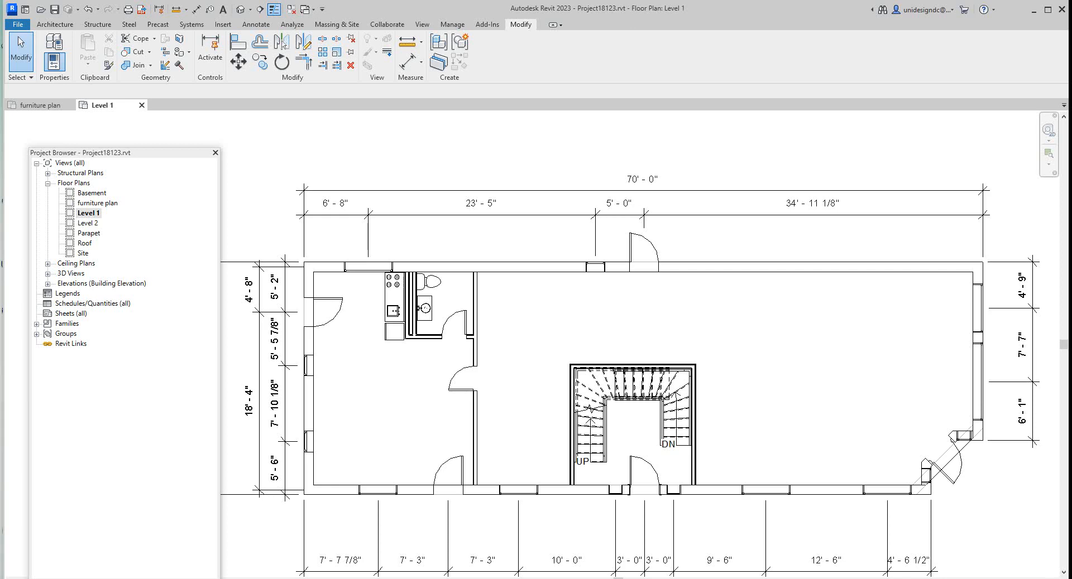
Step: Open the furniture plan view and examine the store's shelving, refrigeration and counter layout
double_click(97, 203)
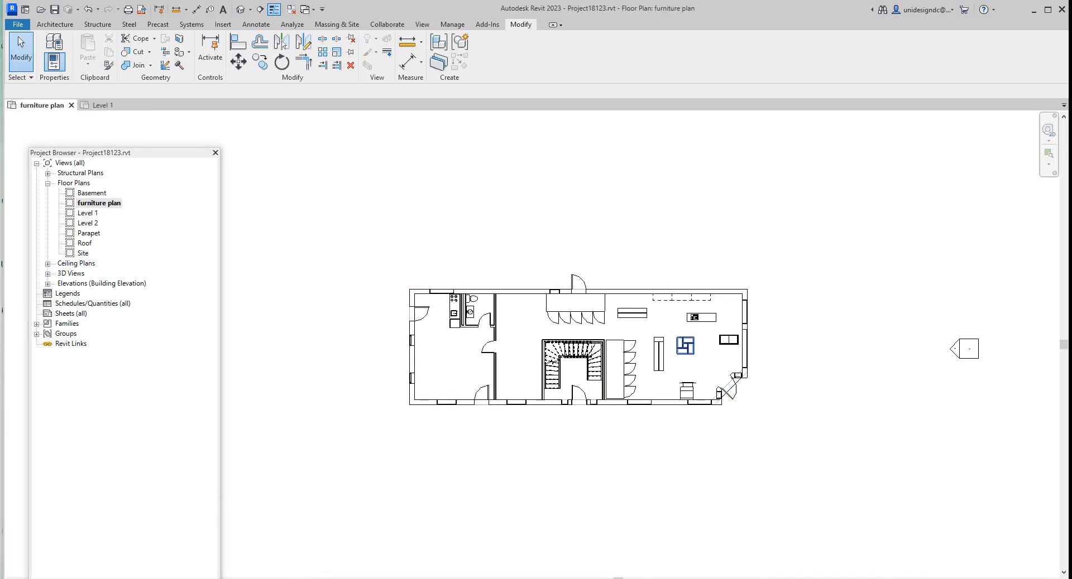
scroll(670, 322, up, 4)
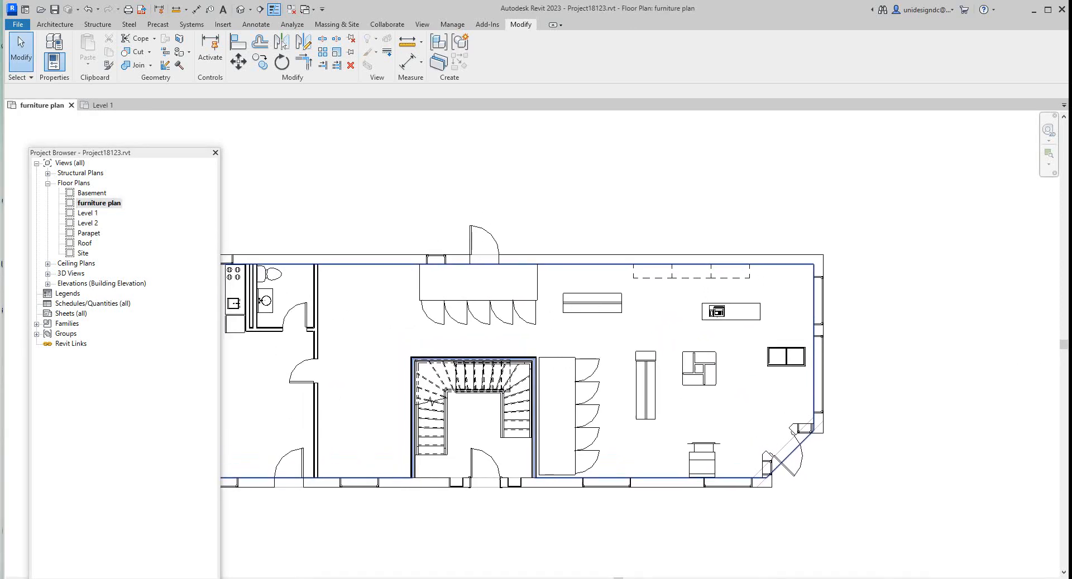
scroll(555, 427, up, 3)
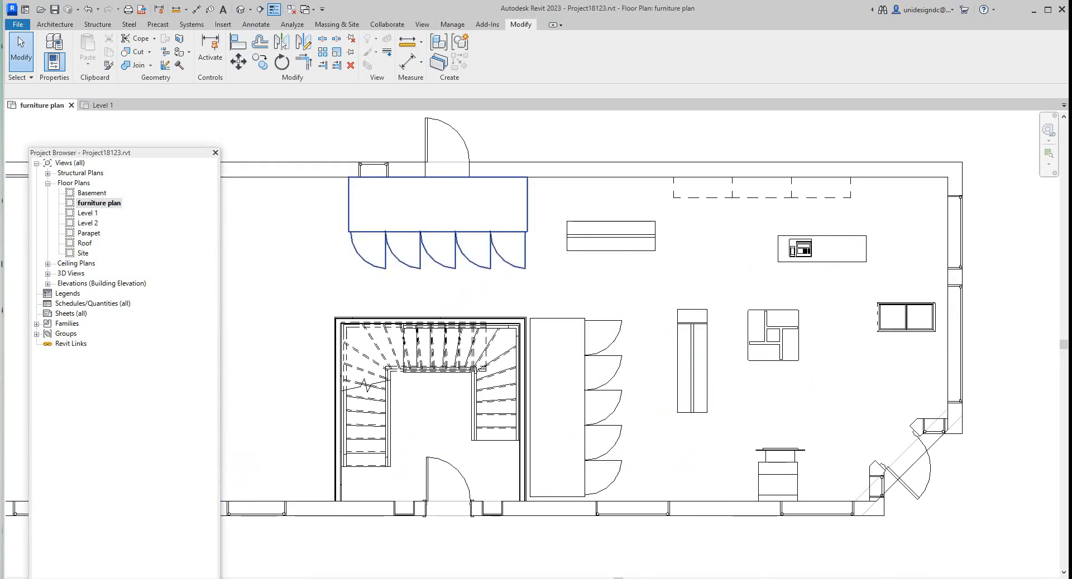
scroll(483, 265, down, 3)
middle_drag(483, 264, 542, 276)
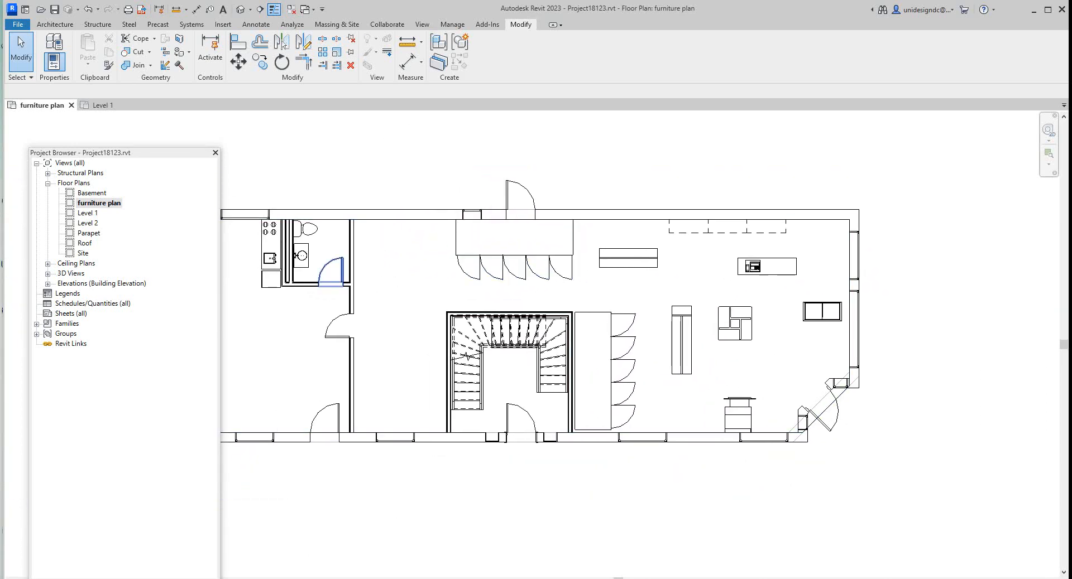
scroll(258, 495, up, 2)
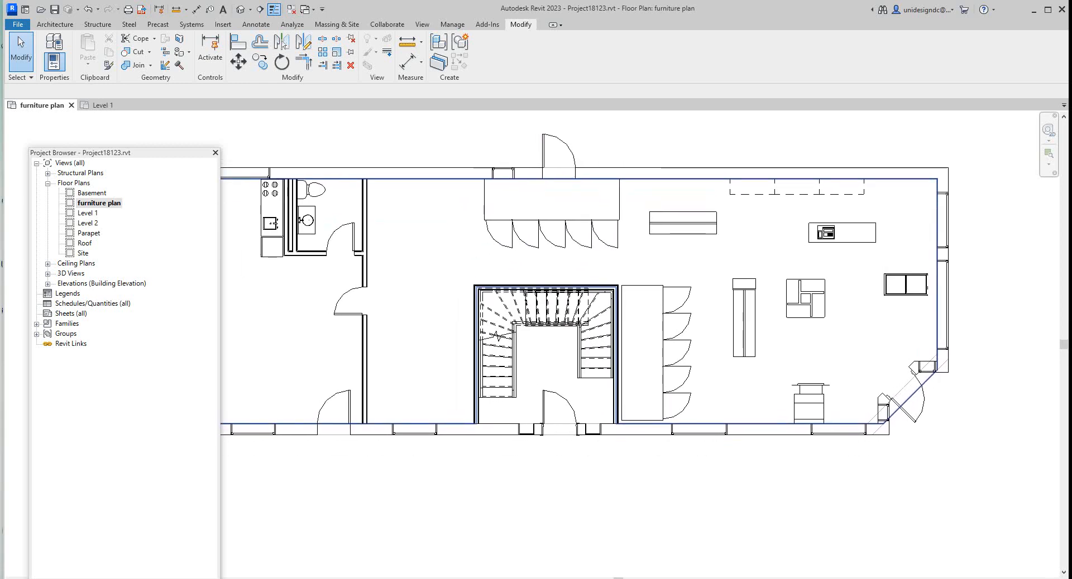
scroll(413, 346, down, 2)
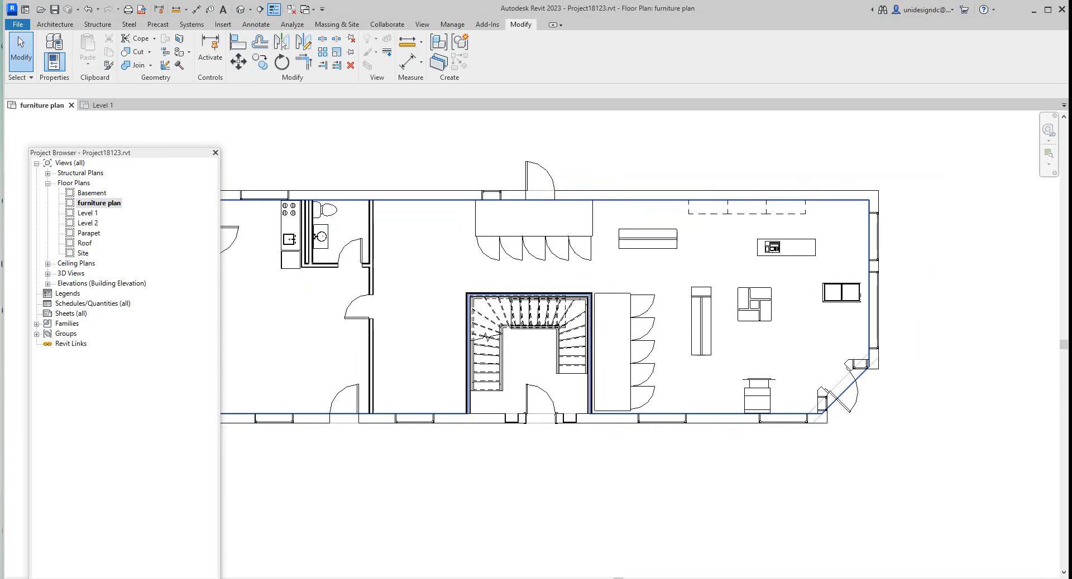
scroll(757, 327, up, 2)
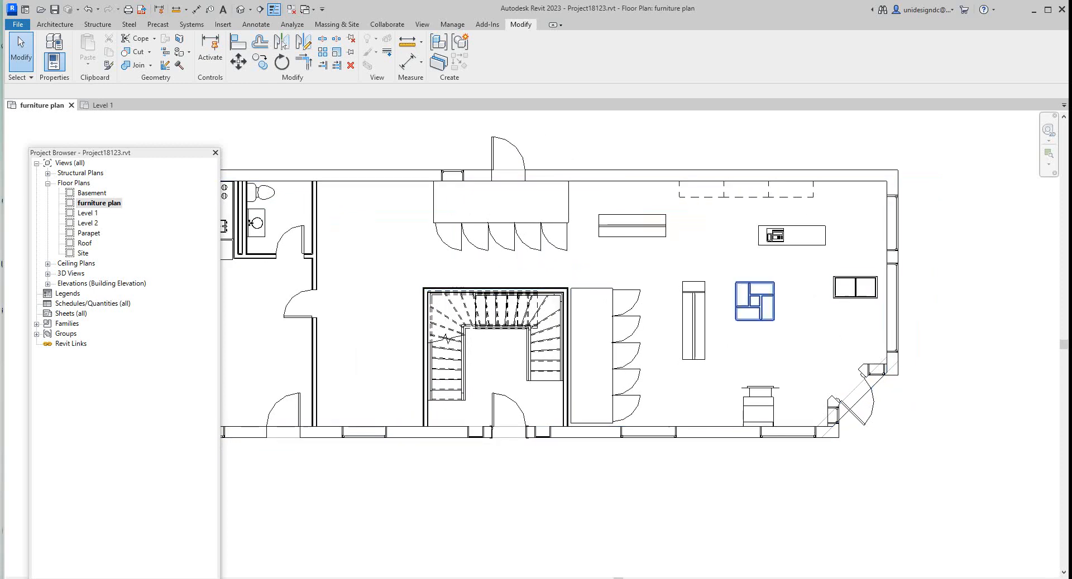
scroll(764, 390, up, 3)
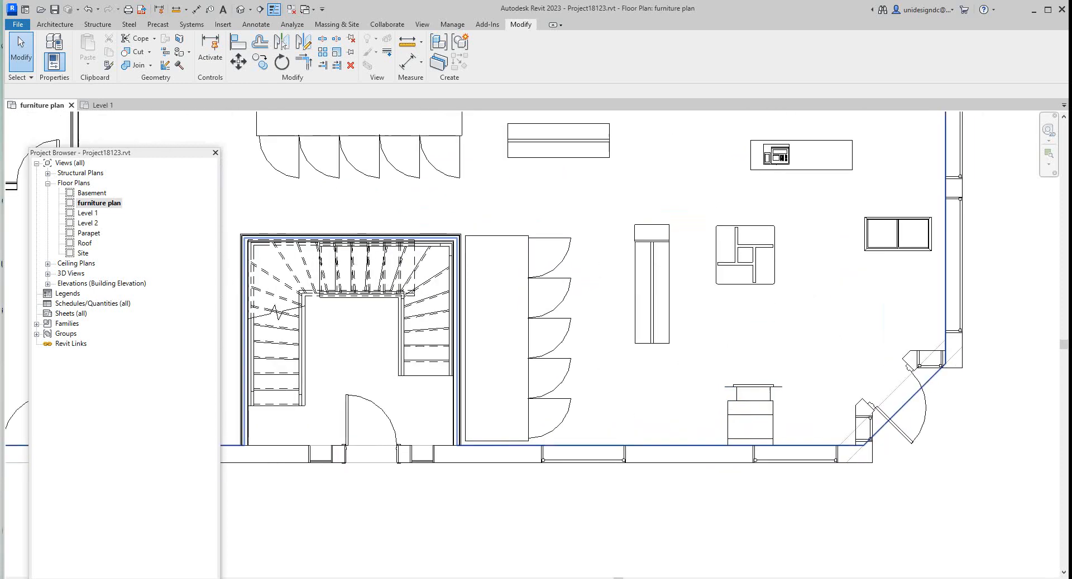
Step: Mirror a copy of the end shelf about the vertical shelving unit's midpoint axis so both ends are capped
scroll(660, 224, up, 1)
click(660, 225)
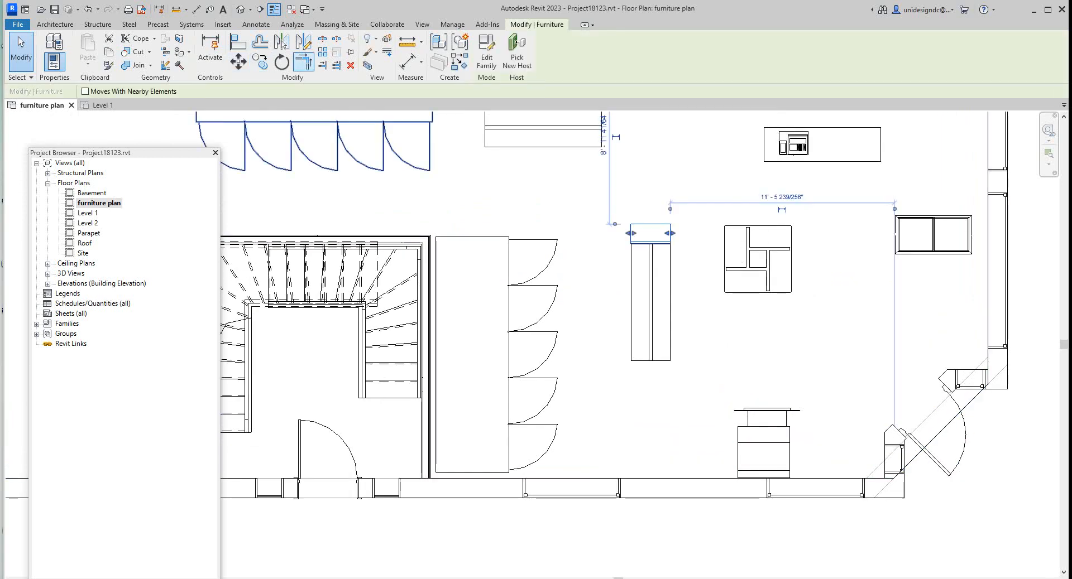
click(303, 42)
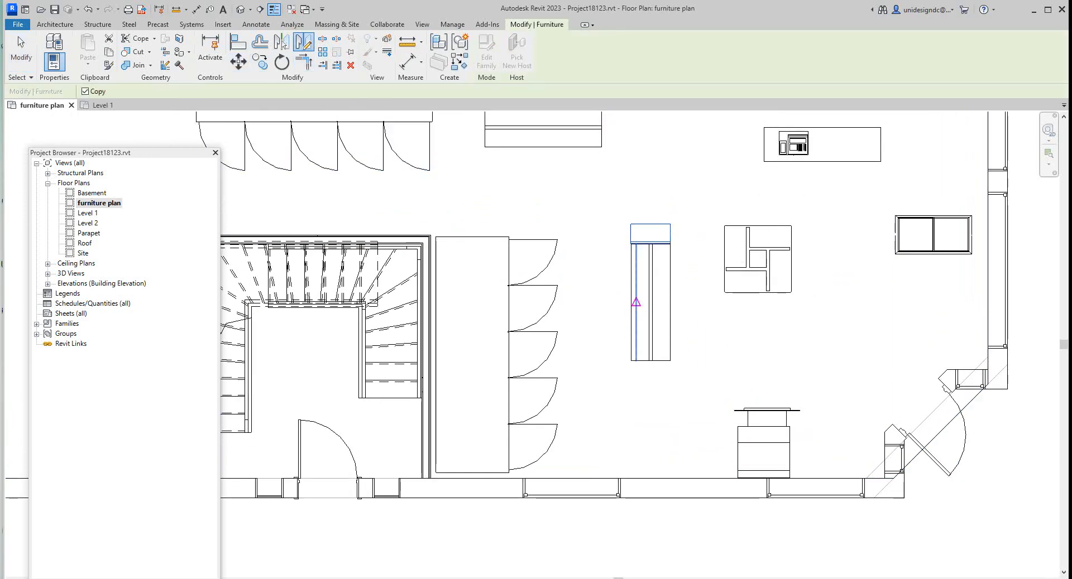
click(631, 303)
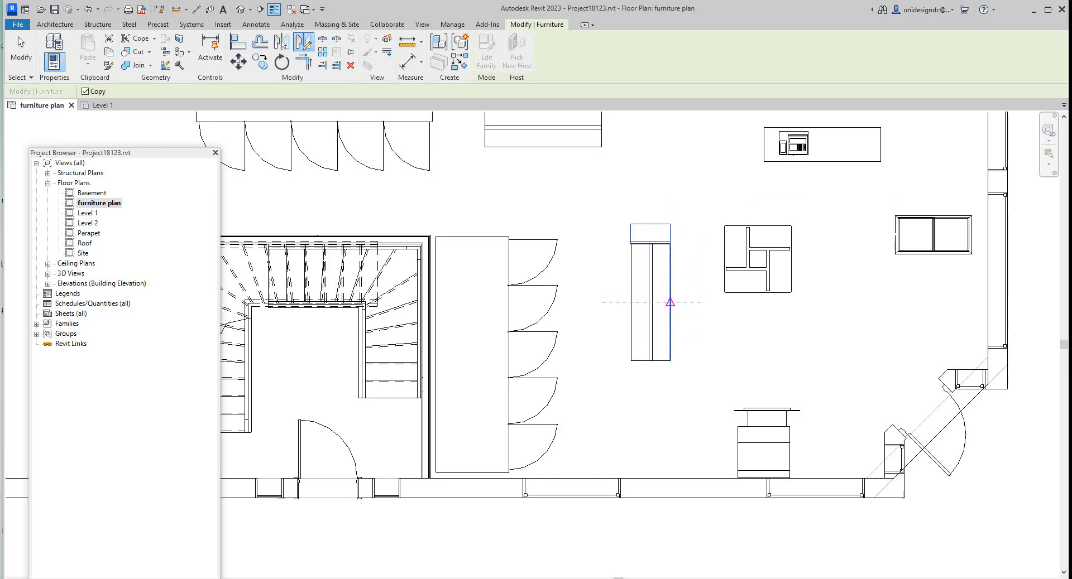
click(670, 303)
click(692, 312)
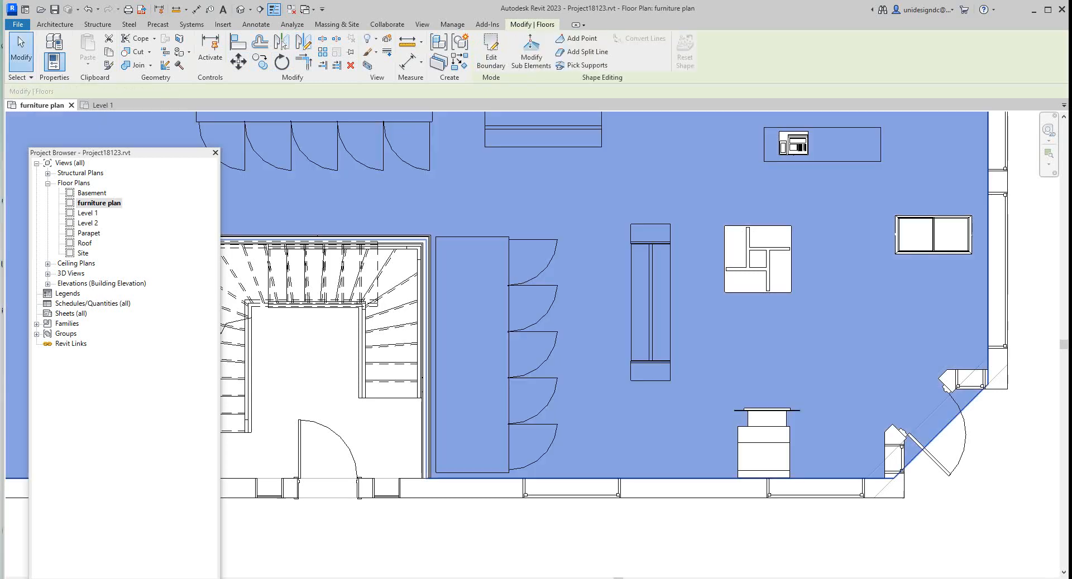
scroll(728, 324, down, 2)
right_click(733, 325)
click(762, 330)
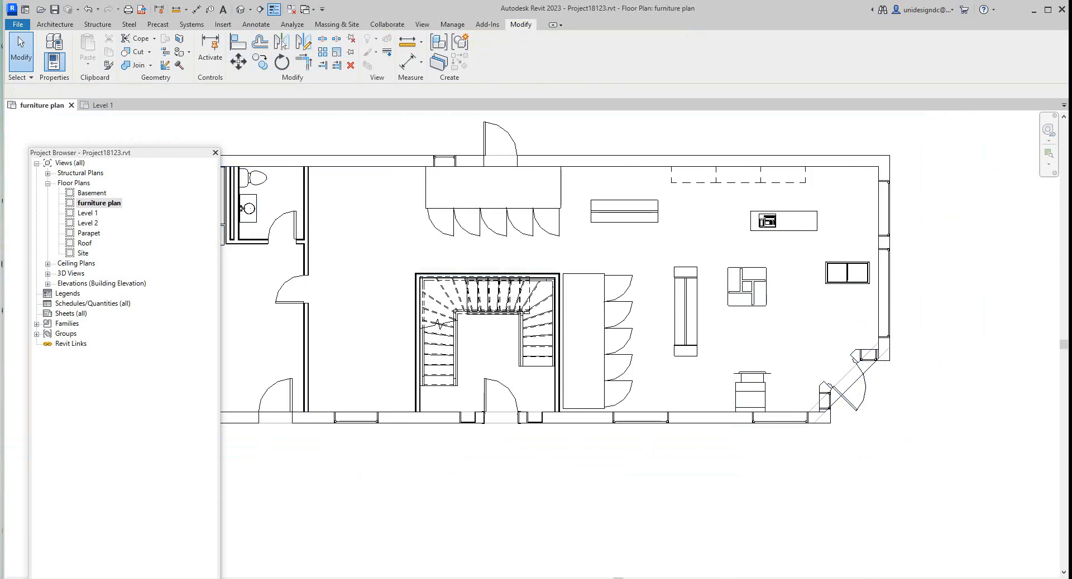
Step: Delete the horizontal double-sided shelving unit near the store's upper wall
scroll(742, 348, up, 3)
scroll(648, 351, down, 3)
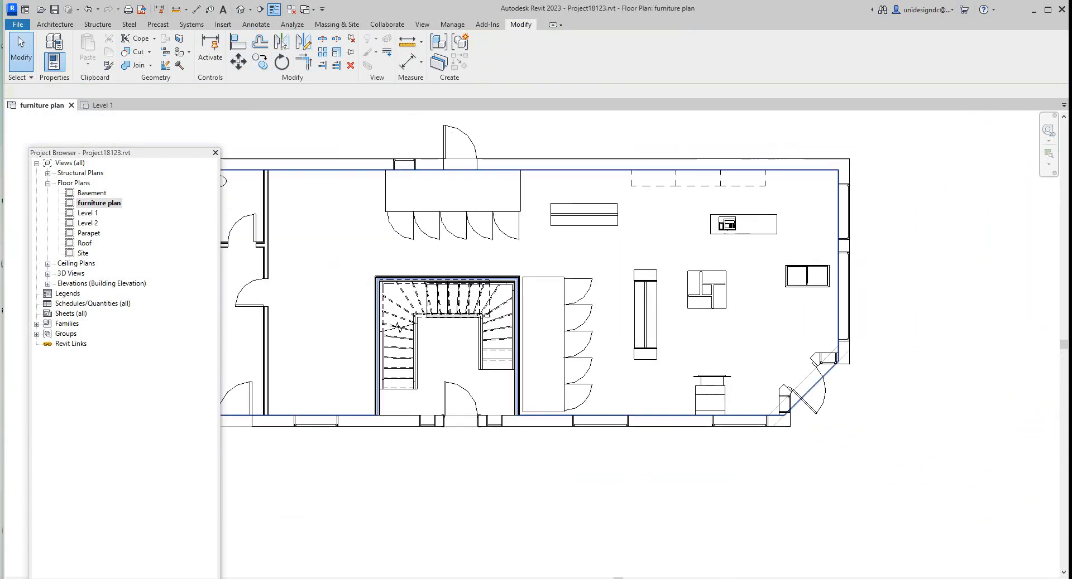
middle_drag(647, 351, 630, 369)
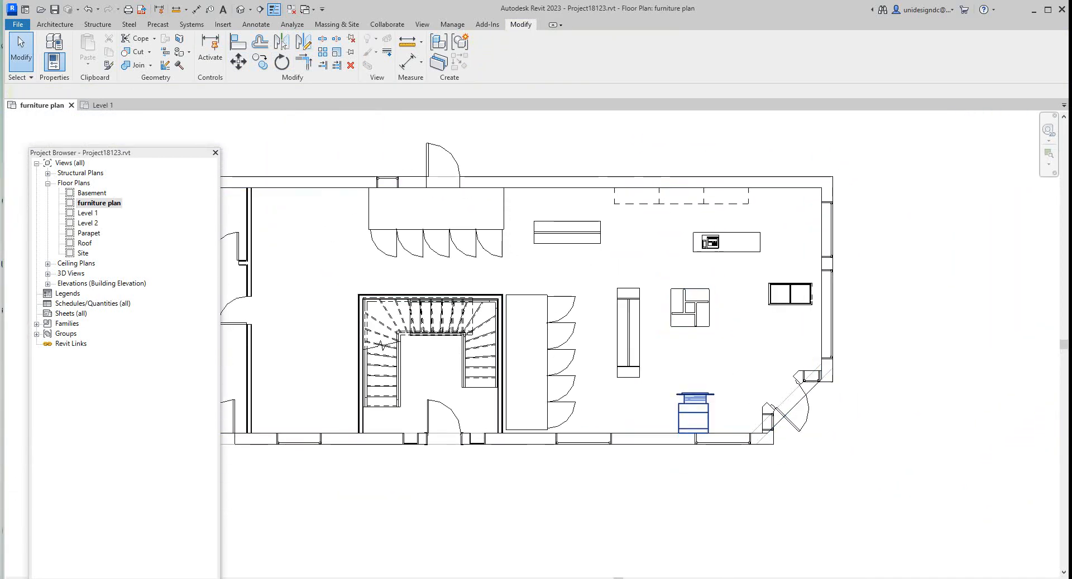
scroll(566, 232, up, 2)
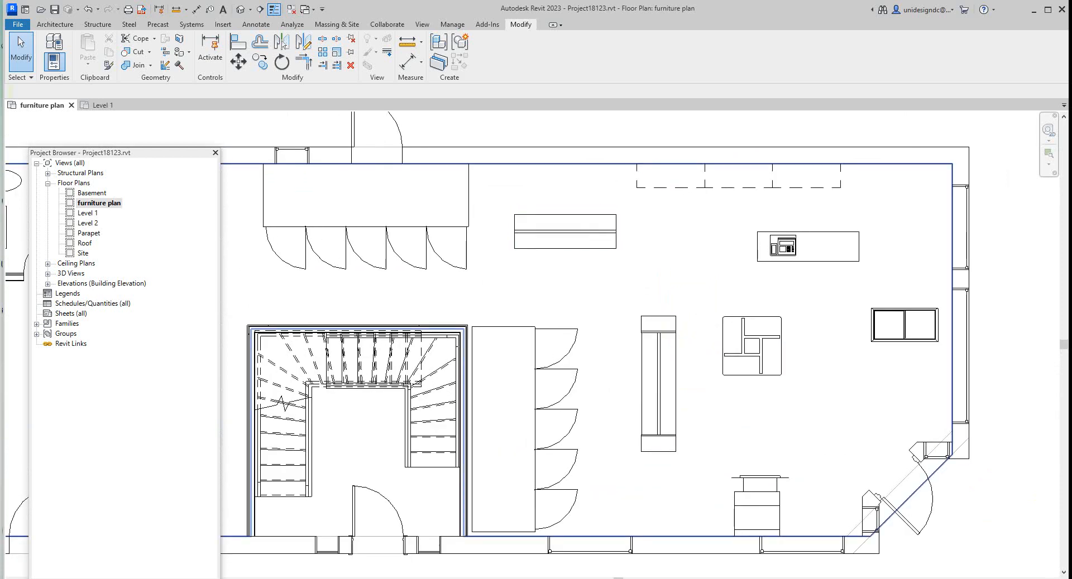
click(579, 237)
right_click(580, 236)
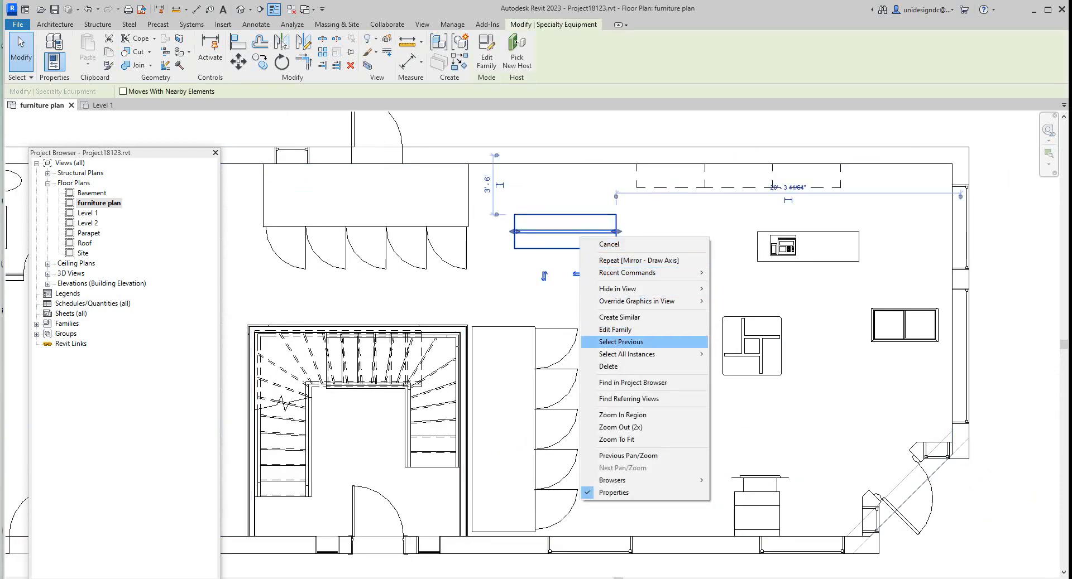
click(608, 367)
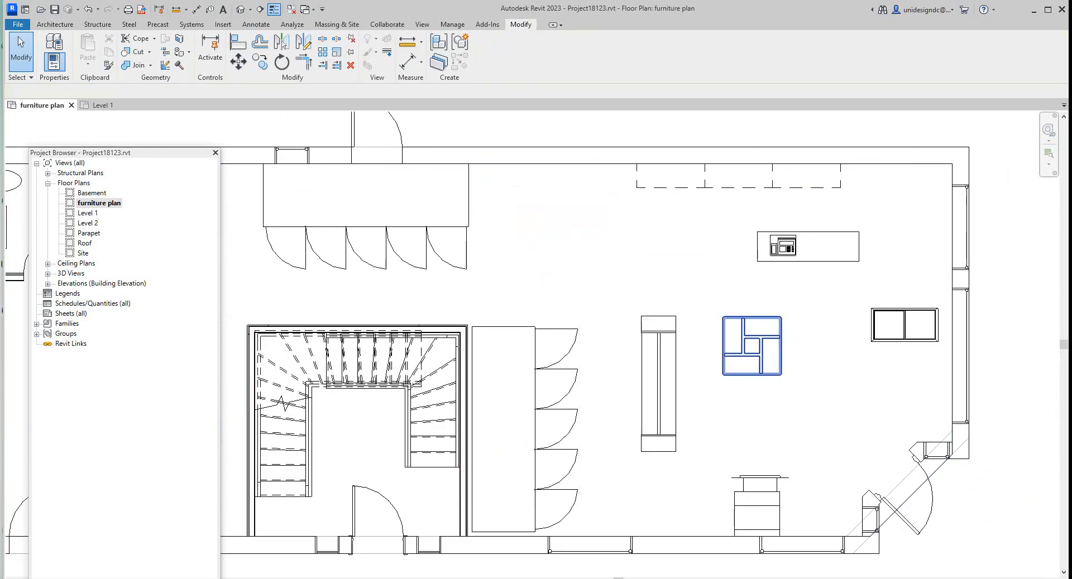
Step: Move the four-way island shelving slightly toward the angled corner entrance
click(751, 346)
drag(752, 346, 792, 373)
key(Escape)
Step: Open the four-way island shelving family, inspect it in 3D, and close it without saving
click(793, 373)
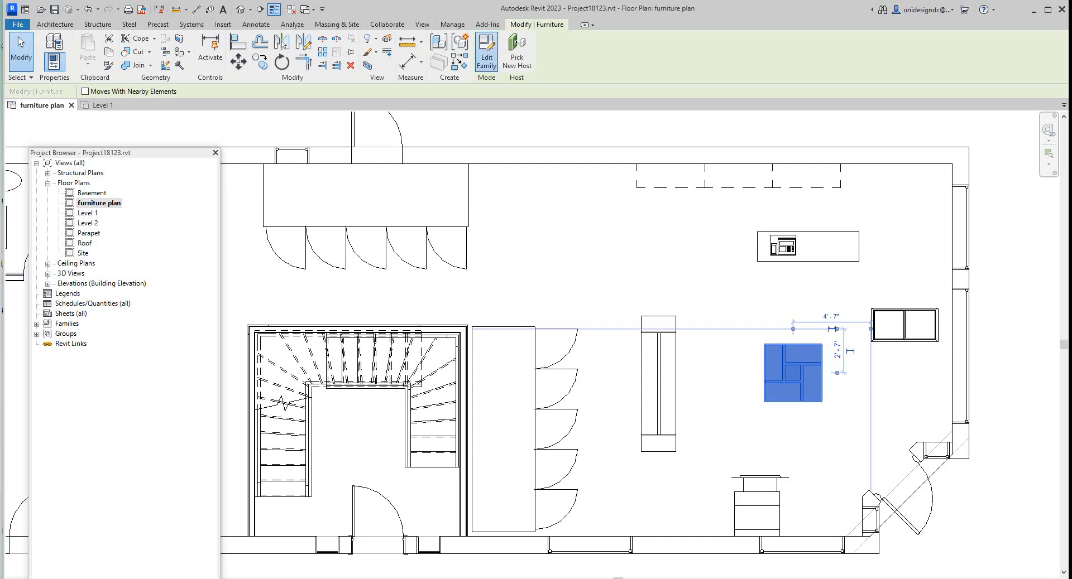
click(486, 56)
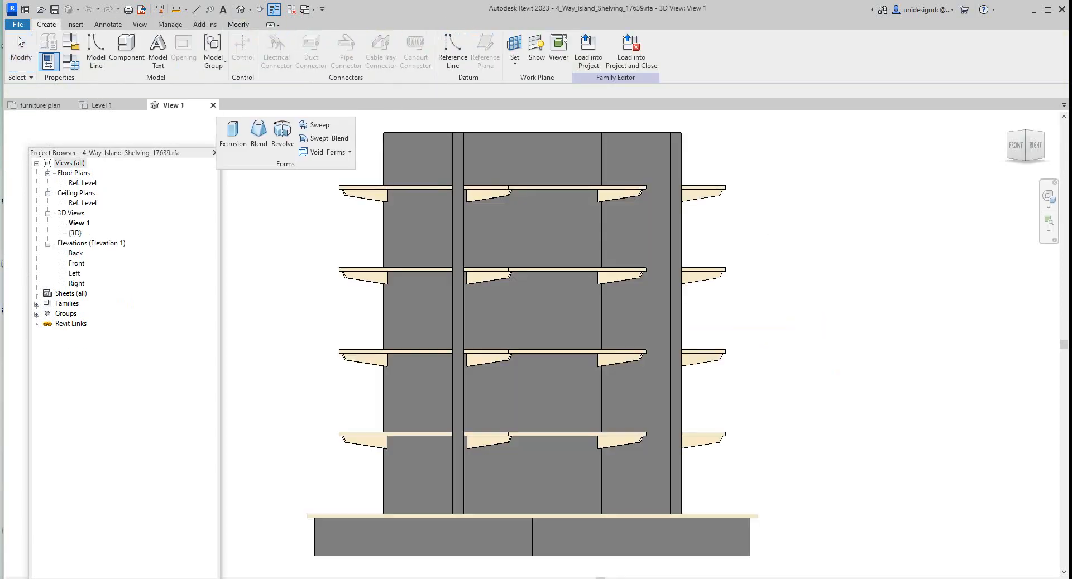
scroll(688, 326, down, 1)
shift+middle_drag(687, 325, 643, 375)
scroll(853, 324, down, 2)
middle_drag(841, 203, 822, 302)
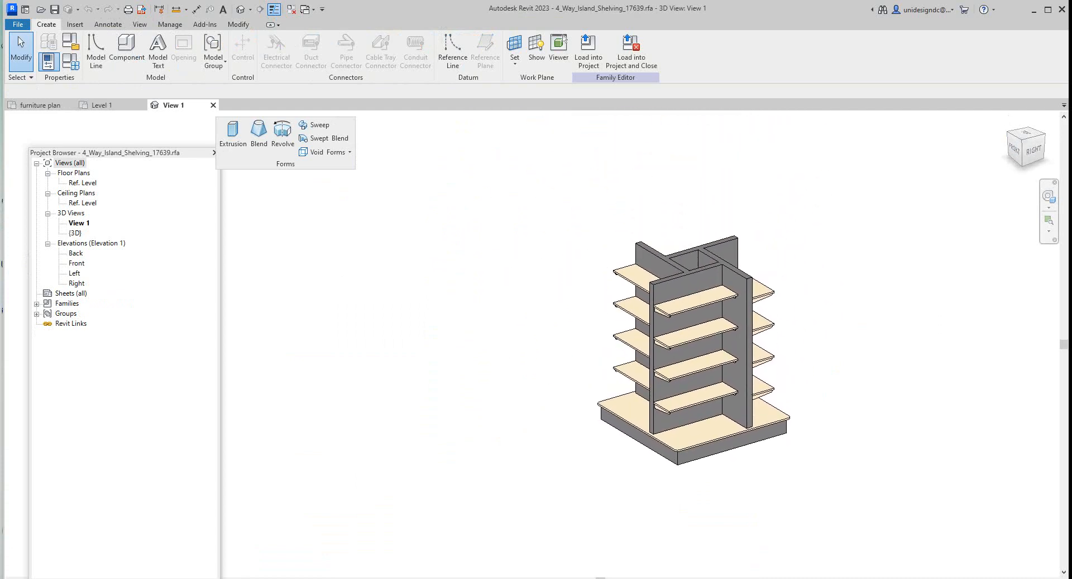
scroll(822, 302, down, 1)
scroll(822, 302, up, 2)
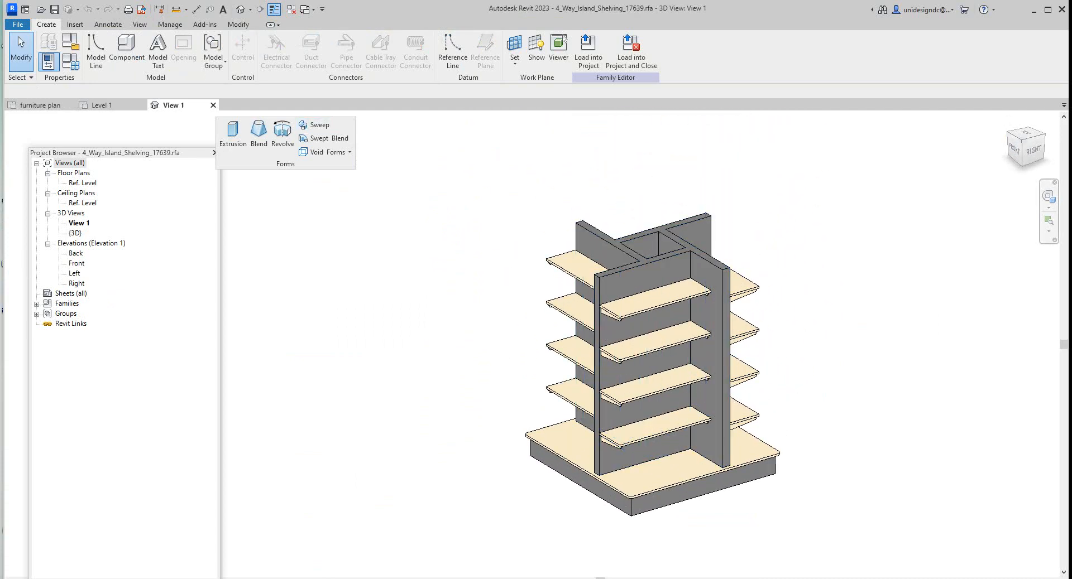
click(212, 105)
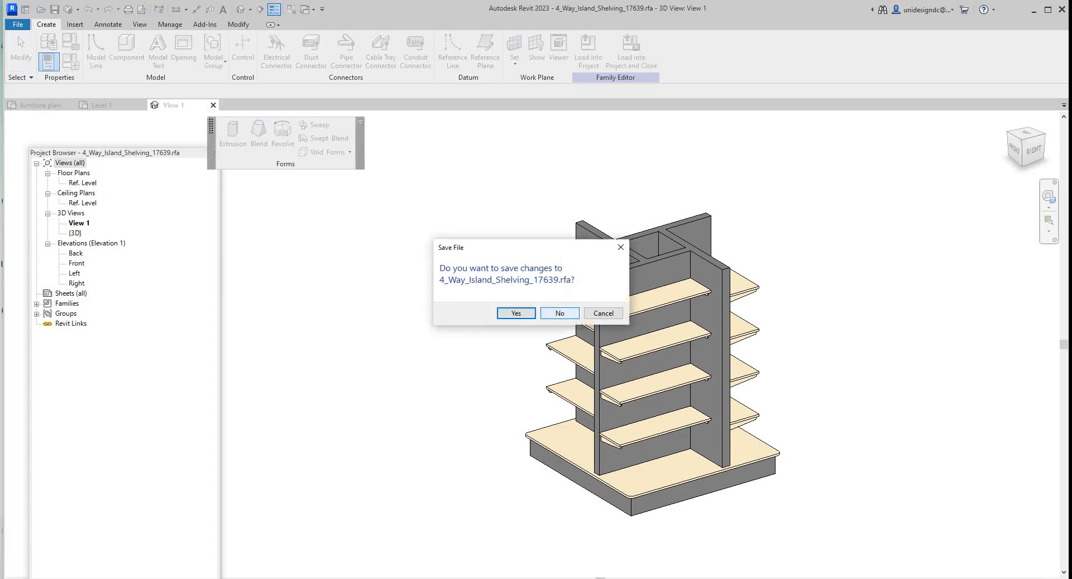
click(559, 313)
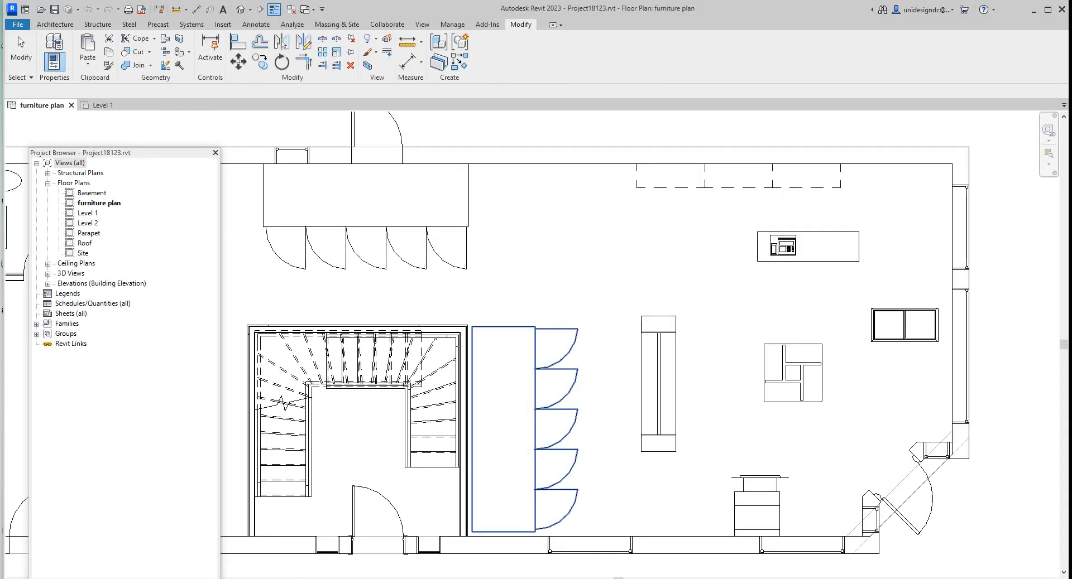
Step: Move the four-way island shelving across the store to the open area near the staircase's upper-left corner
drag(727, 353, 253, 285)
scroll(600, 285, down, 2)
scroll(774, 405, up, 1)
scroll(777, 431, up, 1)
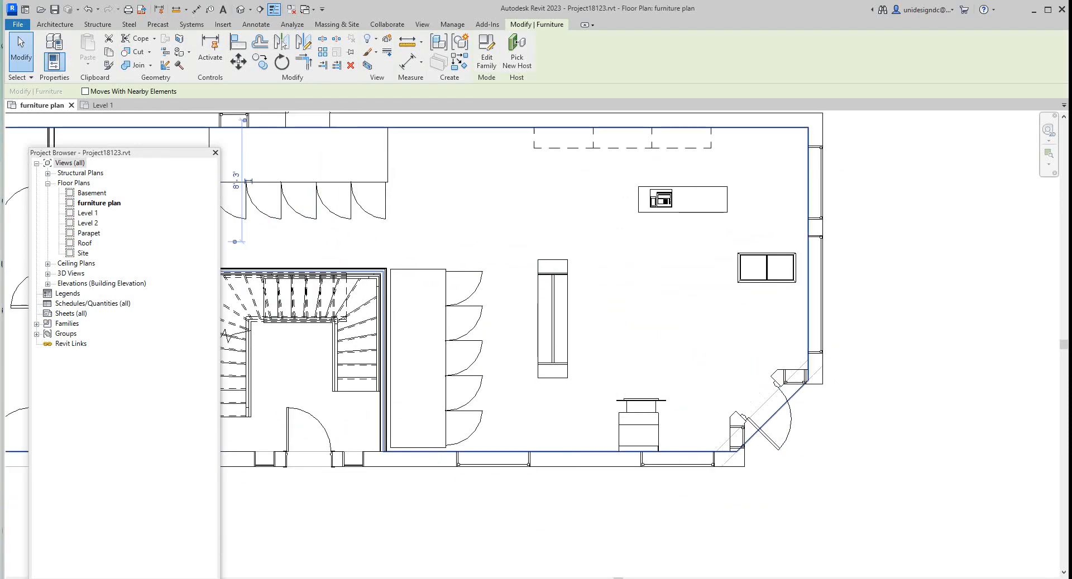
Step: Rotate the ice cream chest freezer 90 degrees and move it against the right exterior wall
click(766, 268)
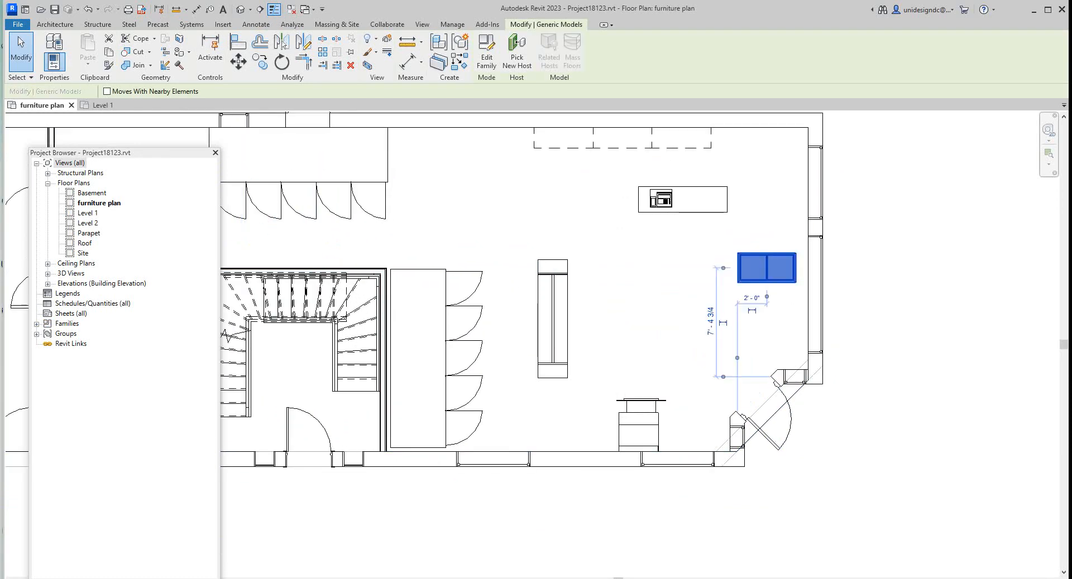
key(space)
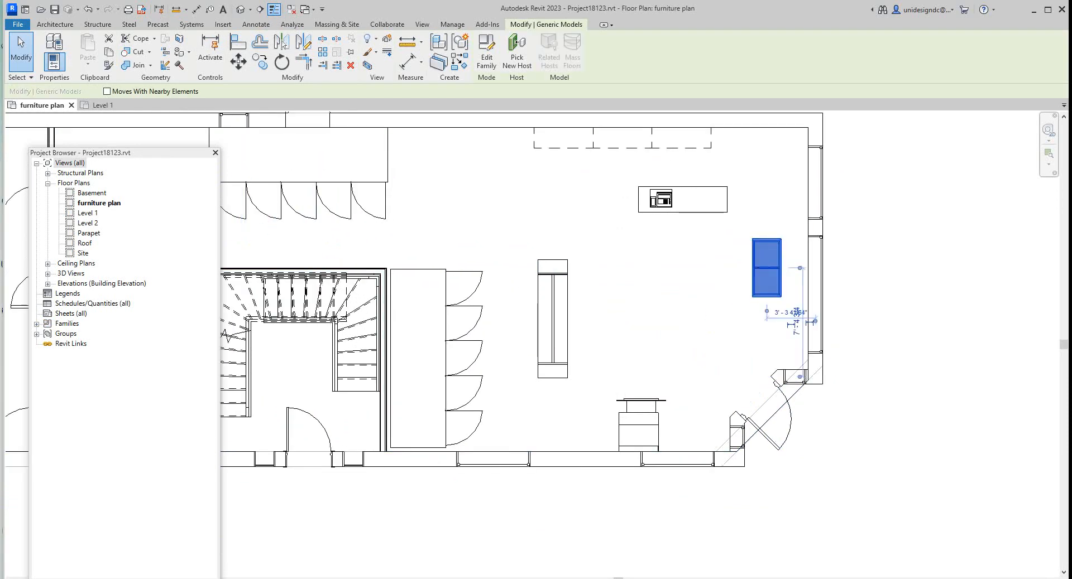
key(Escape)
drag(776, 268, 802, 267)
key(Escape)
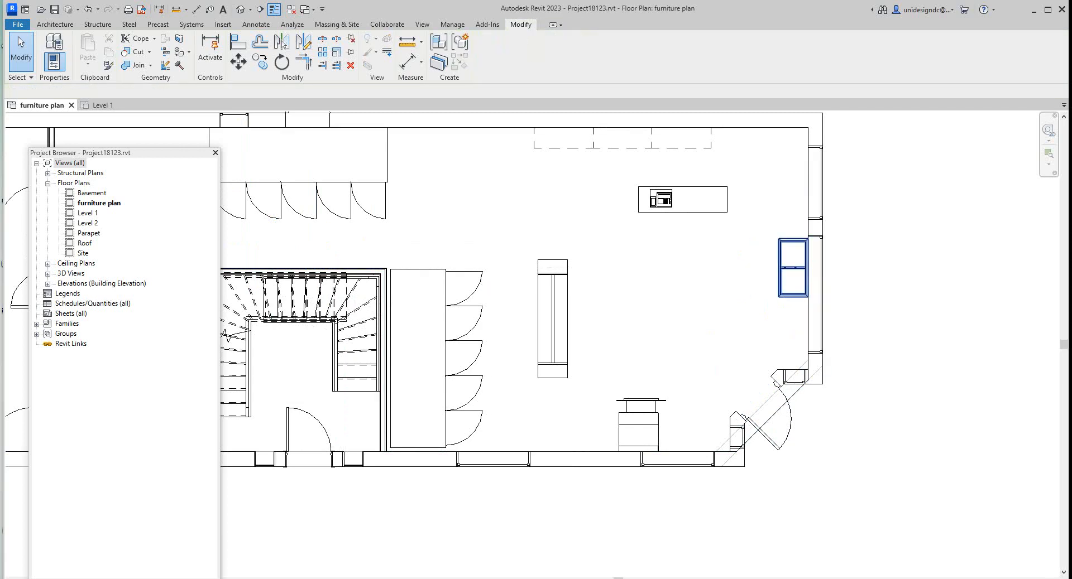
Step: Open the ice cream chest freezer's family for editing and view its model from an angled 3D viewpoint
click(802, 268)
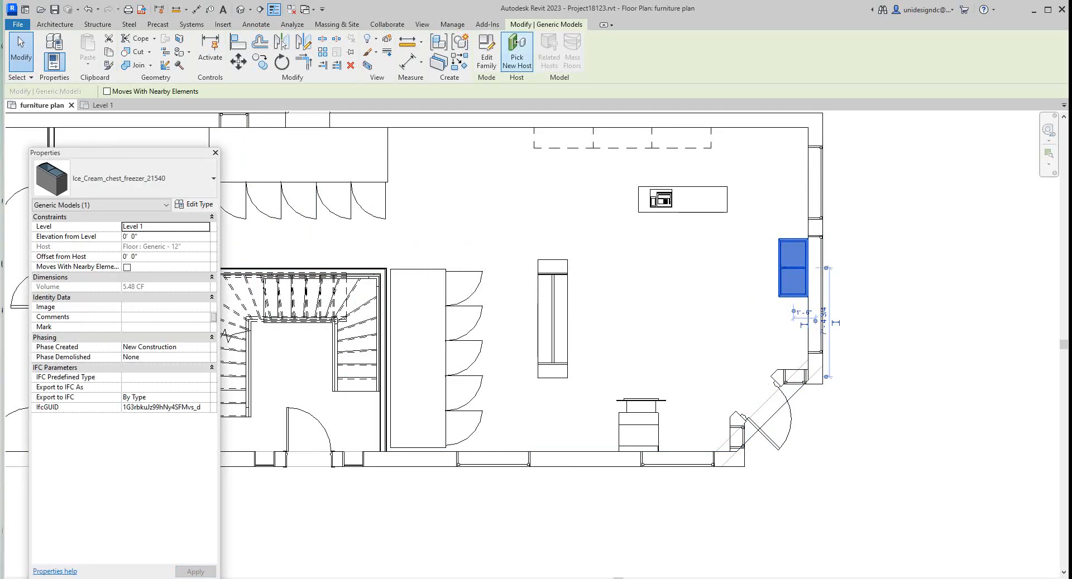
click(487, 53)
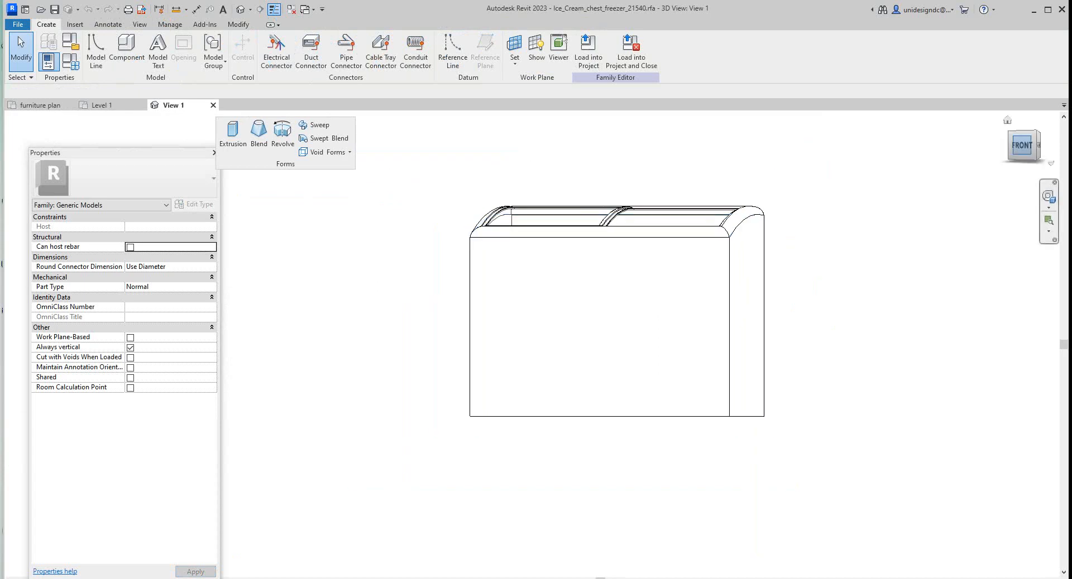
shift+middle_drag(616, 311, 552, 374)
scroll(617, 310, down, 3)
middle_drag(809, 140, 729, 329)
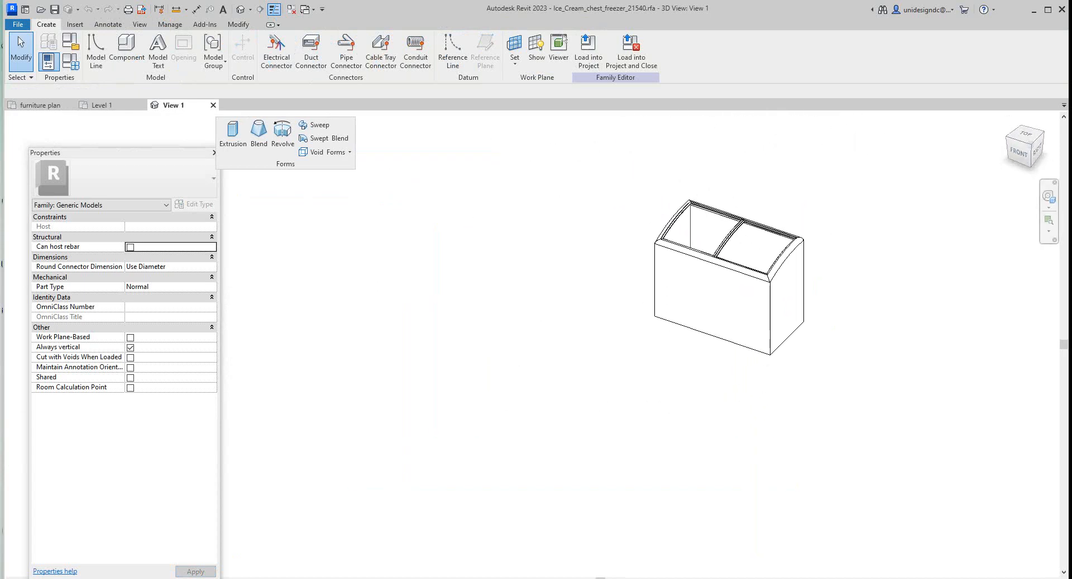
Step: Set the chest freezer family's 3D view to the Realistic visual style and inspect the model
drag(107, 578, 107, 533)
click(68, 577)
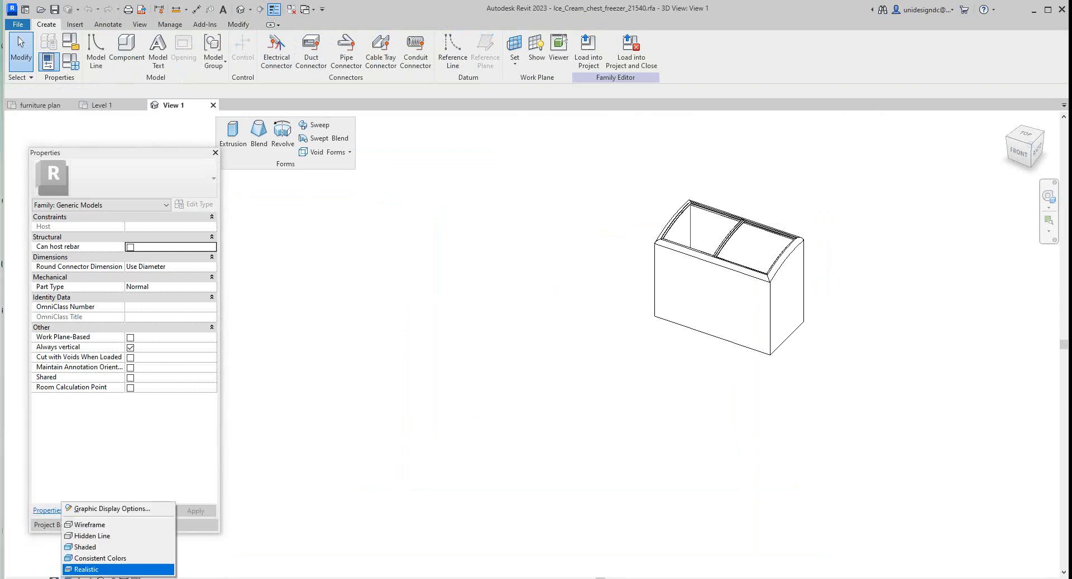
click(87, 570)
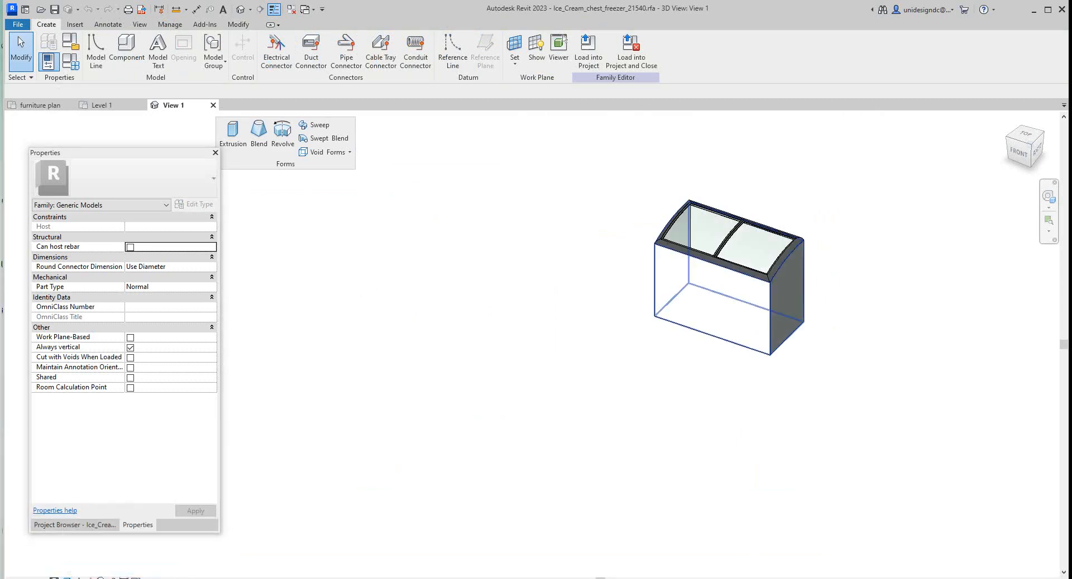
scroll(741, 206, up, 5)
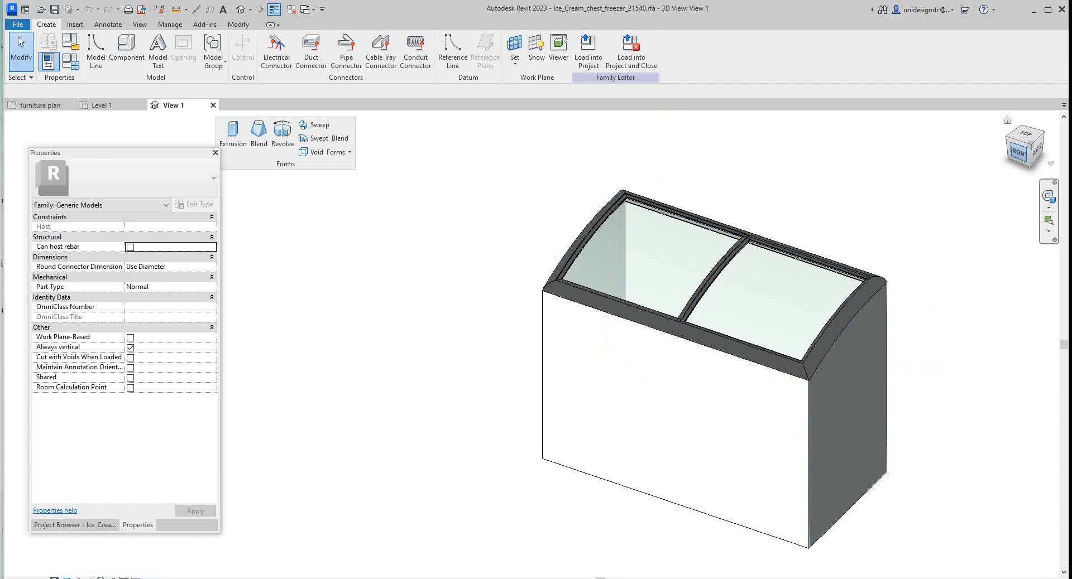
scroll(1018, 152, down, 5)
shift+middle_drag(1018, 152, 768, 307)
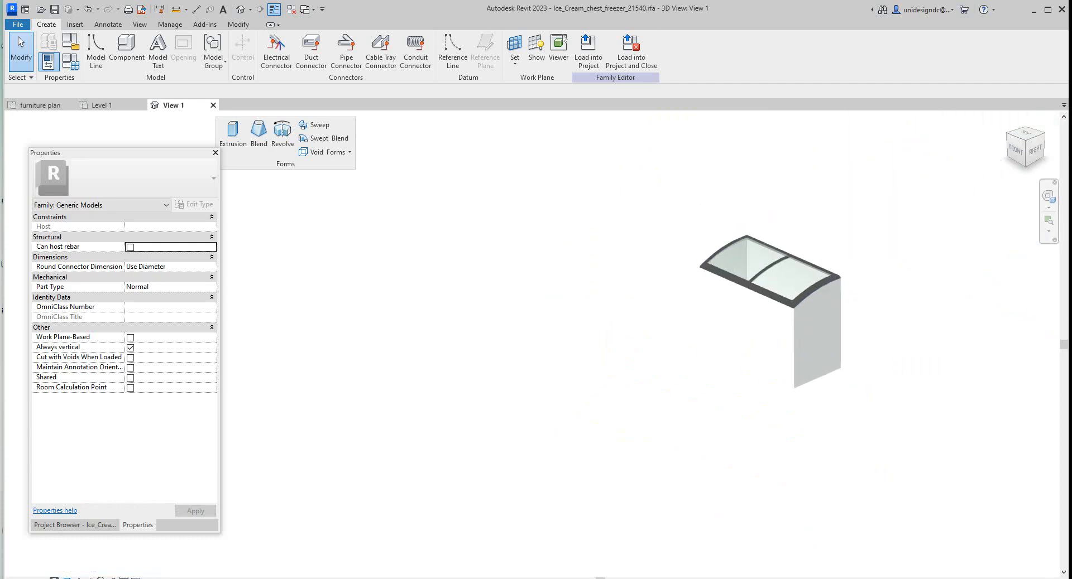
Step: Close the ice cream chest freezer family without saving its changes and return to the furniture plan
scroll(577, 286, up, 5)
click(213, 105)
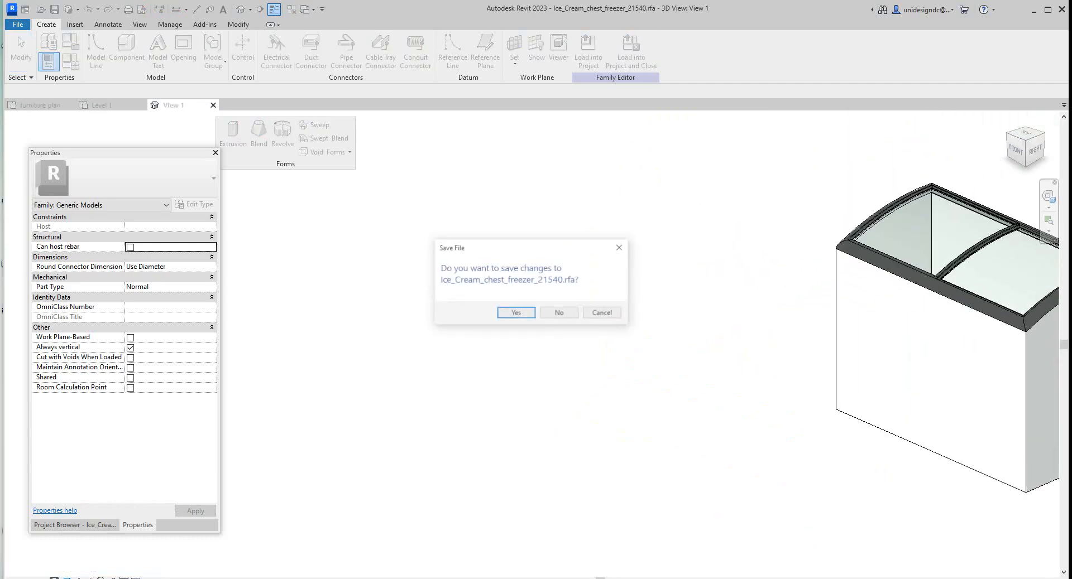
click(559, 312)
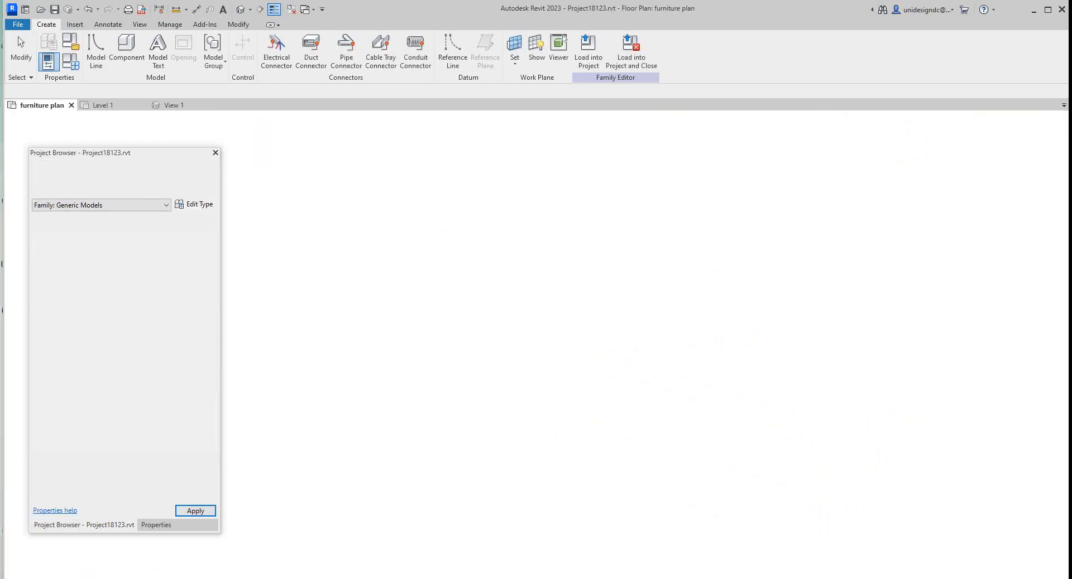
Step: Examine the store's fixture layout in plan, from the corner entrance and island shelving up to the checkout counter
scroll(550, 446, up, 3)
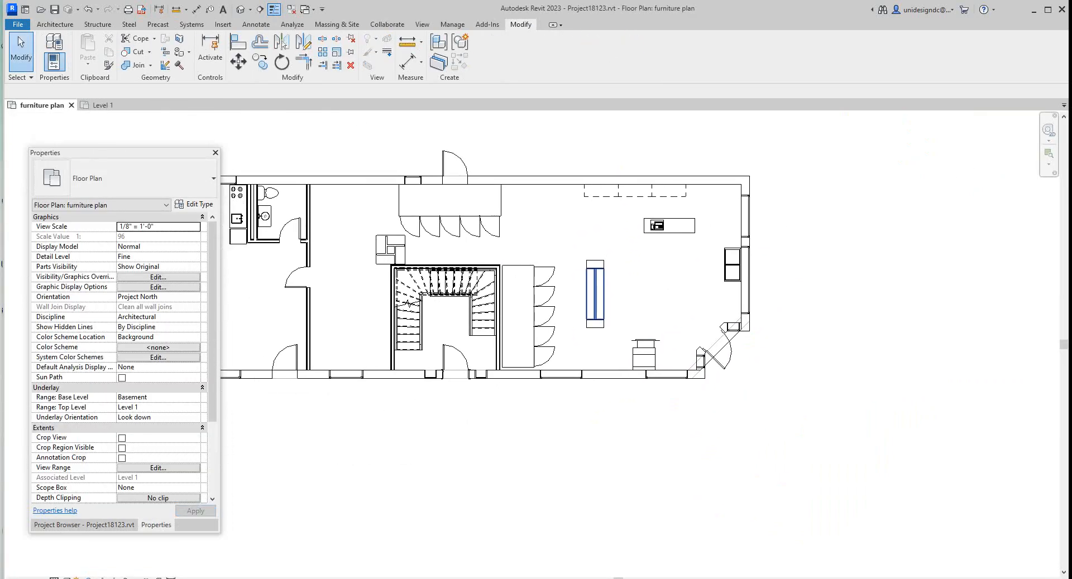
scroll(722, 309, up, 2)
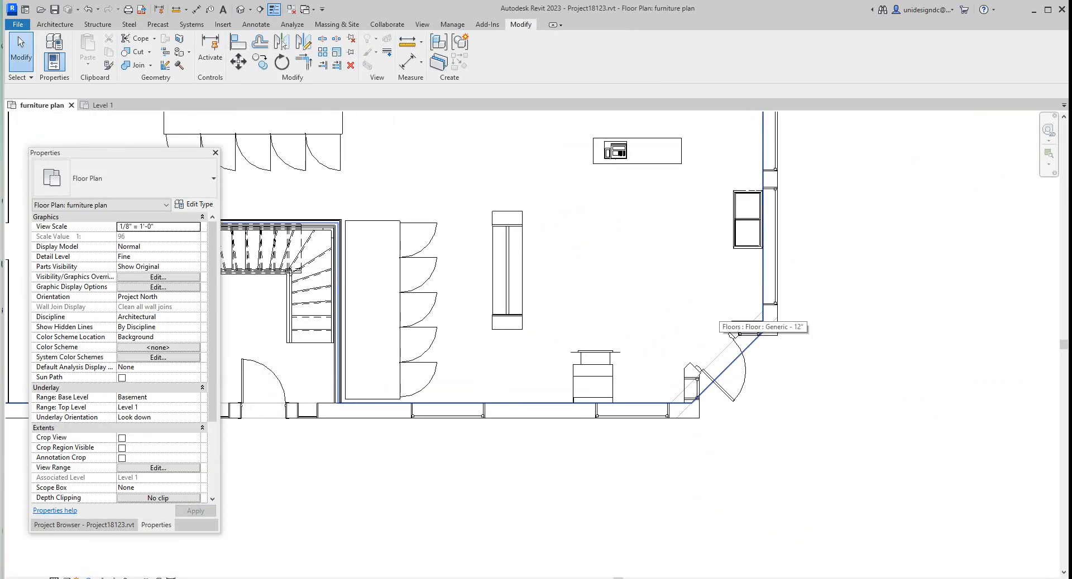
scroll(602, 380, up, 2)
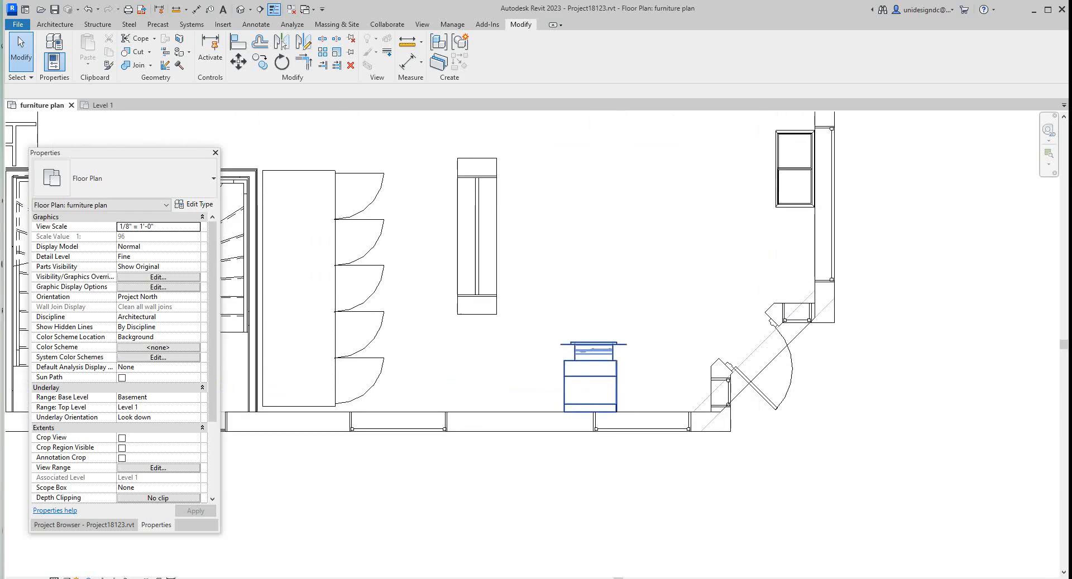
scroll(746, 256, down, 3)
middle_drag(570, 329, 574, 369)
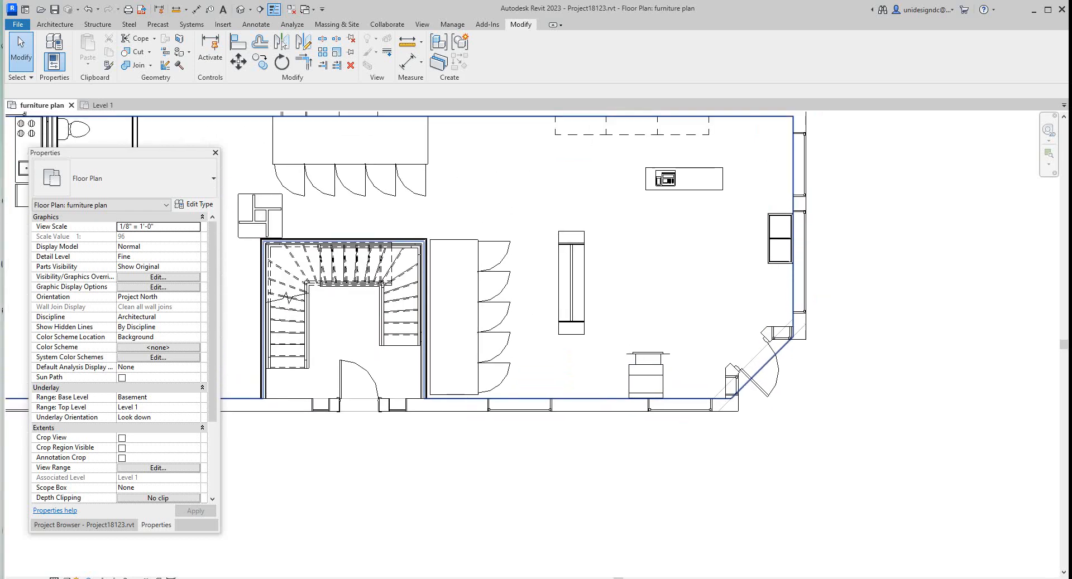
scroll(754, 346, down, 2)
scroll(720, 222, up, 5)
scroll(719, 221, down, 1)
middle_drag(719, 221, 716, 285)
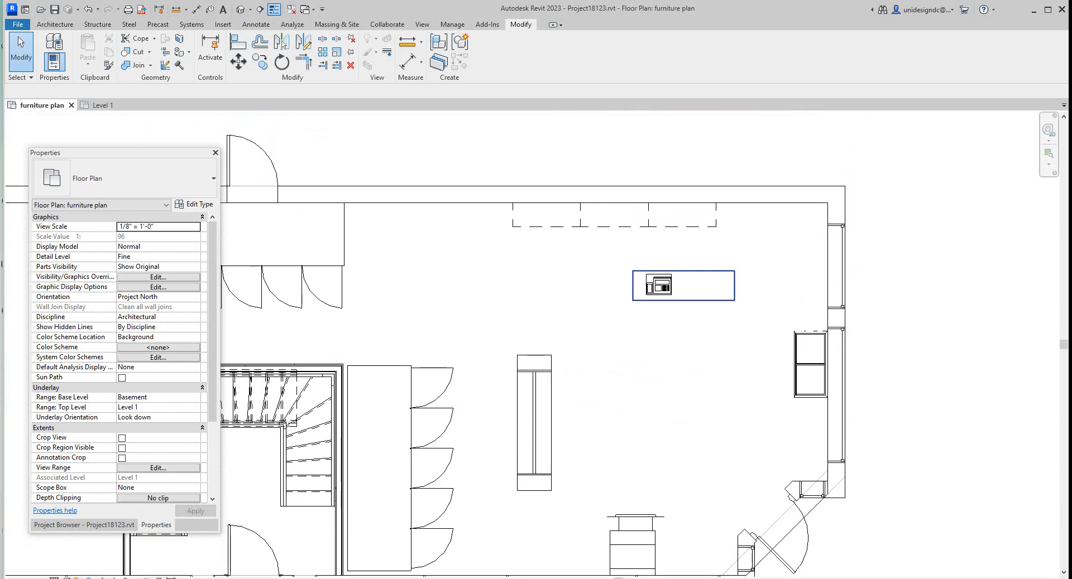
Step: Rotate the cash register 180 degrees and place it on the left end of the checkout counter
scroll(670, 290, down, 2)
scroll(670, 290, up, 3)
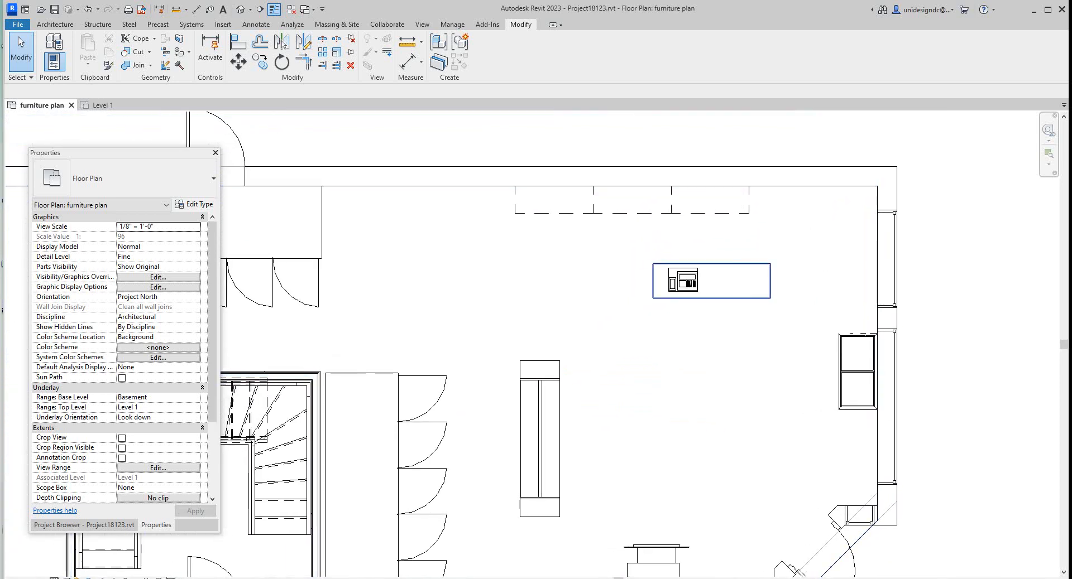
scroll(681, 269, up, 3)
click(682, 281)
key(space)
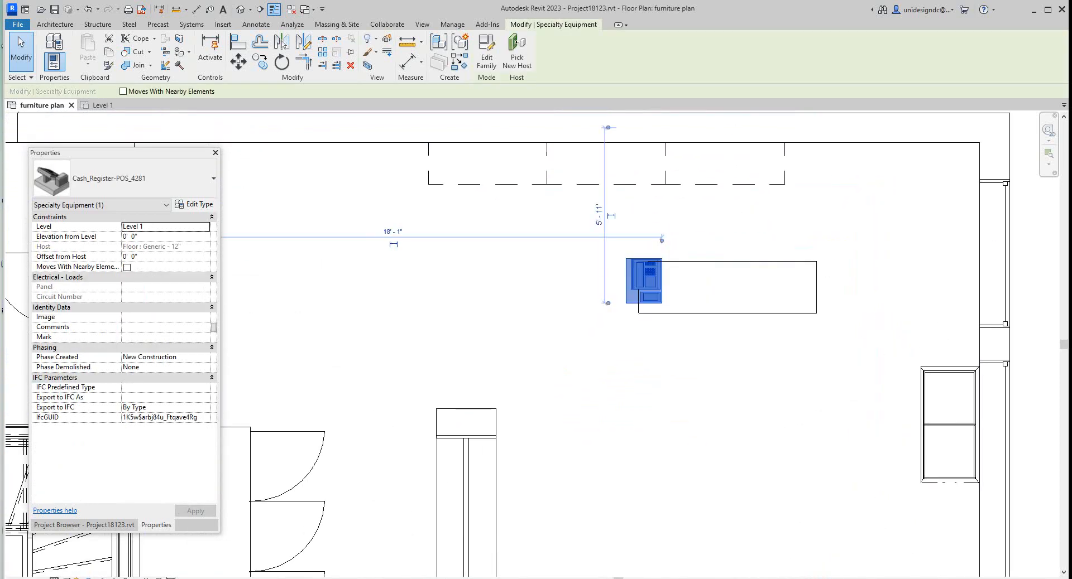
key(space)
scroll(643, 317, up, 2)
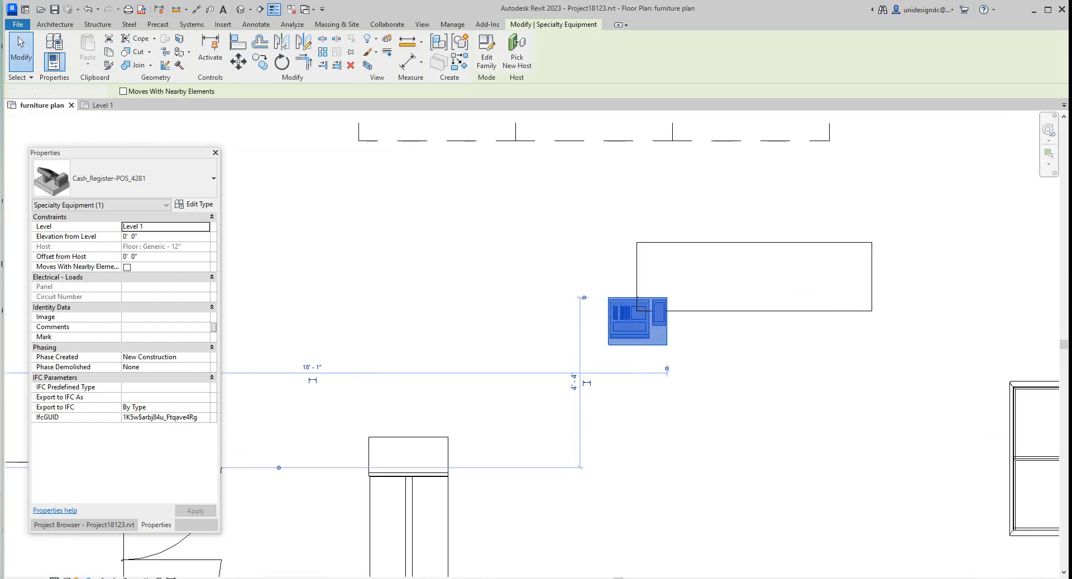
click(644, 363)
drag(653, 333, 687, 287)
scroll(689, 303, down, 4)
scroll(688, 303, down, 2)
key(Escape)
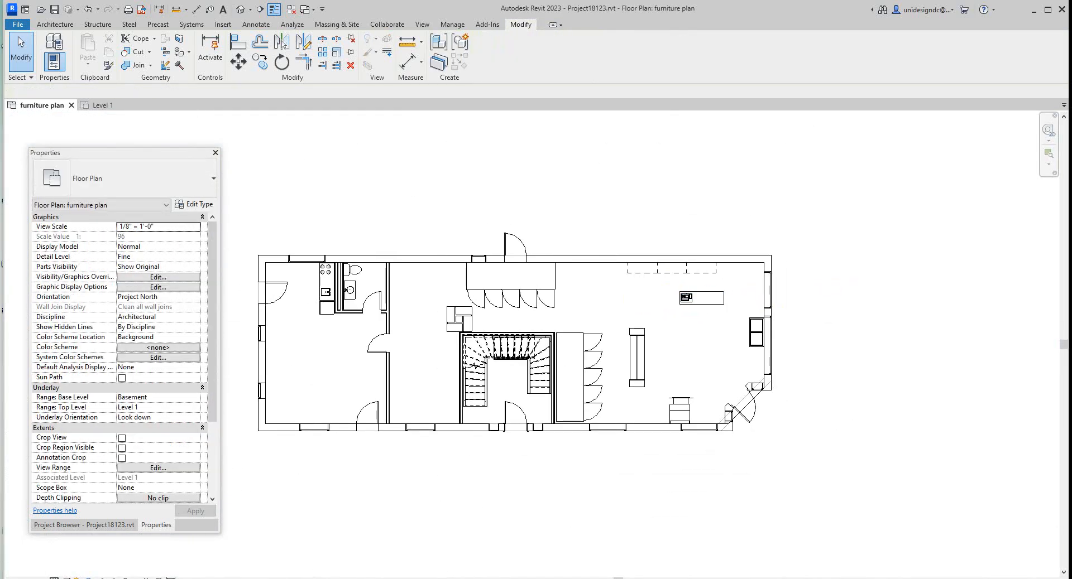
Step: Copy the three-piece gondola island 5'-0" horizontally toward the chest freezer to form a second parallel shelving row
scroll(700, 218, down, 1)
scroll(700, 217, up, 1)
scroll(495, 381, up, 3)
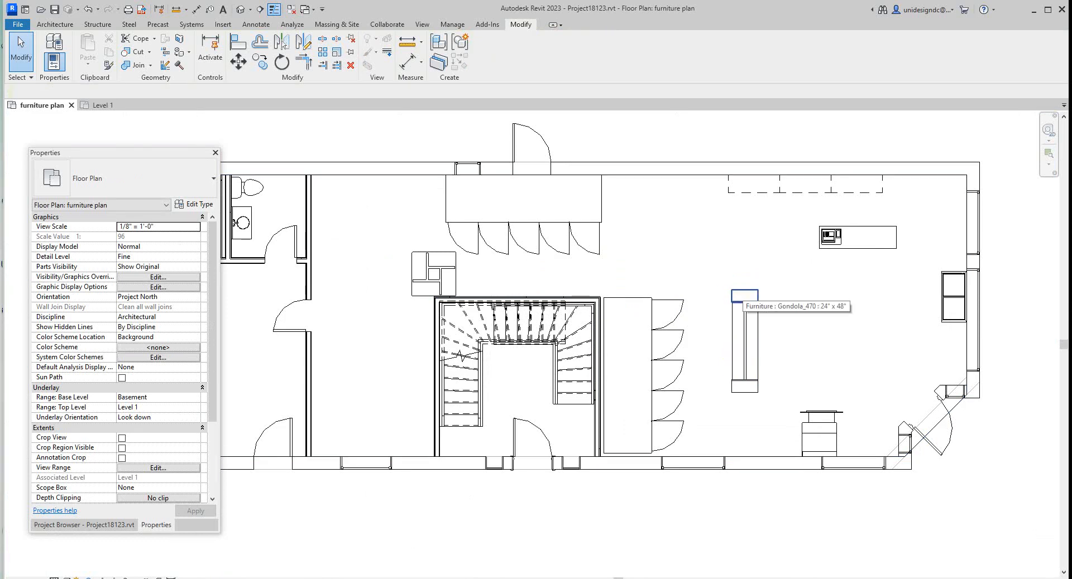
click(744, 341)
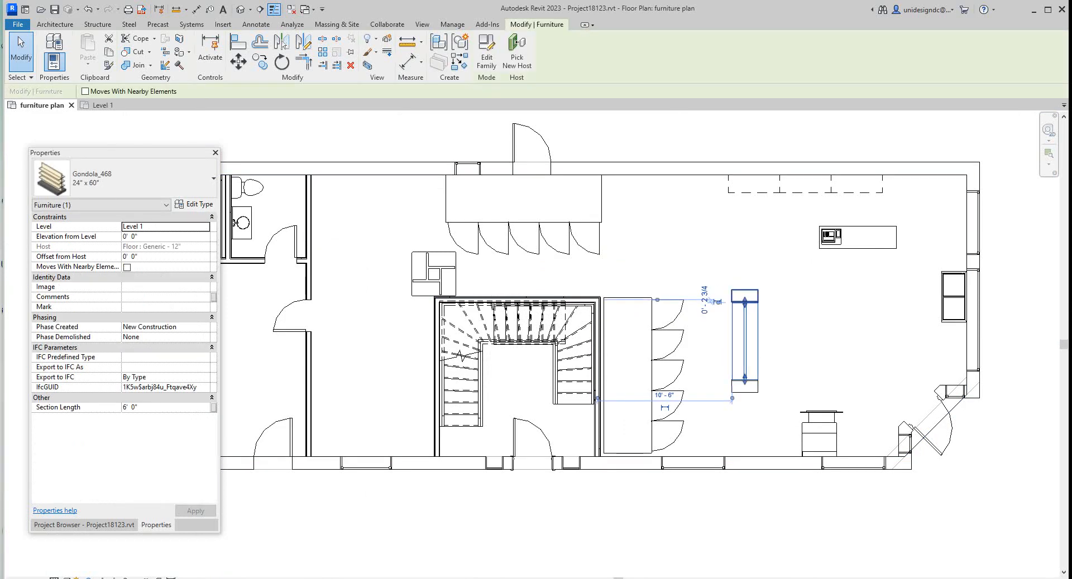
ctrl+click(745, 296)
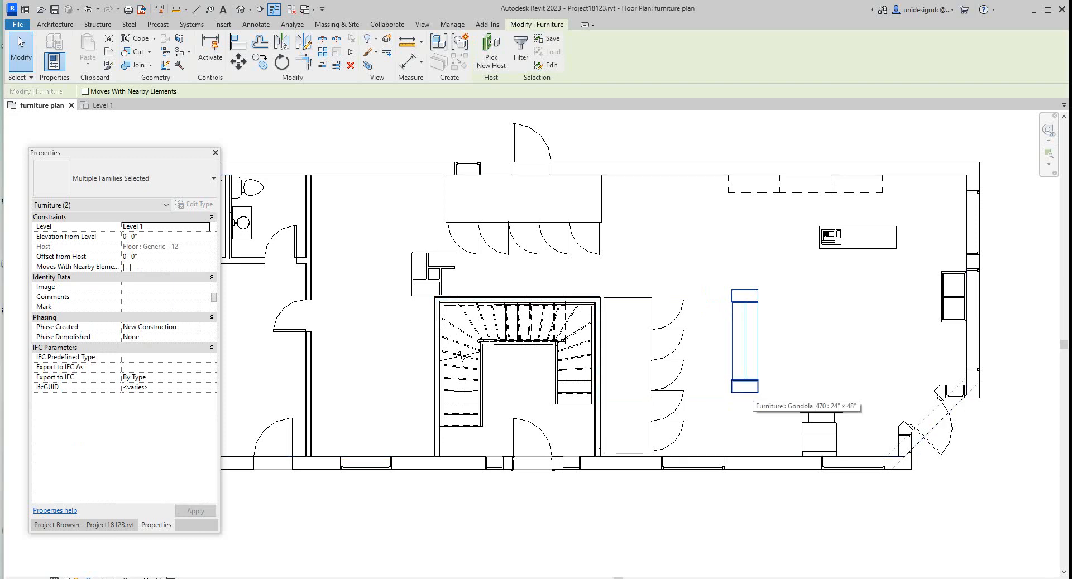
ctrl+click(744, 386)
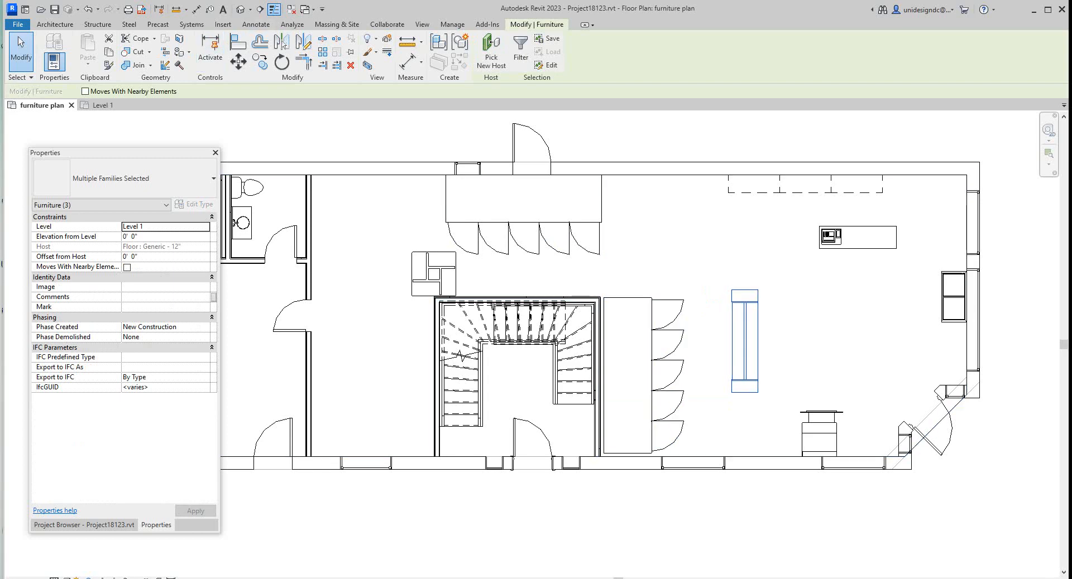
key(c)
key(o)
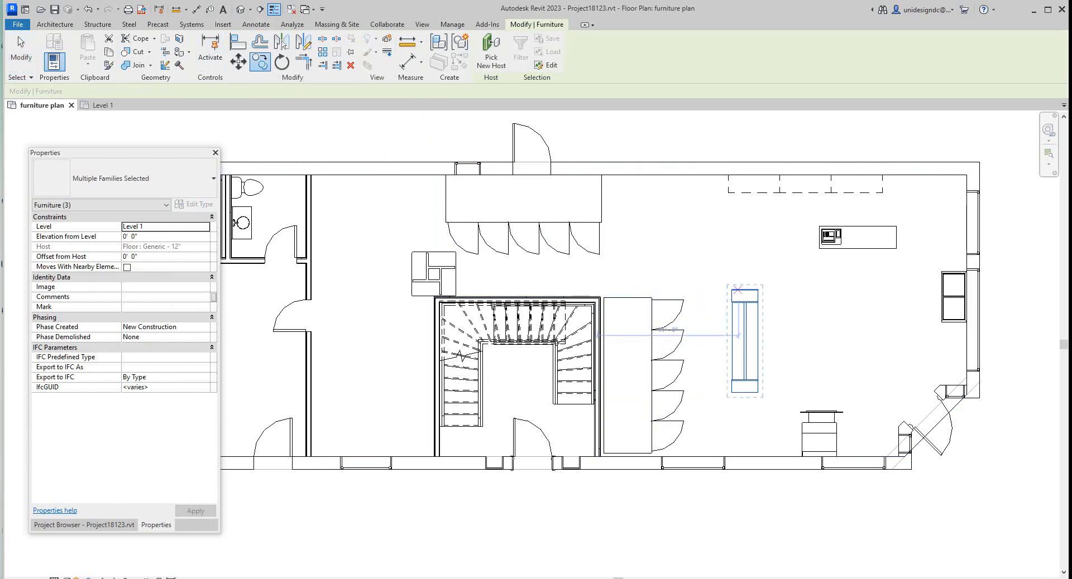
click(745, 289)
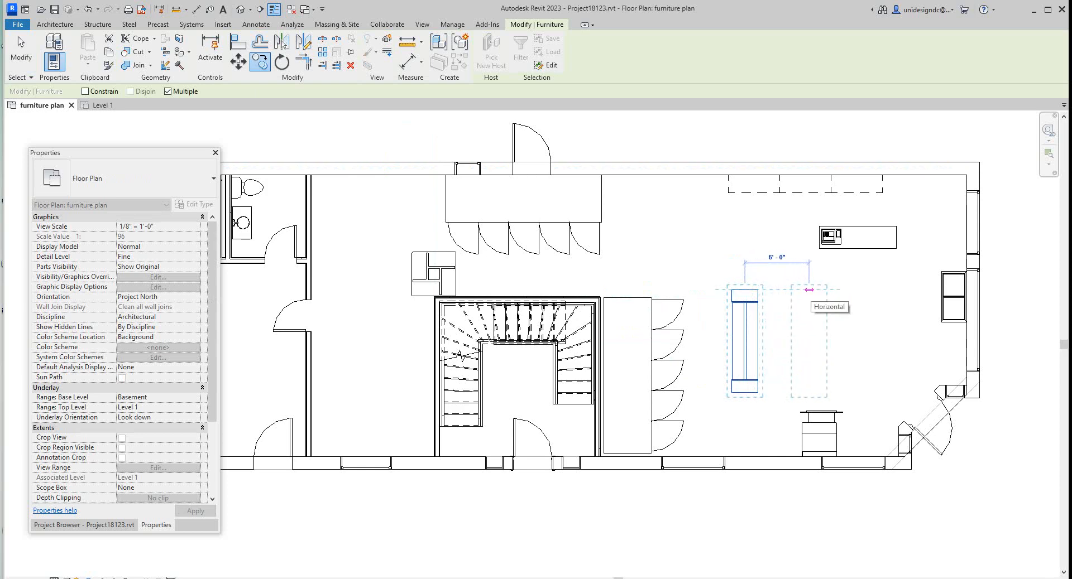
click(809, 289)
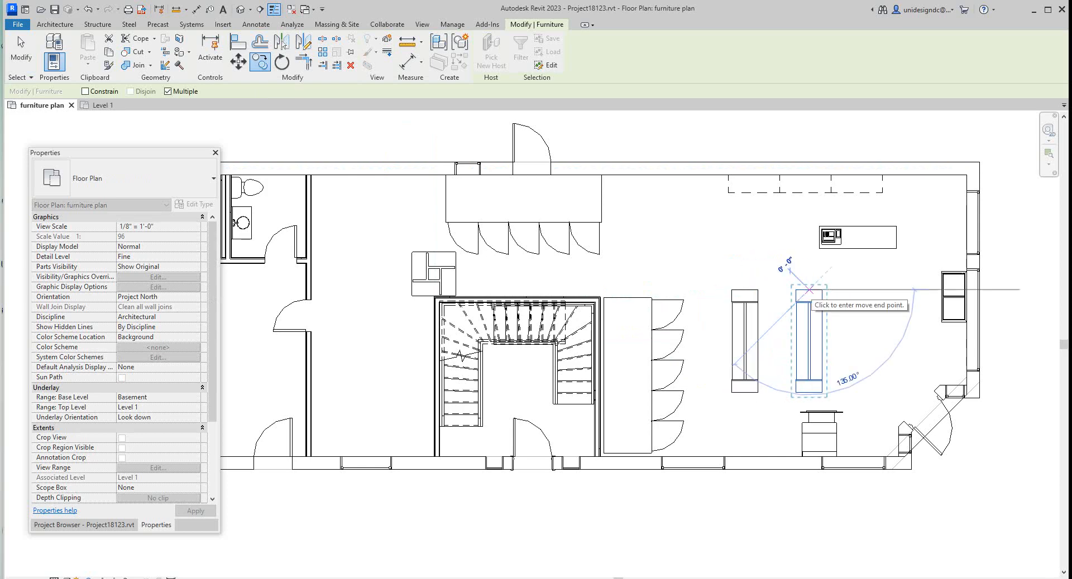
right_click(864, 289)
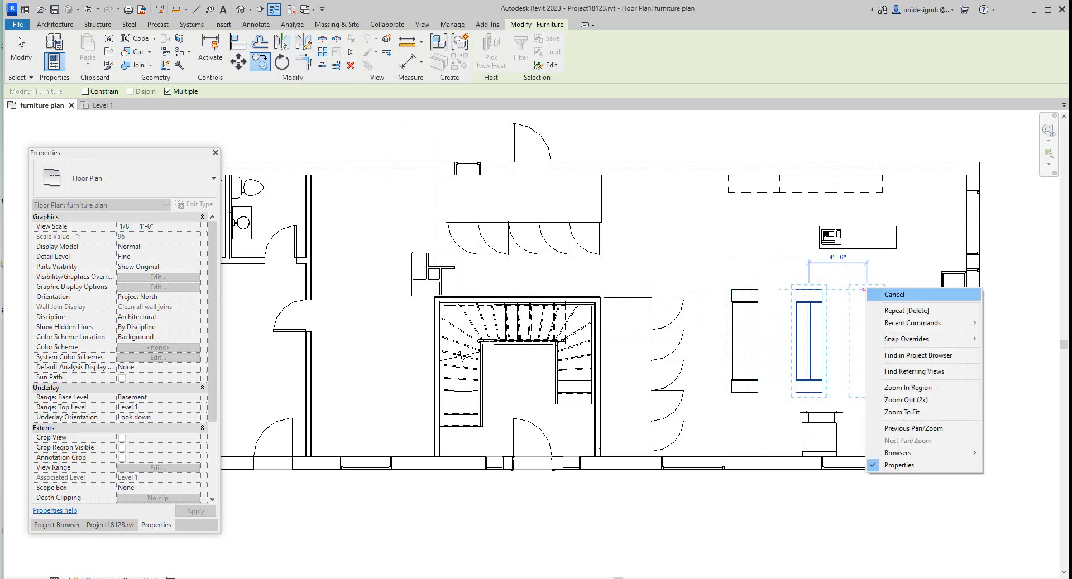
click(894, 294)
Step: Move the checkout counter slightly left and toward the upper wall so the cash register sits midway along its front edge
scroll(864, 313, down, 3)
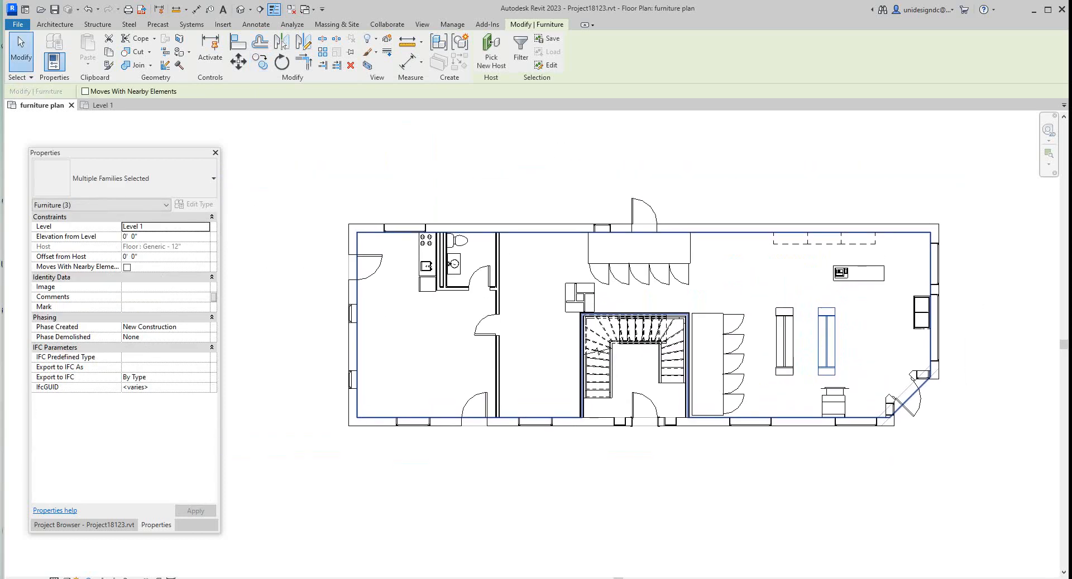
scroll(865, 278, up, 3)
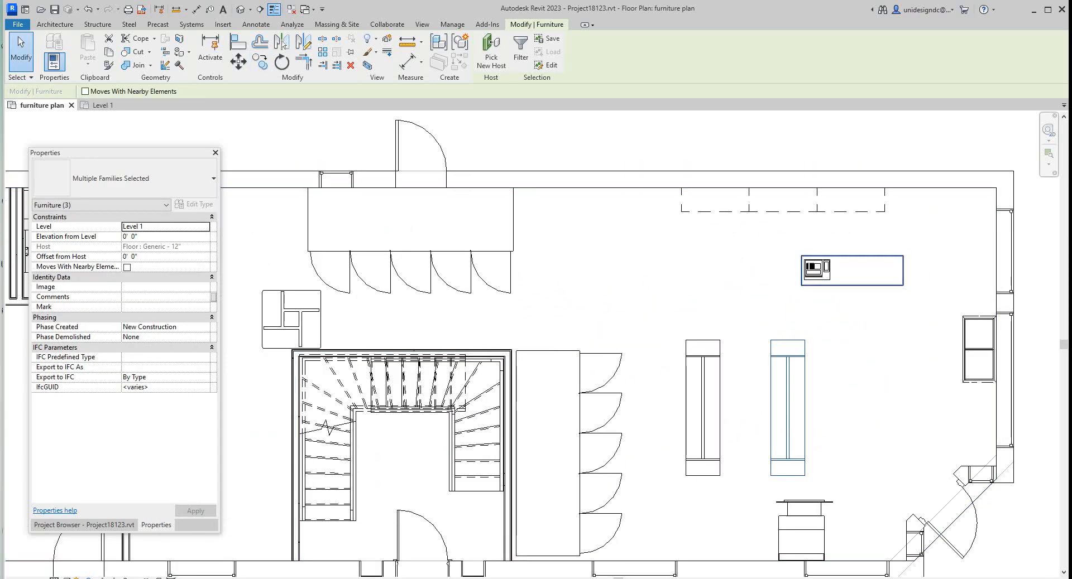
drag(865, 284, 828, 268)
key(Escape)
Step: Move the rightmost wall shelf unit along the upper wall into the store's upper-right corner
scroll(867, 139, down, 2)
scroll(977, 117, up, 2)
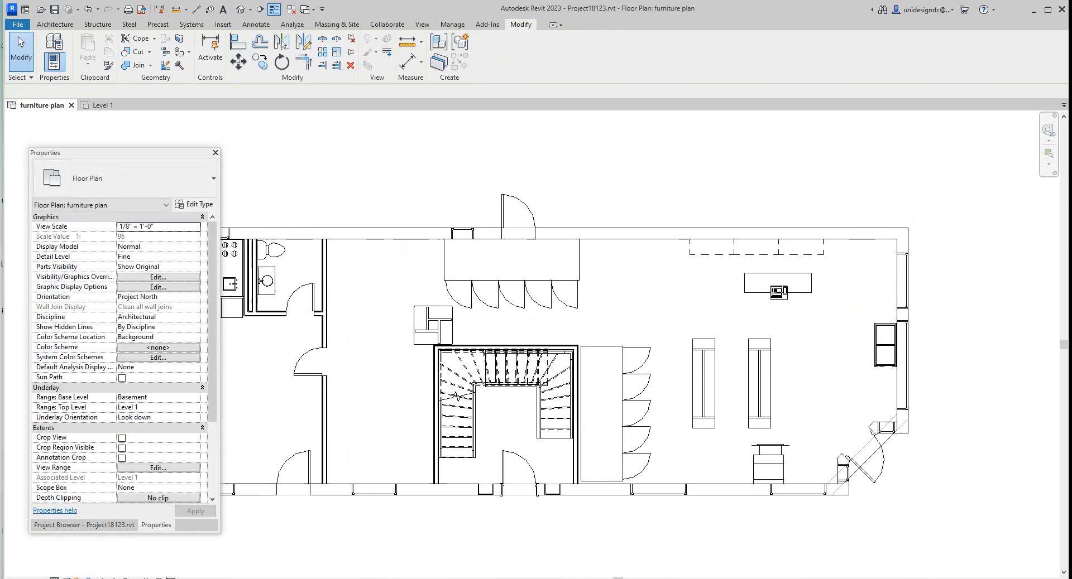
click(799, 230)
drag(799, 230, 925, 230)
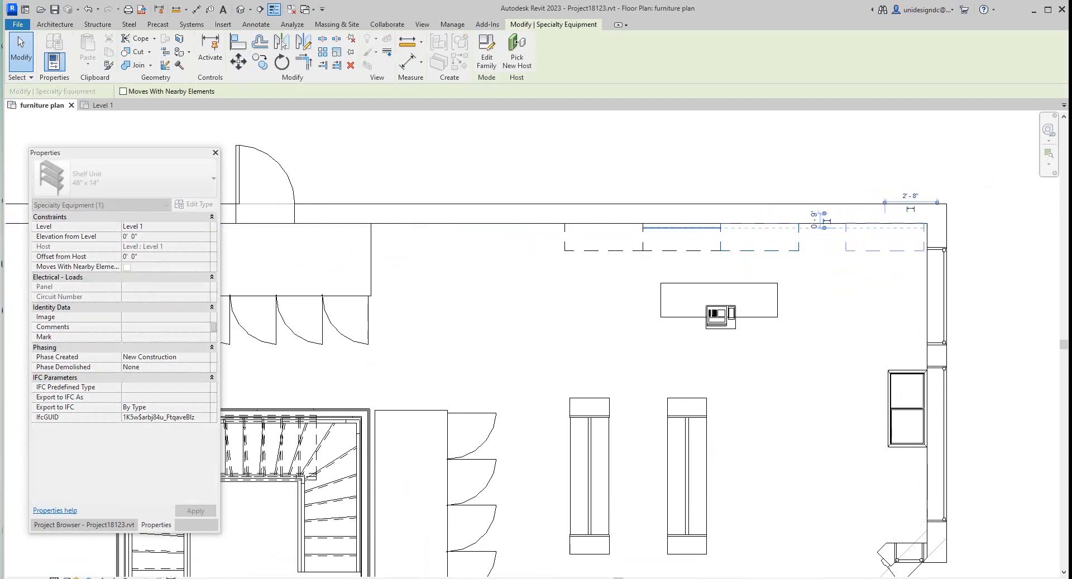
scroll(893, 243, up, 2)
middle_drag(893, 244, 853, 289)
key(Escape)
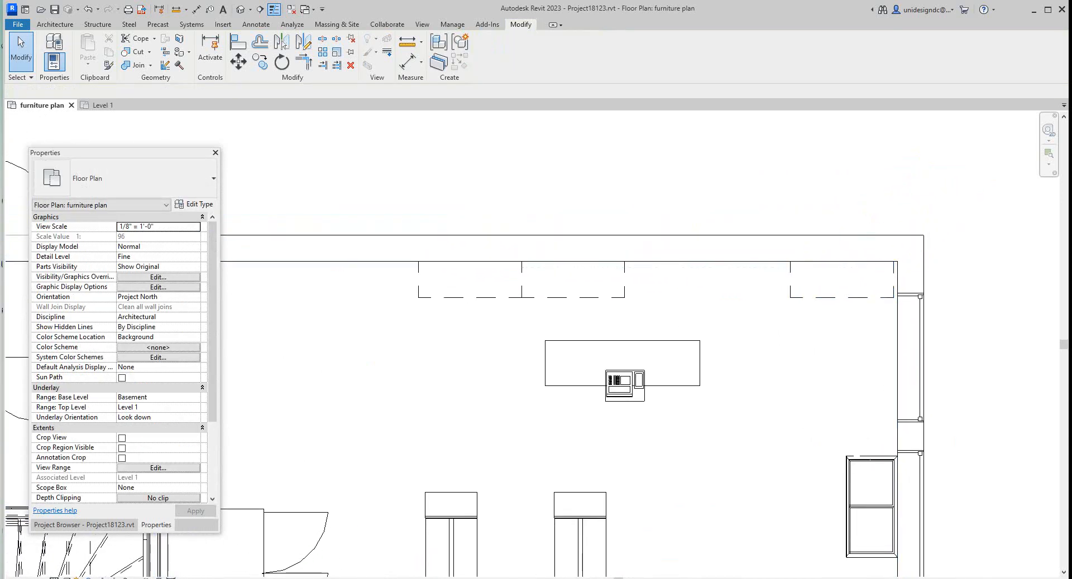
Step: Move the middle shelf unit along the upper wall so it stands beside the corner shelf unit
scroll(783, 183, up, 3)
scroll(690, 251, down, 1)
drag(518, 309, 707, 311)
key(Escape)
Step: Align the remaining shelf unit's right side to the left side of the neighbouring unit, completing the row of three
scroll(564, 309, up, 2)
click(404, 331)
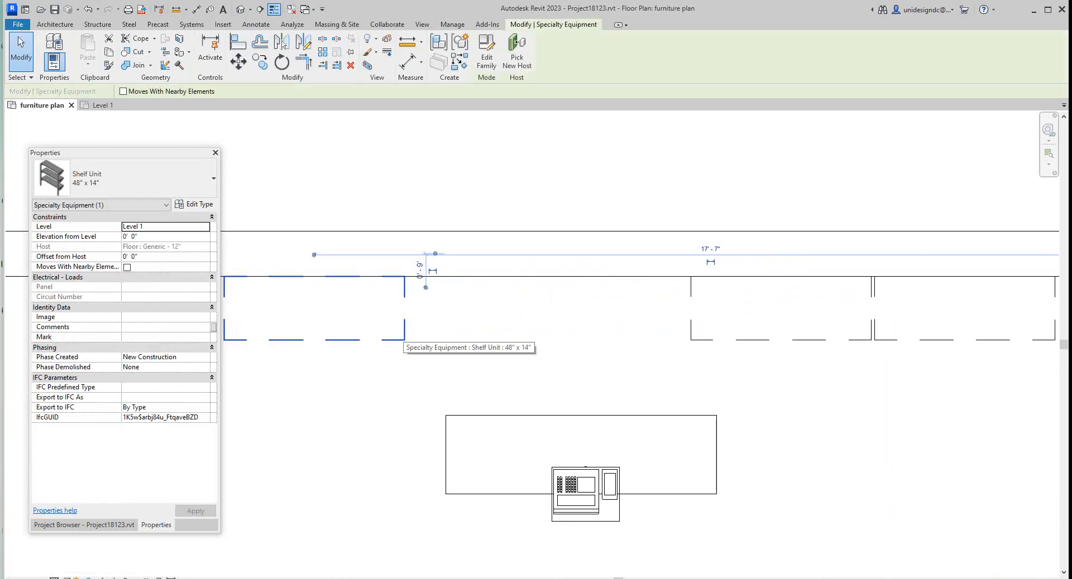
key(Escape)
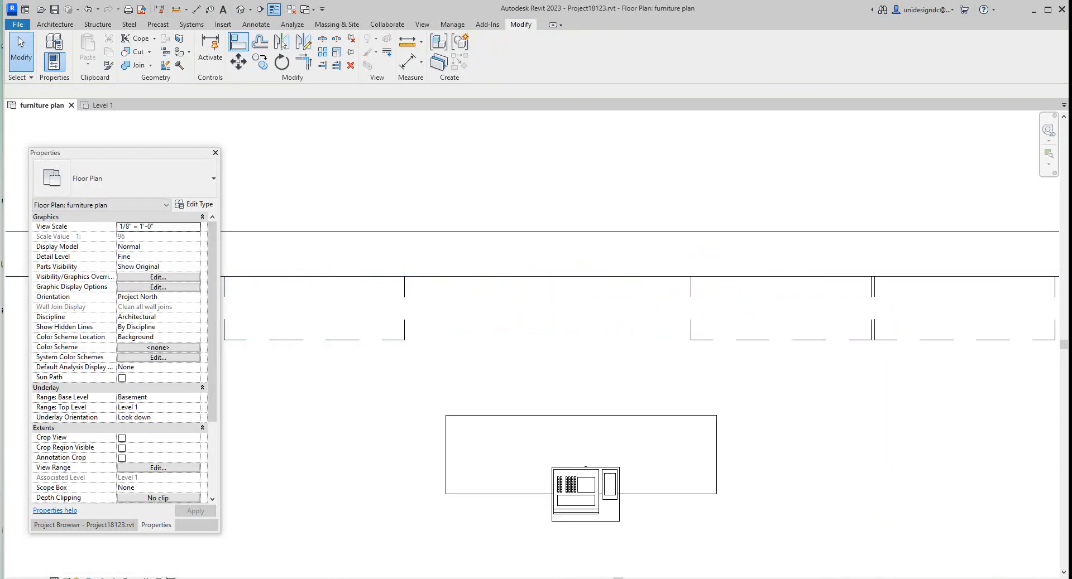
key(a)
key(l)
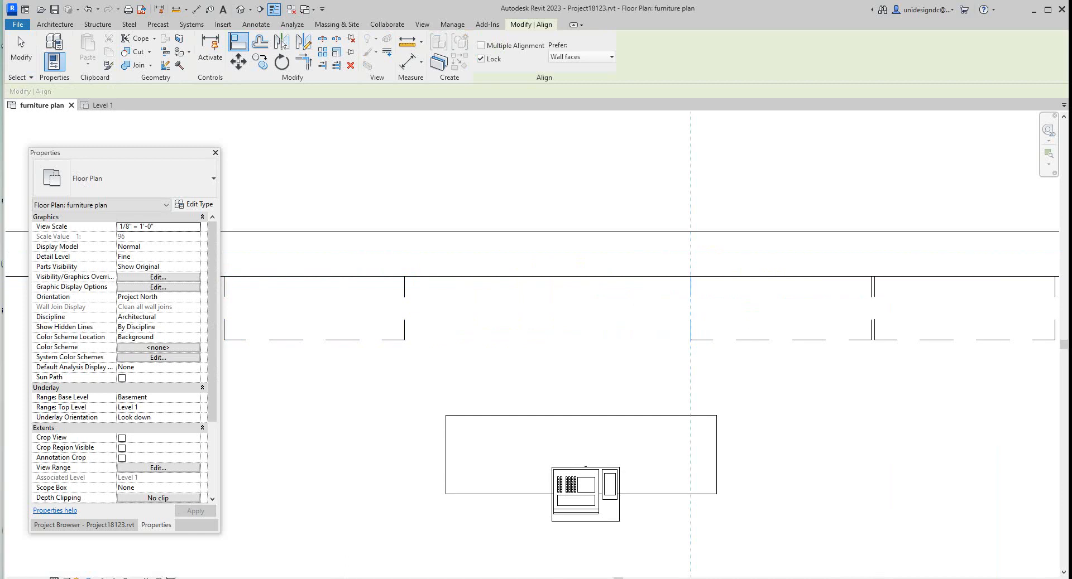
click(404, 312)
right_click(526, 320)
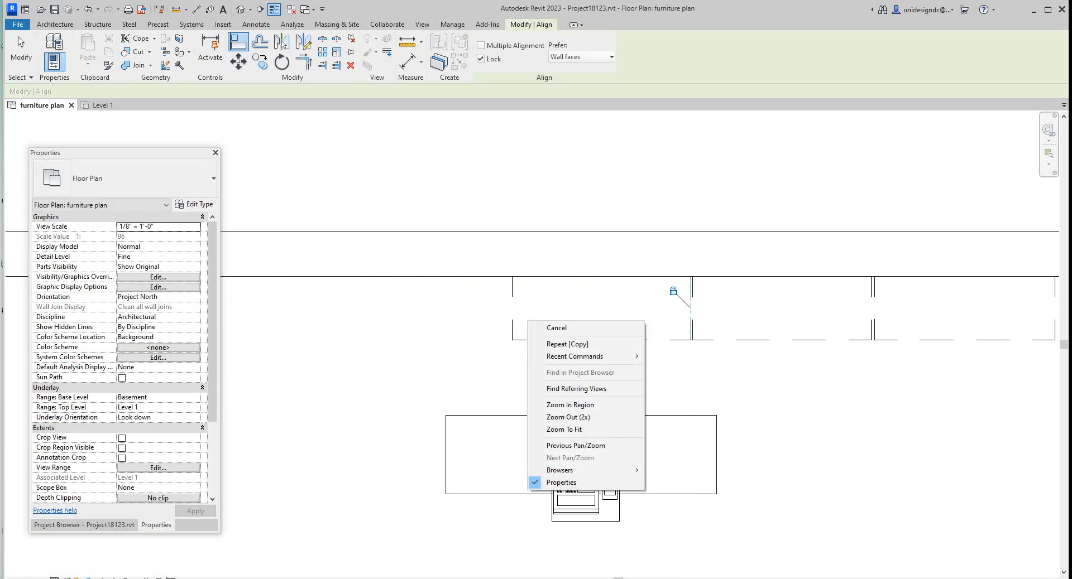
right_click(575, 159)
click(603, 166)
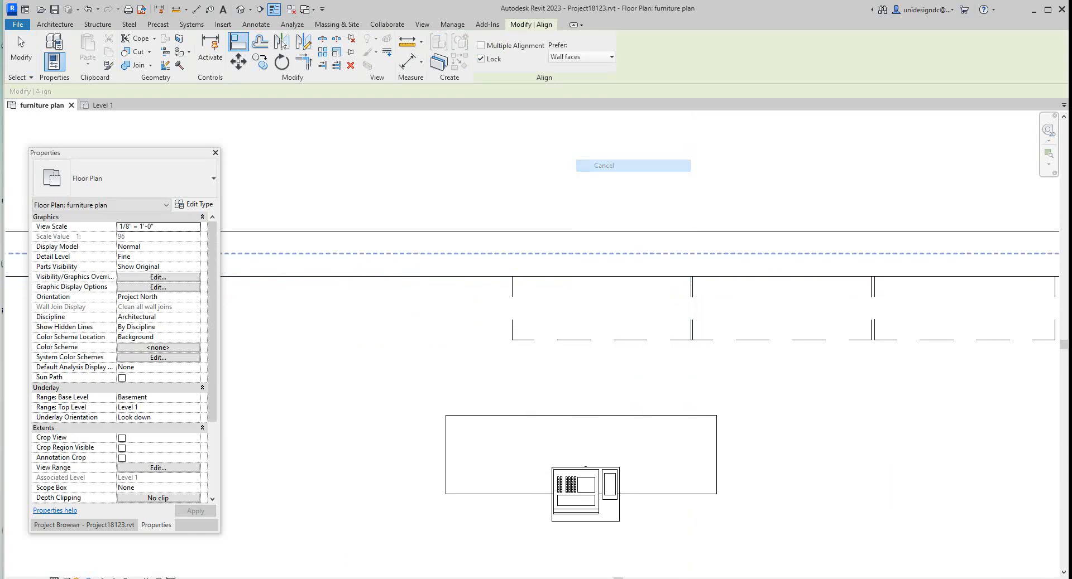
Step: Open the family of the leftmost 48" x 14" shelf unit on the upper wall for editing
scroll(560, 333, up, 1)
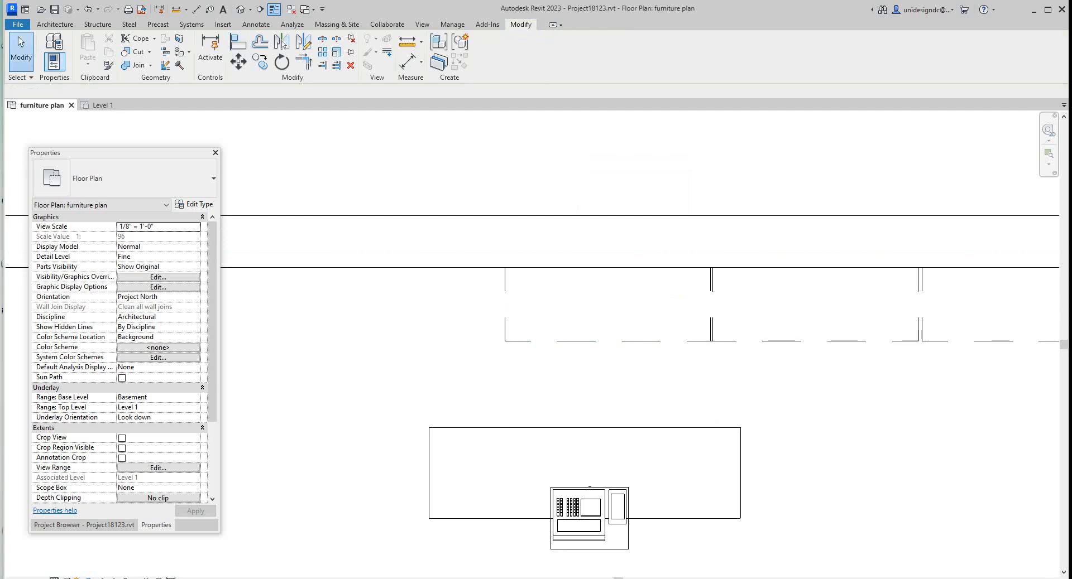
click(651, 340)
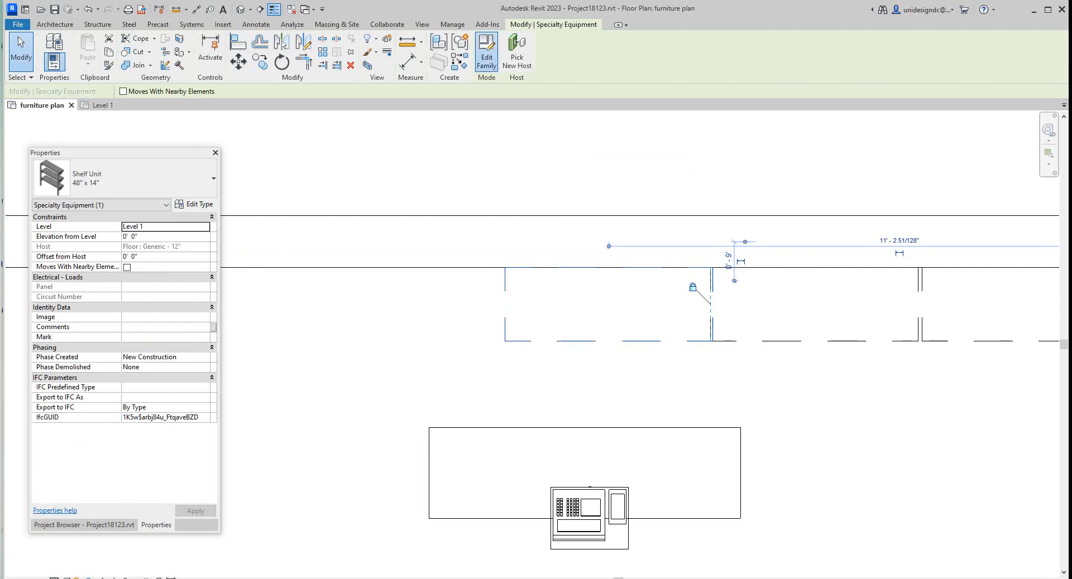
click(487, 53)
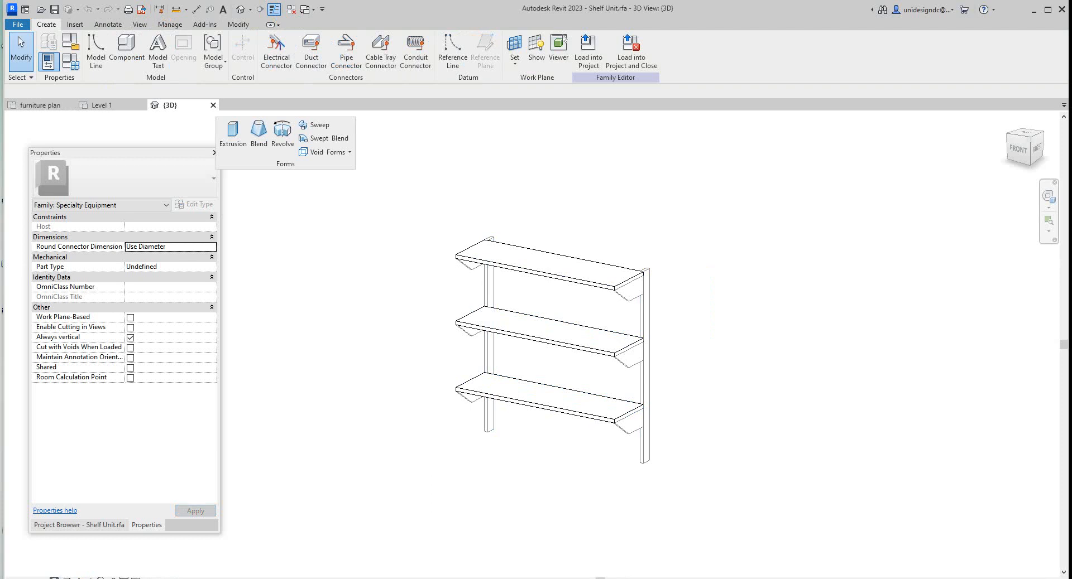
Step: Switch the shelf unit's 3D view to a visual style showing its materials and inspect it from a higher angle
click(66, 578)
click(89, 570)
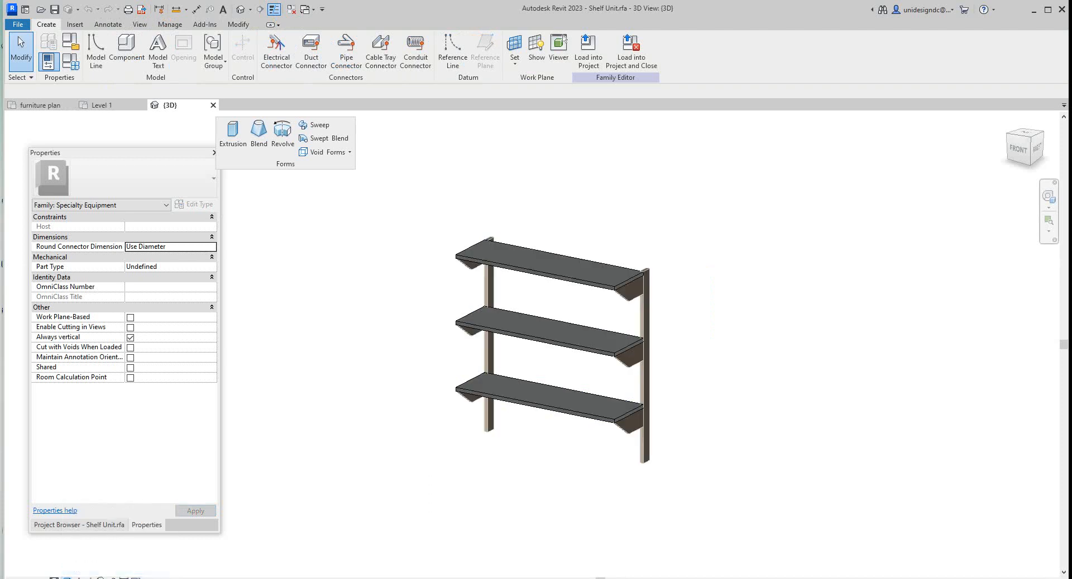
scroll(414, 384, up, 2)
scroll(436, 357, down, 2)
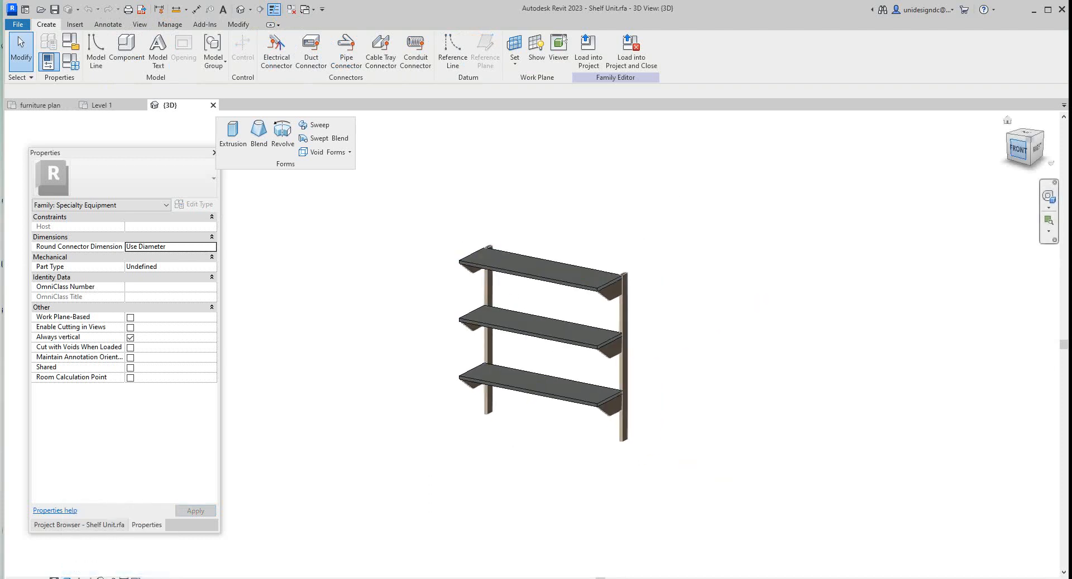
shift+middle_drag(543, 351, 525, 335)
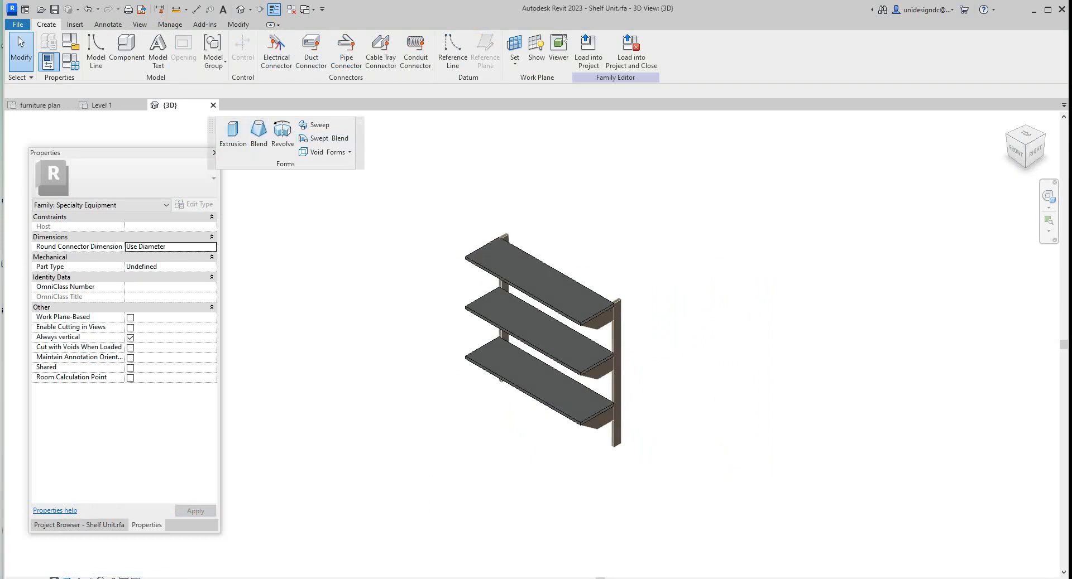
Step: Close the shelf unit family without saving its changes and return to the furniture plan
click(212, 105)
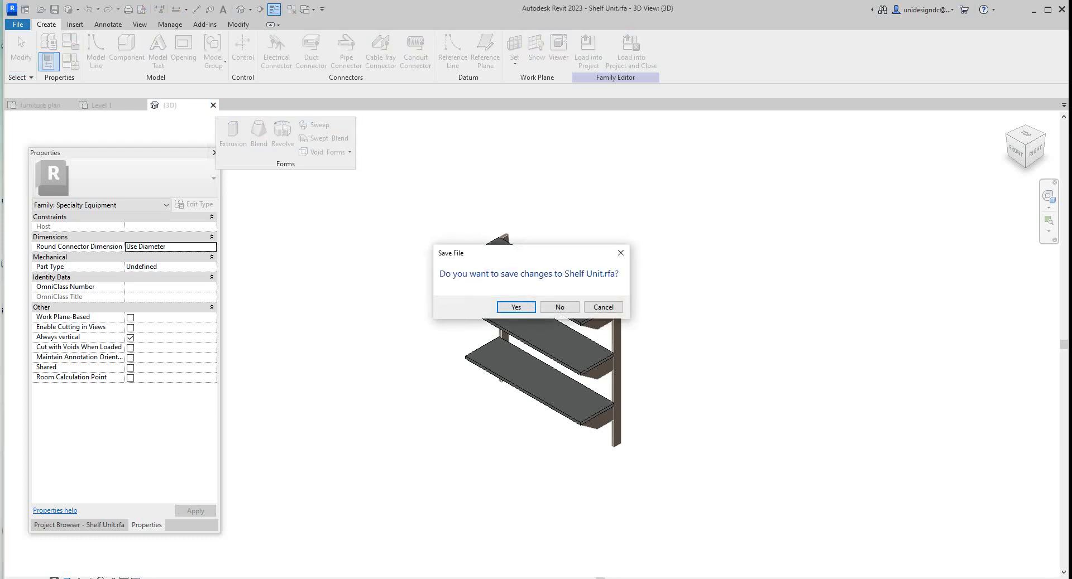
click(559, 309)
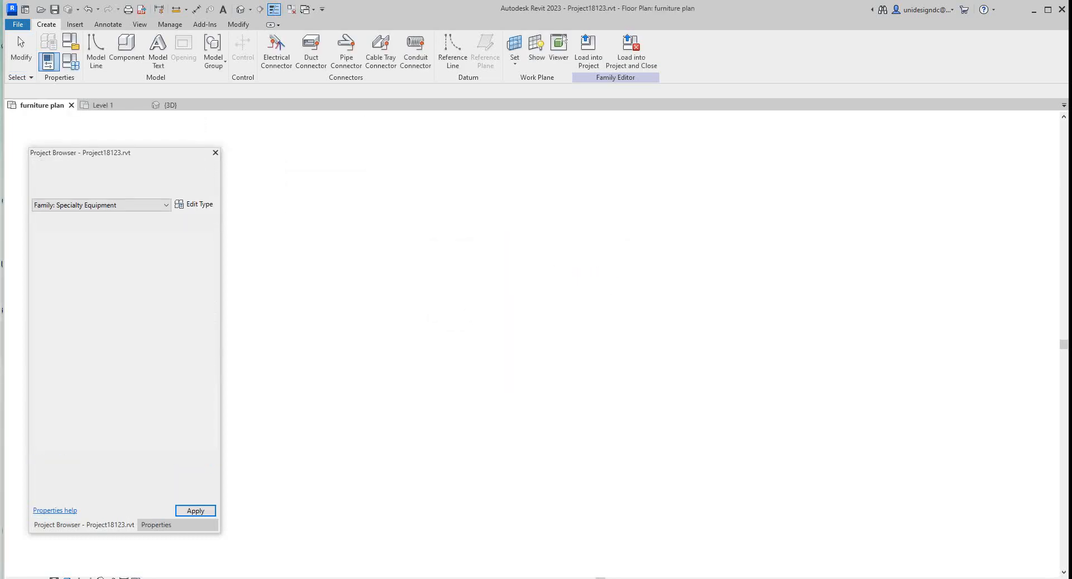
scroll(701, 346, up, 2)
scroll(708, 346, down, 5)
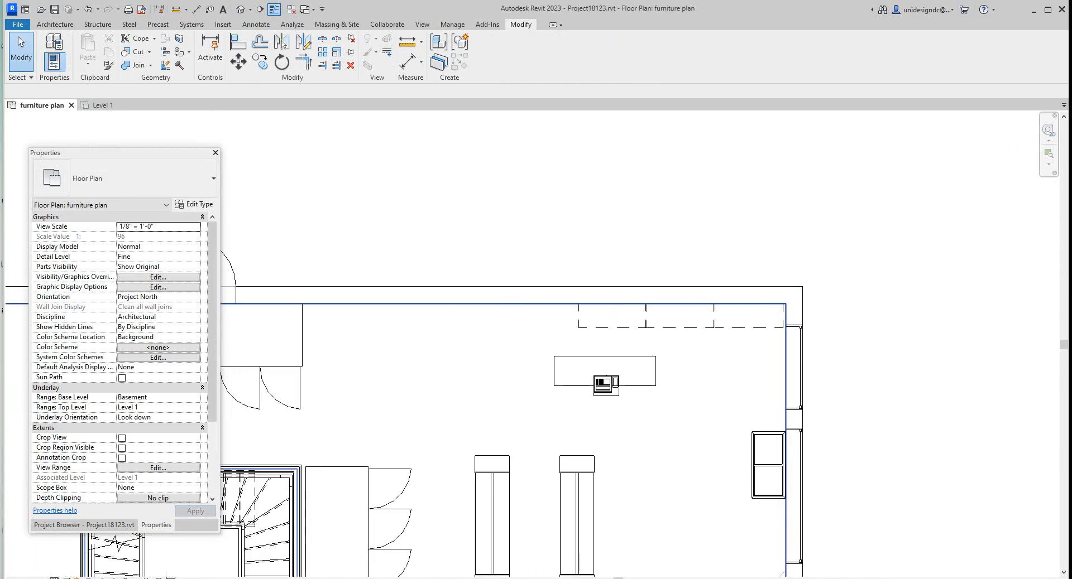
Step: Copy the leftmost shelf unit twice along the upper wall, placing the copies side by side to extend the row to the left
middle_drag(698, 349, 750, 347)
scroll(745, 347, down, 1)
scroll(707, 342, up, 2)
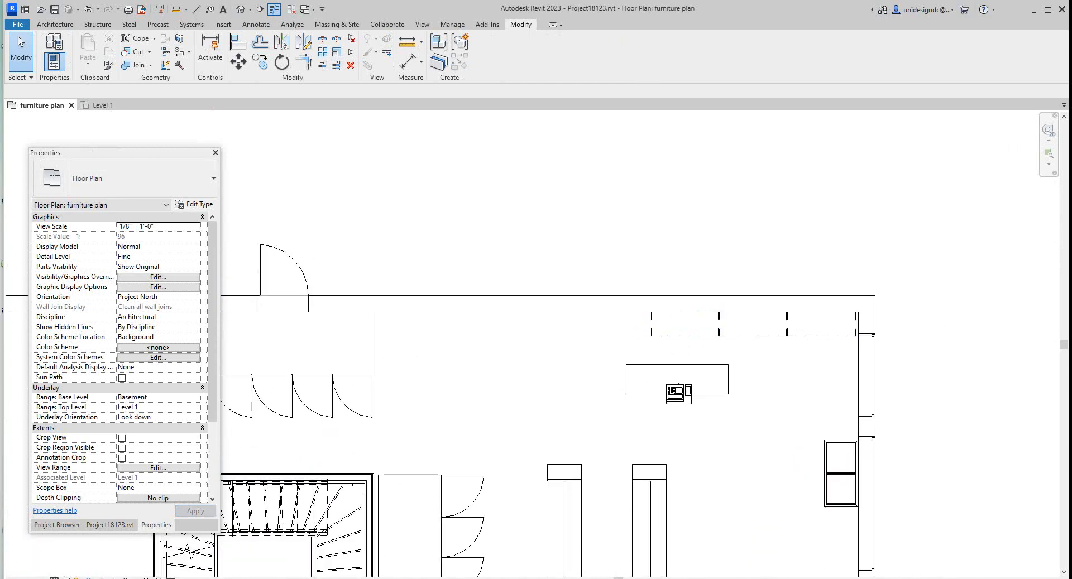
scroll(660, 339, up, 3)
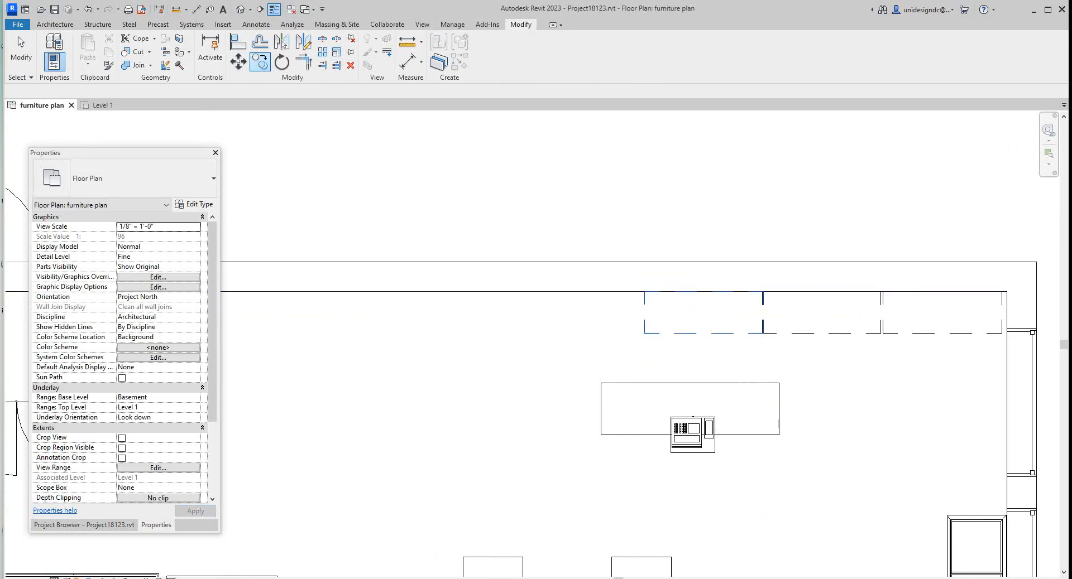
key(Return)
click(763, 334)
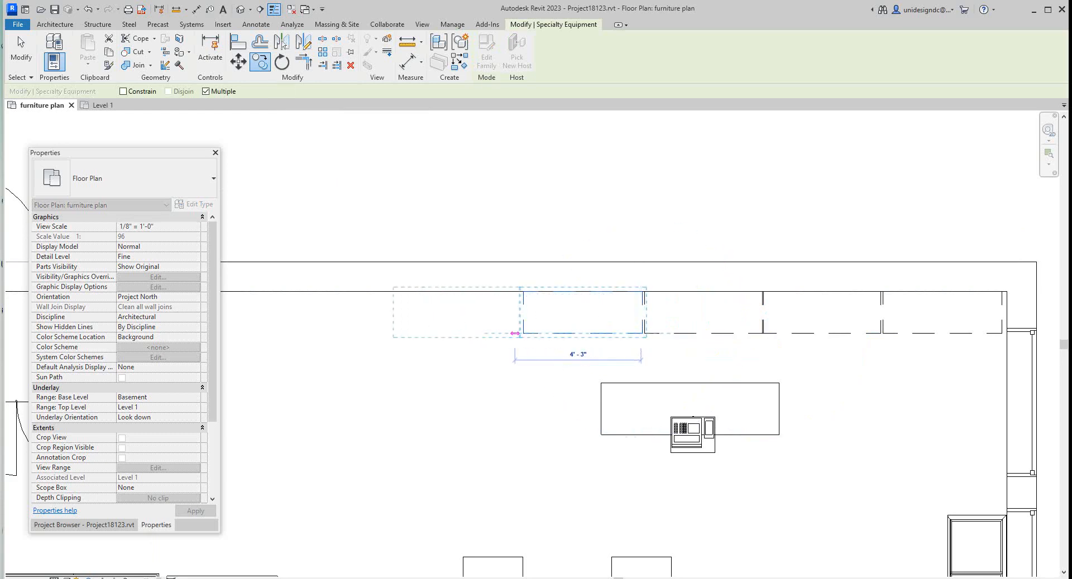
click(517, 333)
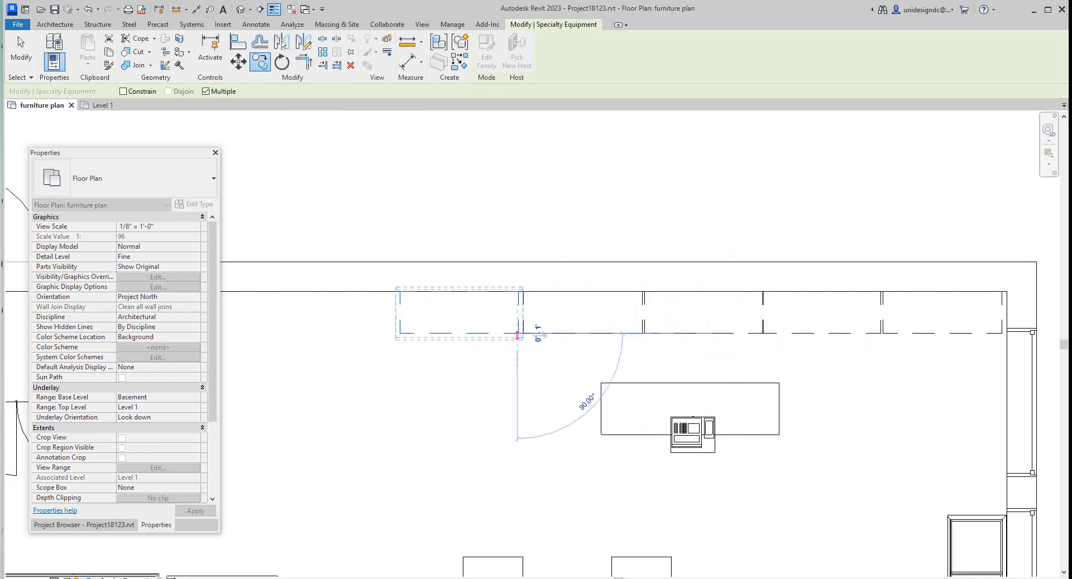
right_click(518, 336)
key(Escape)
right_click(540, 216)
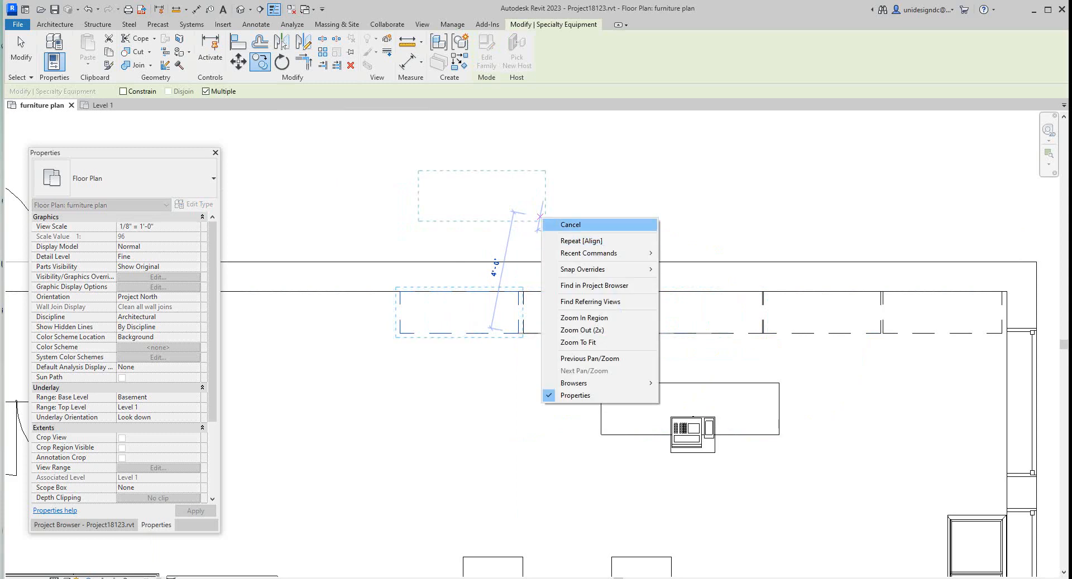
click(552, 224)
Step: Move the cash register up onto the checkout counter and rotate it 180 degrees to face the upper wall
scroll(544, 224, down, 4)
middle_drag(577, 271, 577, 438)
scroll(636, 304, up, 6)
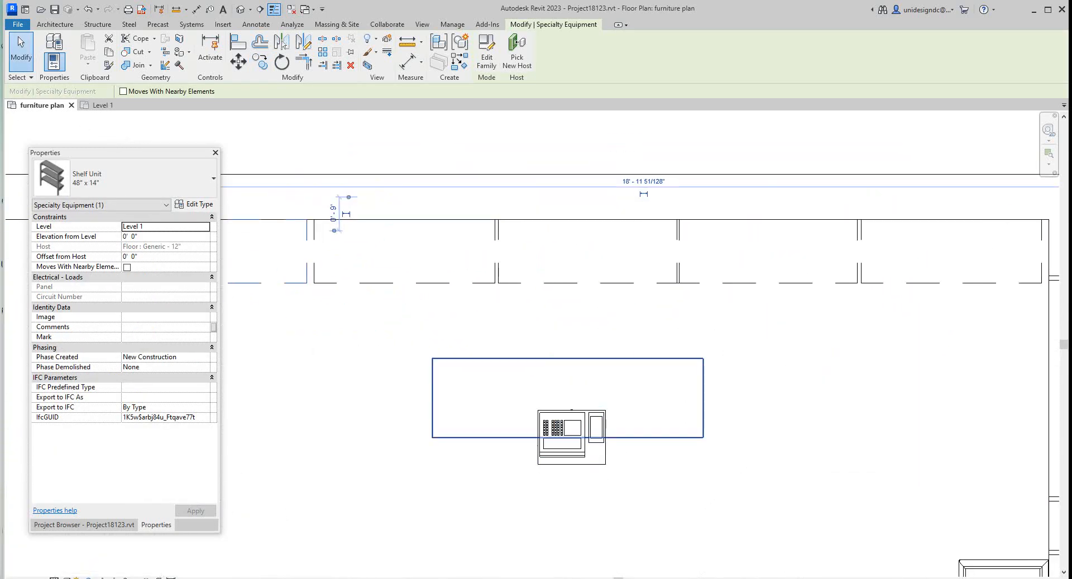
drag(578, 438, 570, 404)
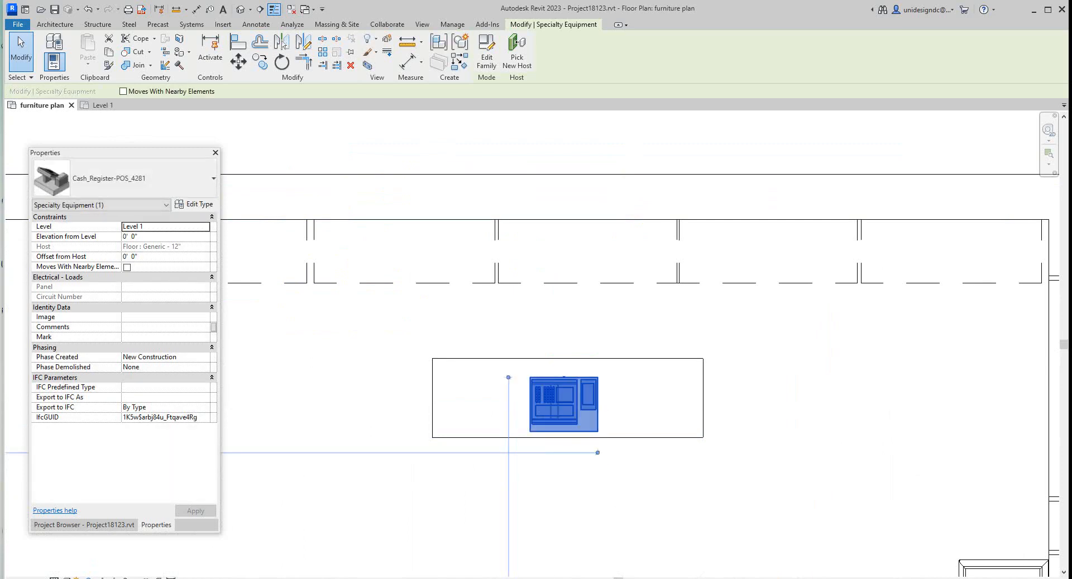
key(space)
key(space)
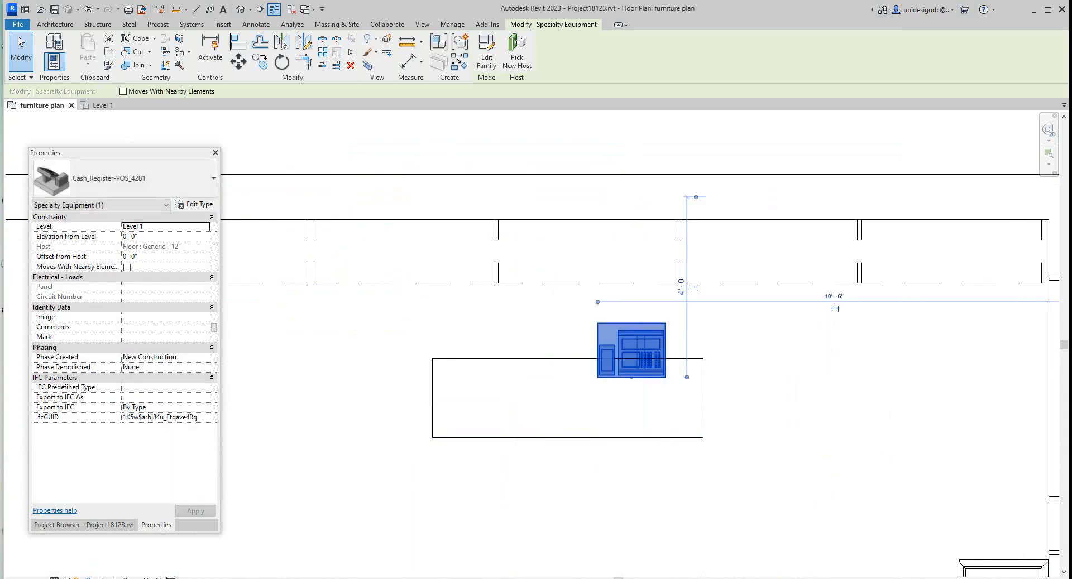
Step: Move the rotated cash register back down so it sits fully within the right half of the checkout counter
click(630, 321)
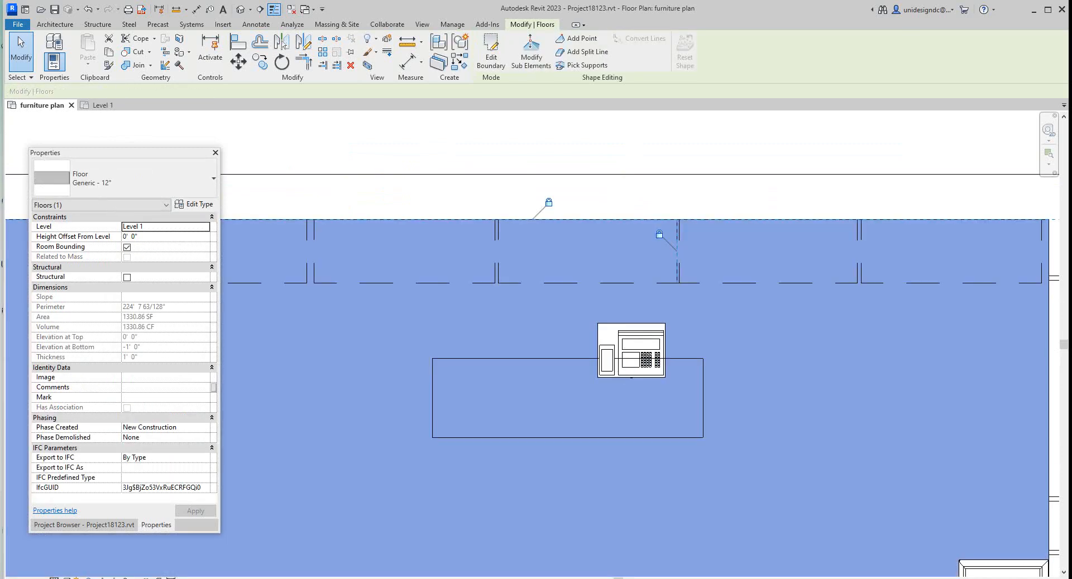
click(630, 196)
drag(629, 344, 621, 404)
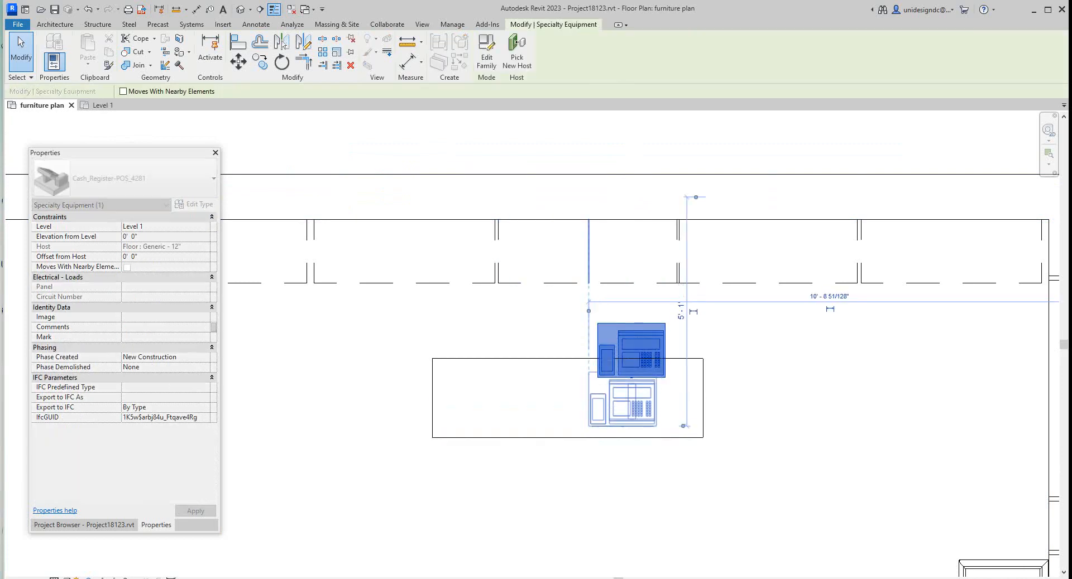
scroll(667, 383, down, 5)
key(Escape)
Step: Move the four-way island shelving unit into the open area left of the staircase, near the lower wall
scroll(871, 365, down, 3)
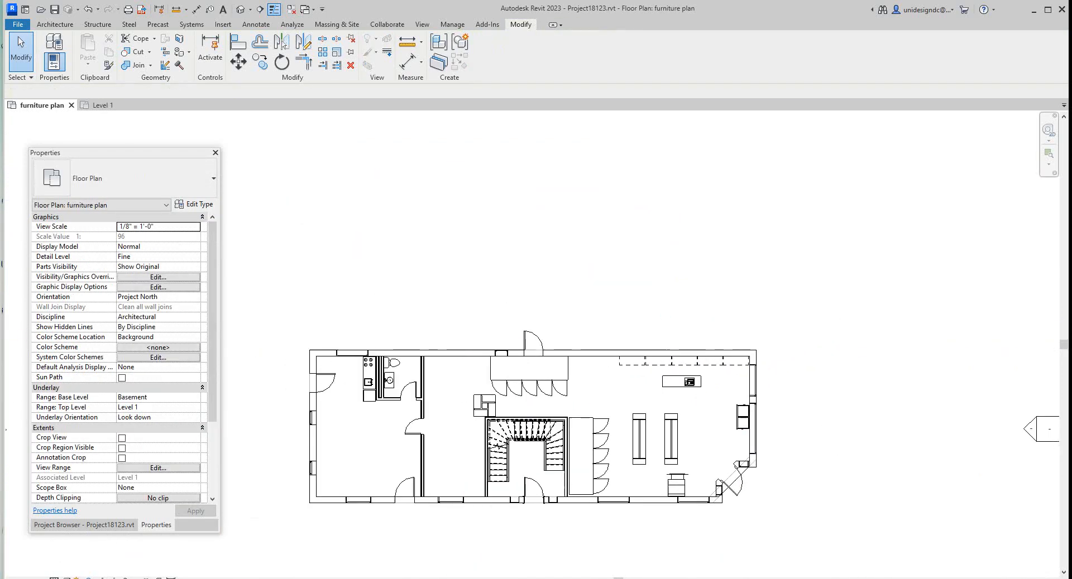
middle_drag(874, 329, 871, 287)
scroll(871, 286, down, 1)
scroll(788, 377, up, 2)
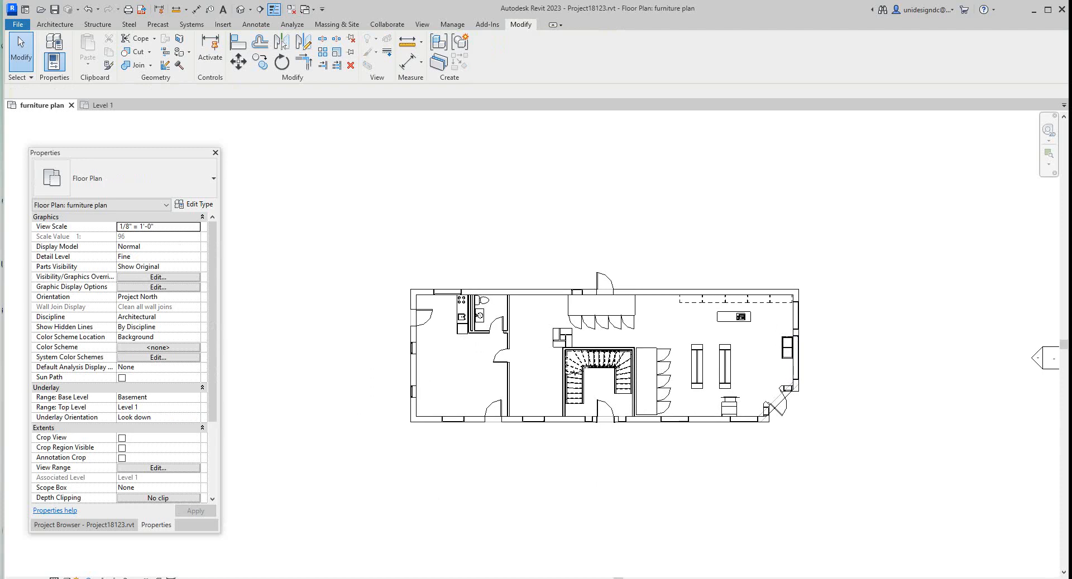
scroll(459, 342, up, 3)
drag(611, 331, 563, 421)
key(Escape)
scroll(584, 391, up, 2)
scroll(666, 412, down, 2)
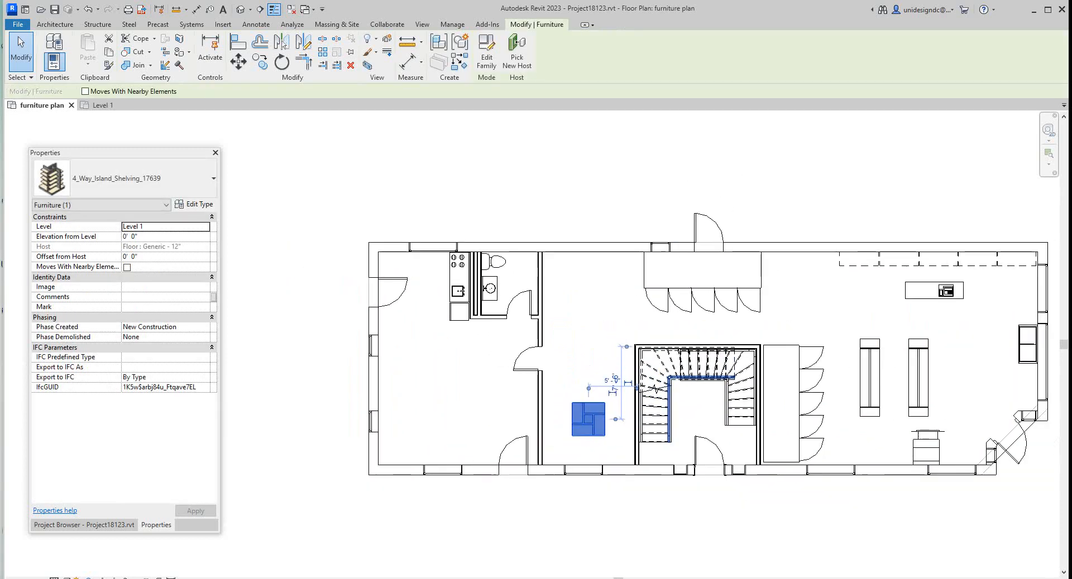
key(Escape)
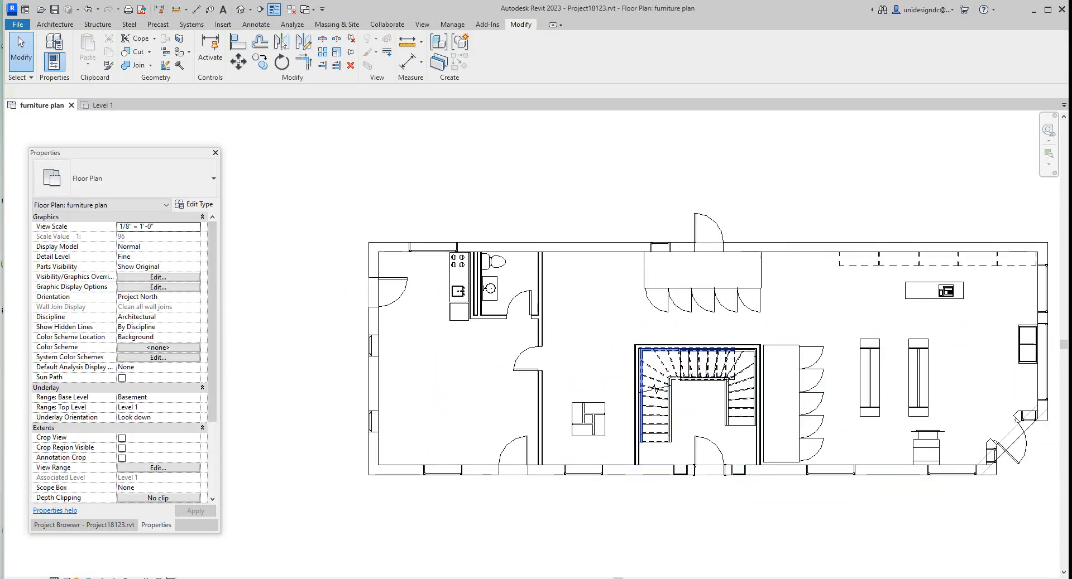
Step: Copy the four-way island shelving unit straight up into the open area left of the upper row of door cabinets
scroll(611, 391, up, 1)
scroll(622, 316, down, 2)
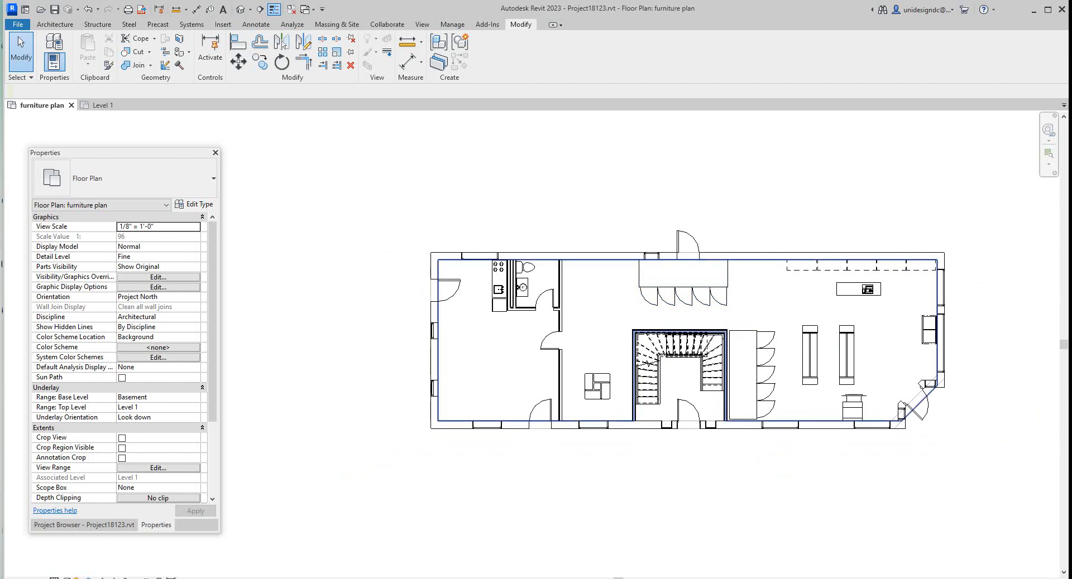
click(596, 386)
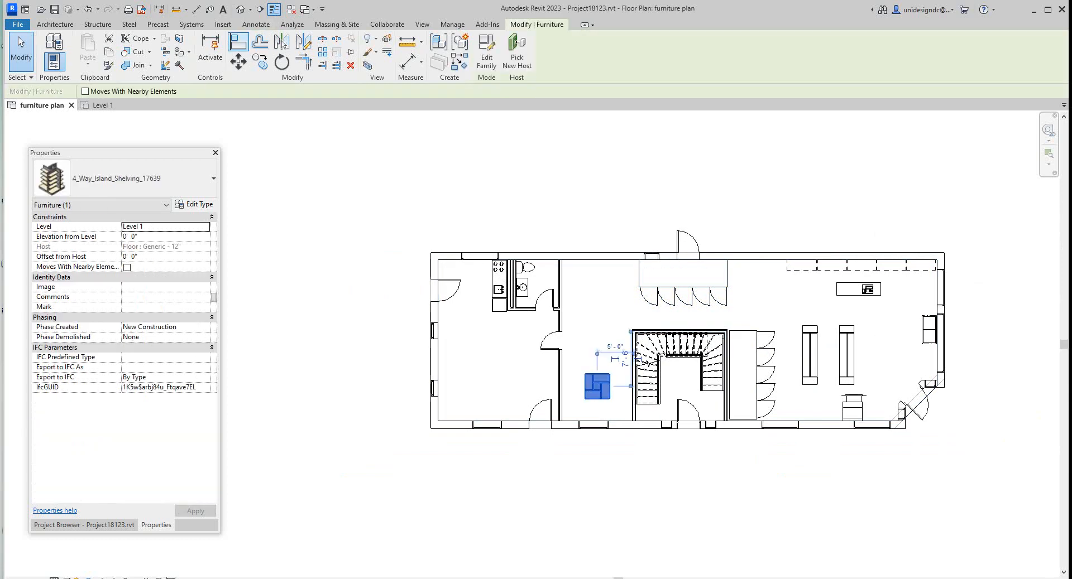
click(259, 62)
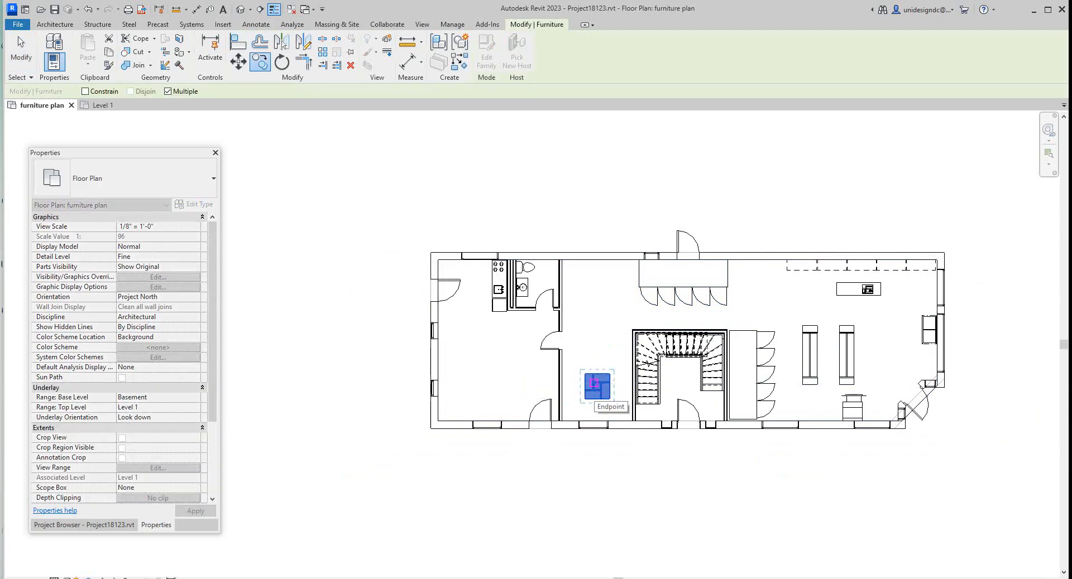
click(600, 384)
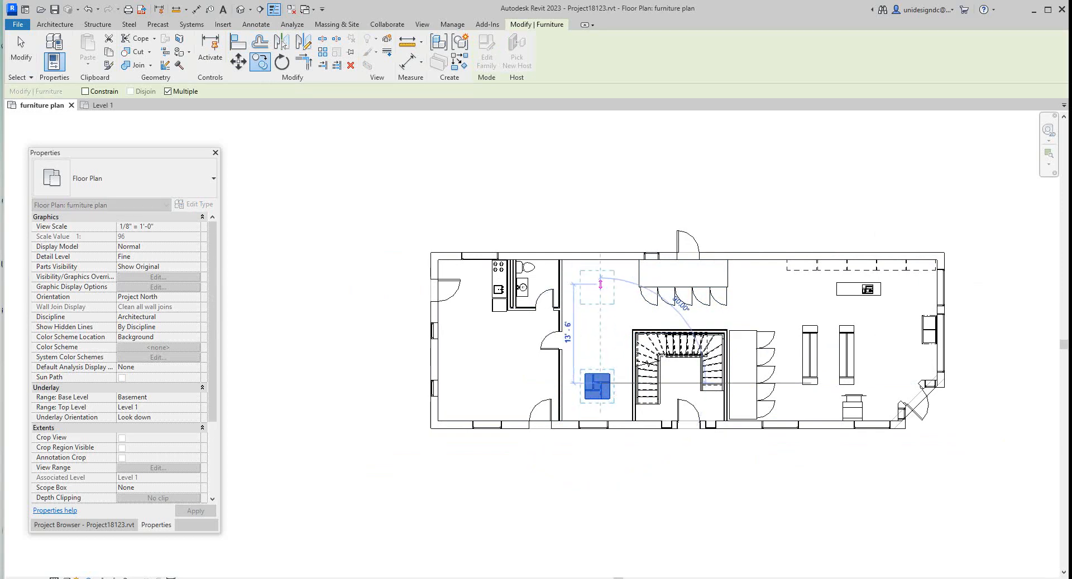
click(600, 292)
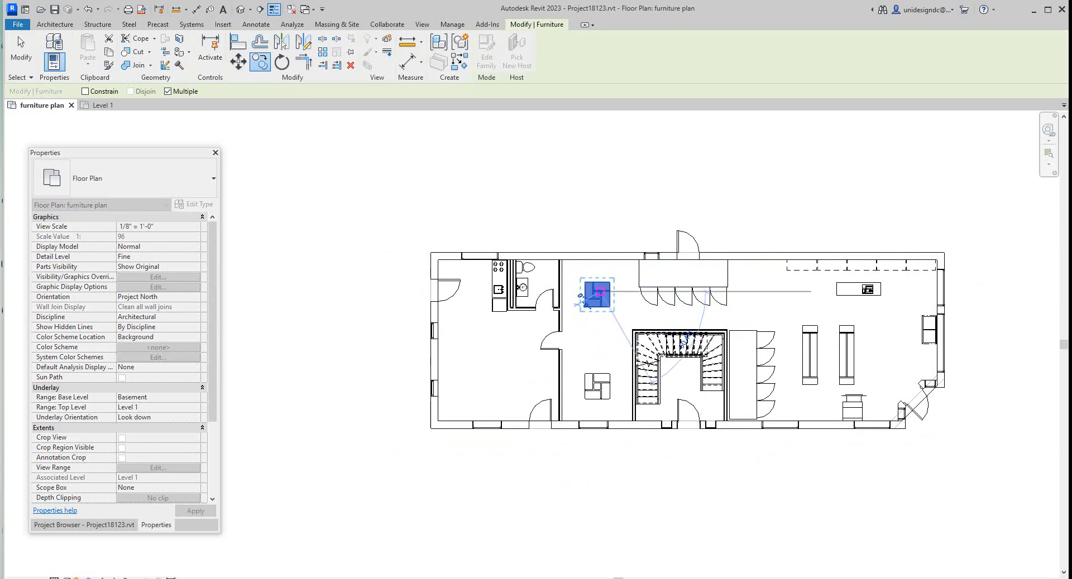
right_click(600, 291)
click(617, 300)
scroll(505, 364, up, 1)
scroll(494, 354, down, 3)
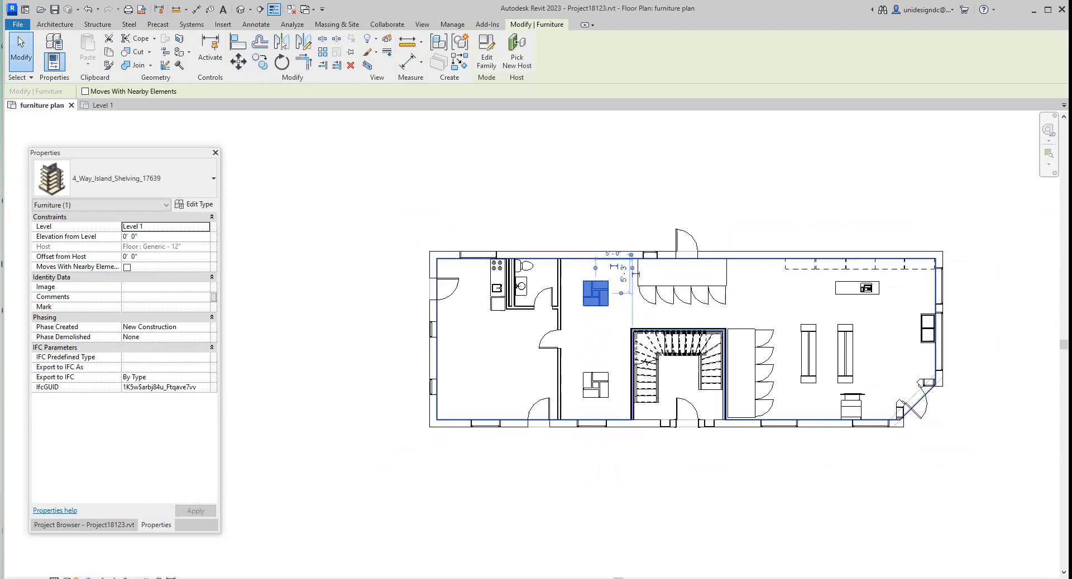
scroll(523, 347, up, 3)
middle_drag(523, 348, 503, 373)
scroll(500, 365, down, 1)
key(Escape)
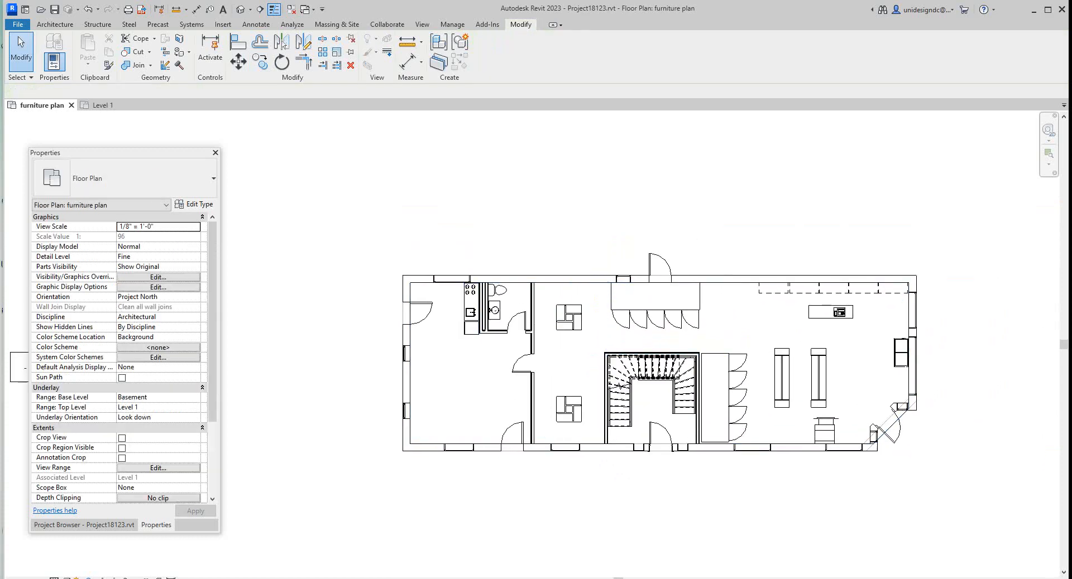
Step: Copy the upper island shelving unit across to the space between the upper door cabinets and the checkout counter
scroll(489, 421, up, 2)
scroll(518, 453, down, 1)
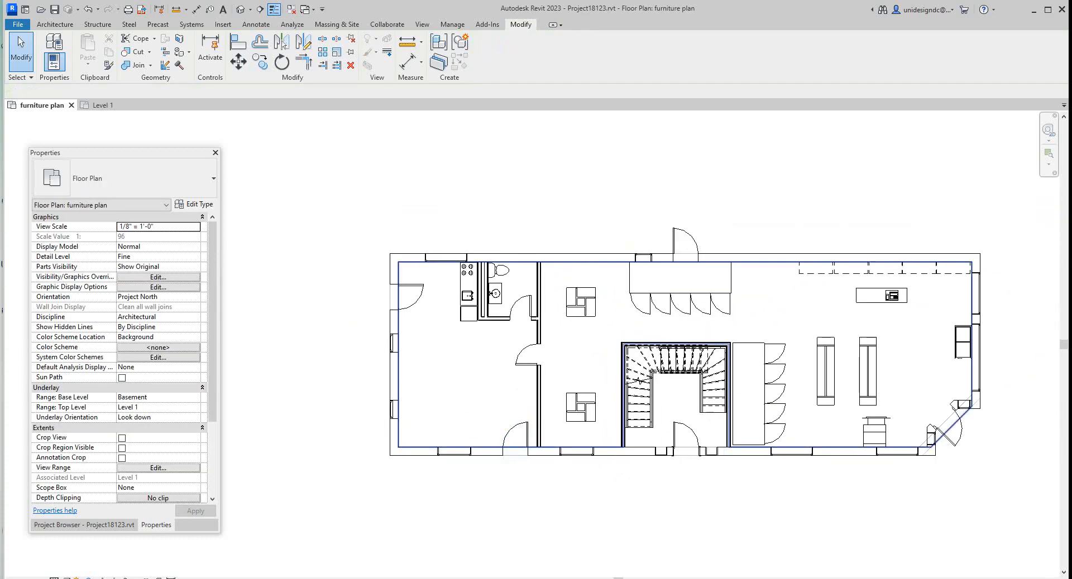
scroll(587, 358, up, 2)
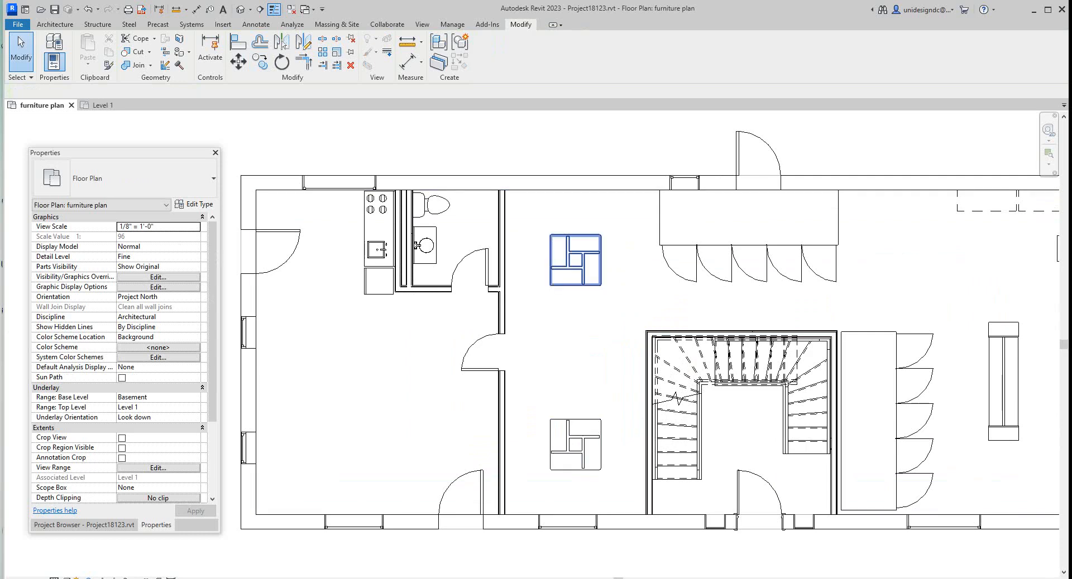
scroll(326, 391, down, 2)
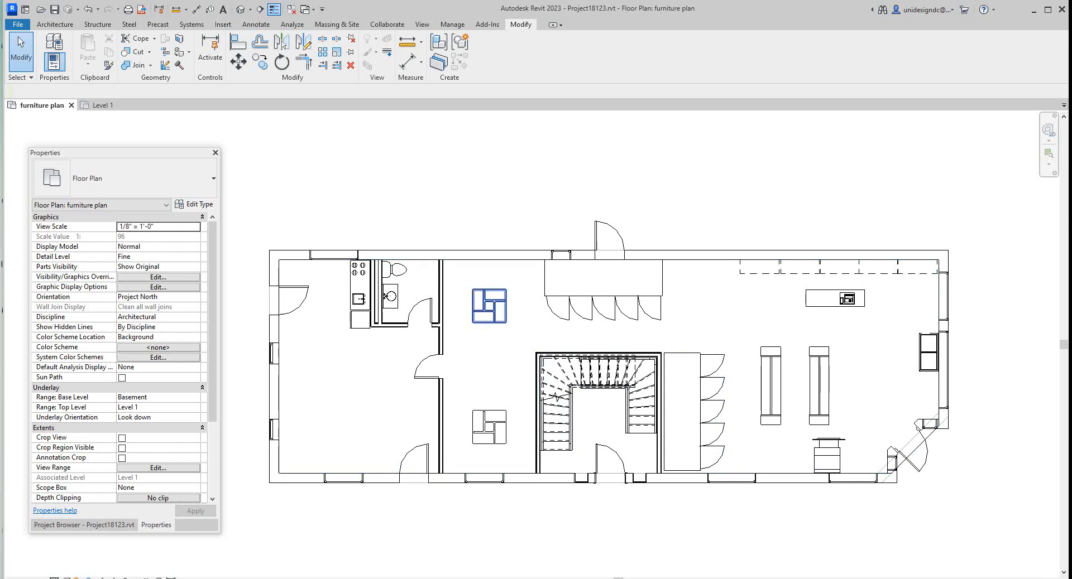
click(489, 306)
key(c)
key(o)
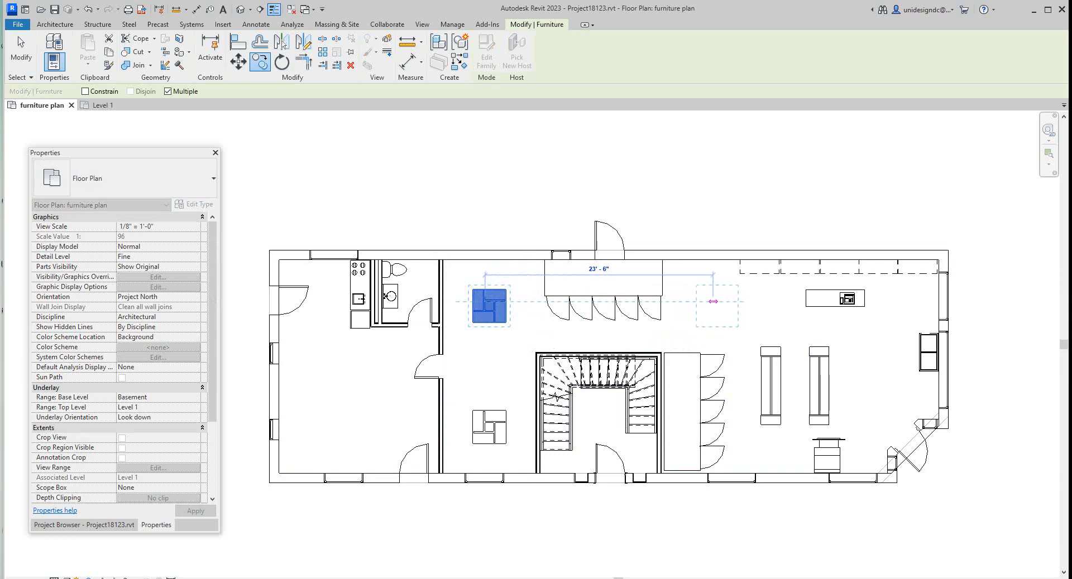
click(708, 286)
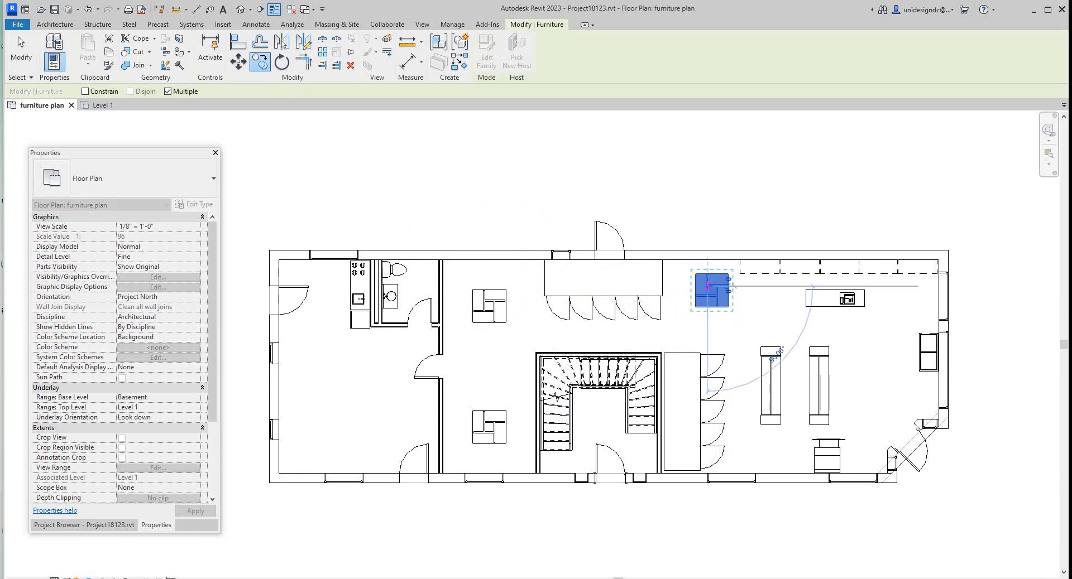
right_click(708, 288)
click(737, 295)
Step: Stretch the display case counter to the left until its left end roughly lines up with the second wall shelf unit from the left
scroll(826, 295, up, 5)
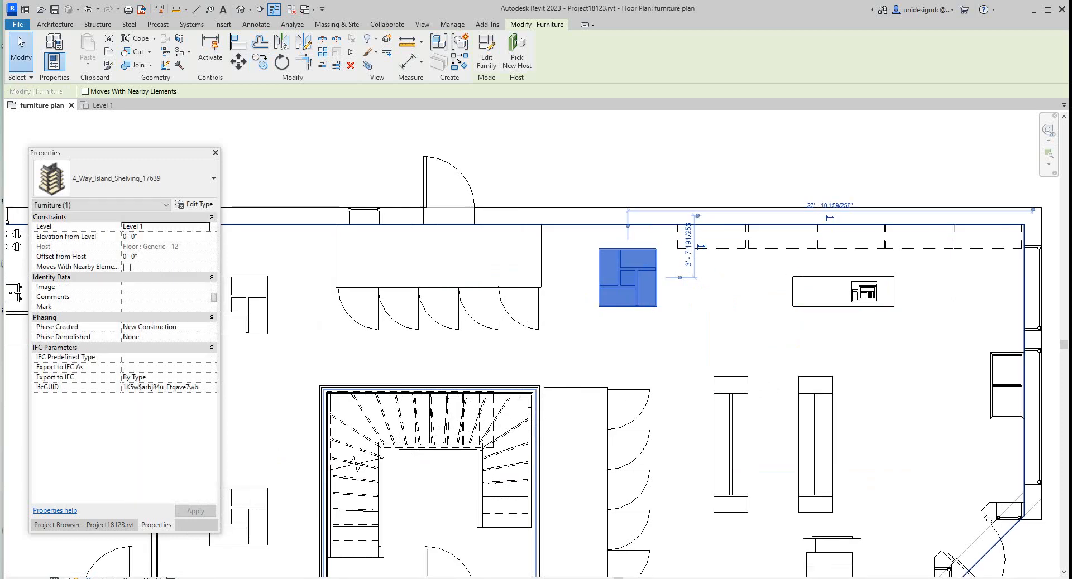
click(820, 282)
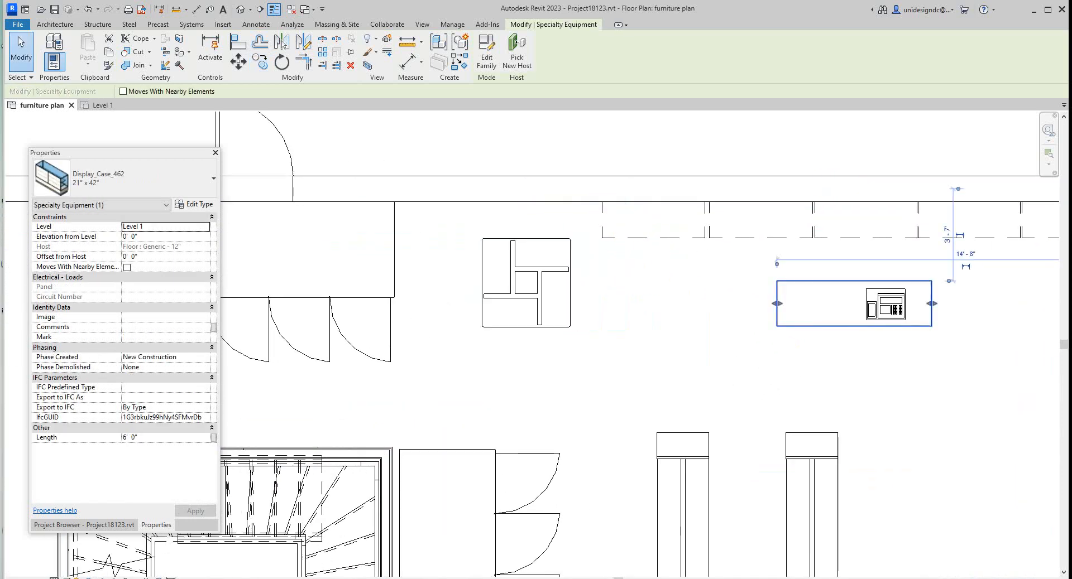
scroll(721, 308, up, 1)
scroll(773, 306, down, 5)
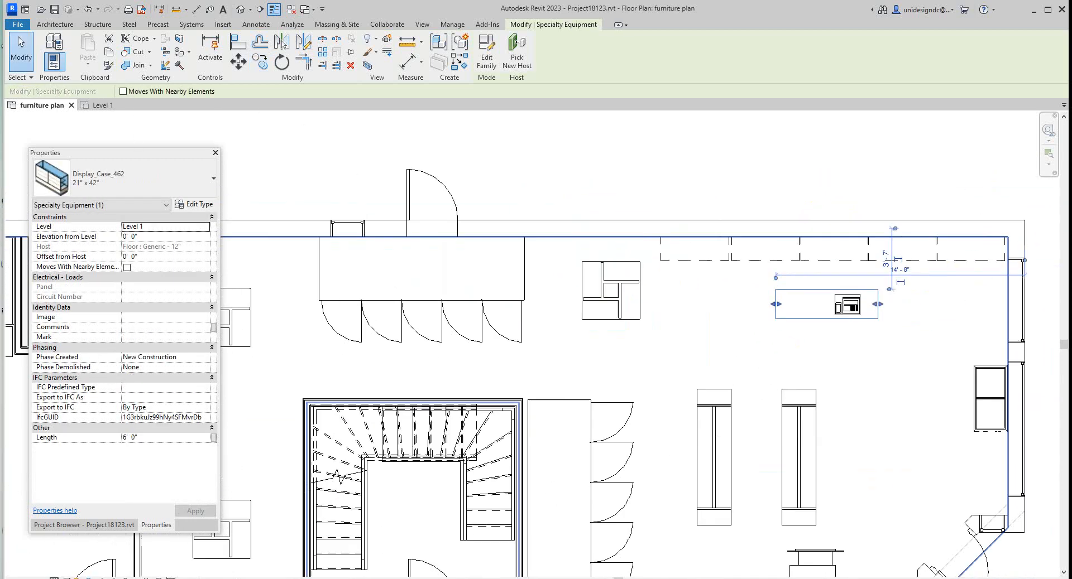
middle_drag(804, 313, 708, 329)
scroll(708, 329, up, 3)
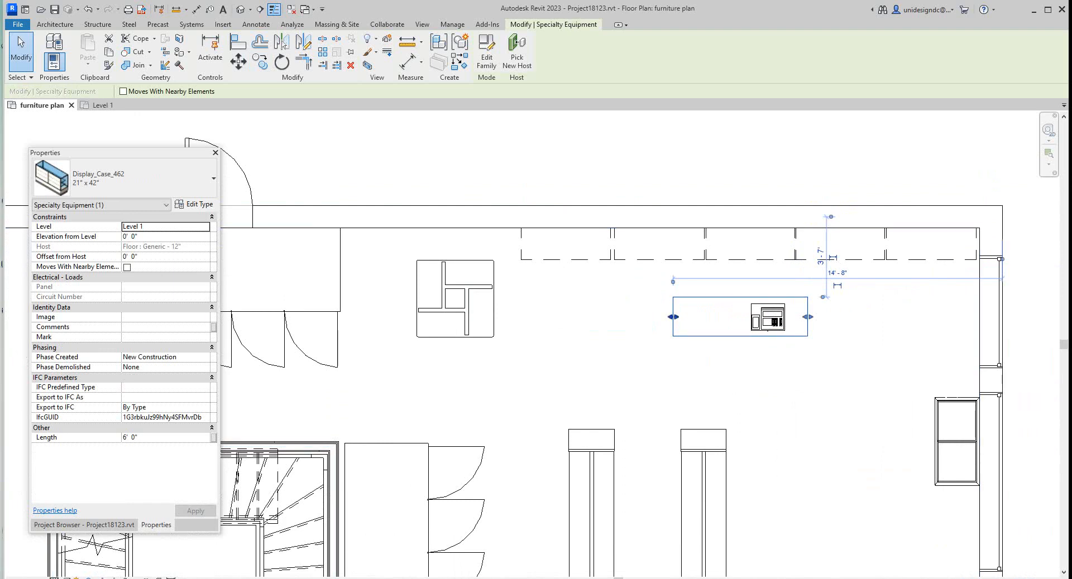
mouse_move(596, 316)
mouse_down()
mouse_move(557, 317)
mouse_move(616, 317)
mouse_up()
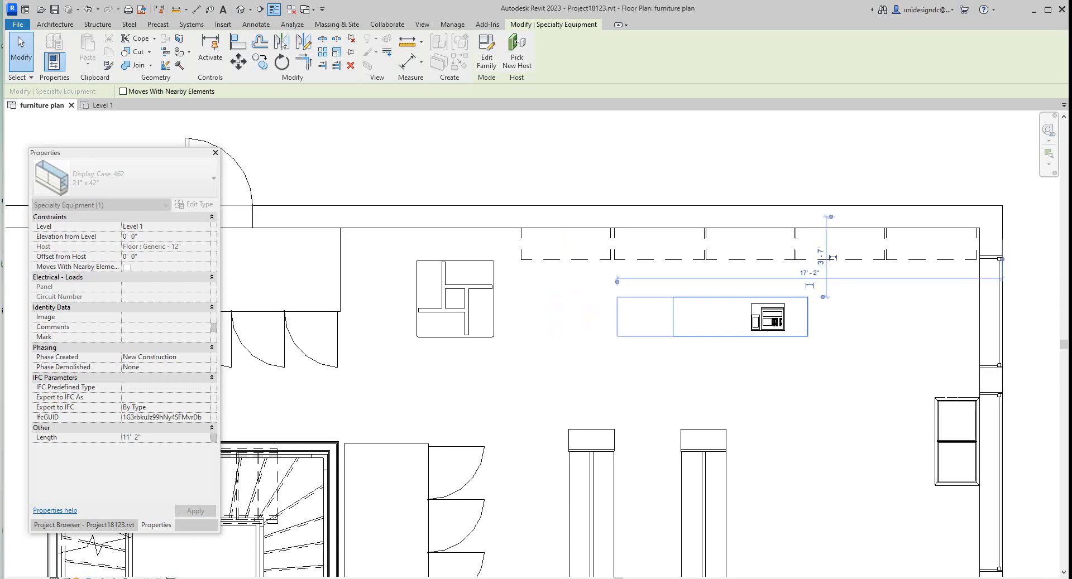
key(Escape)
scroll(794, 316, up, 3)
scroll(794, 316, down, 1)
middle_drag(794, 316, 684, 322)
scroll(684, 322, down, 1)
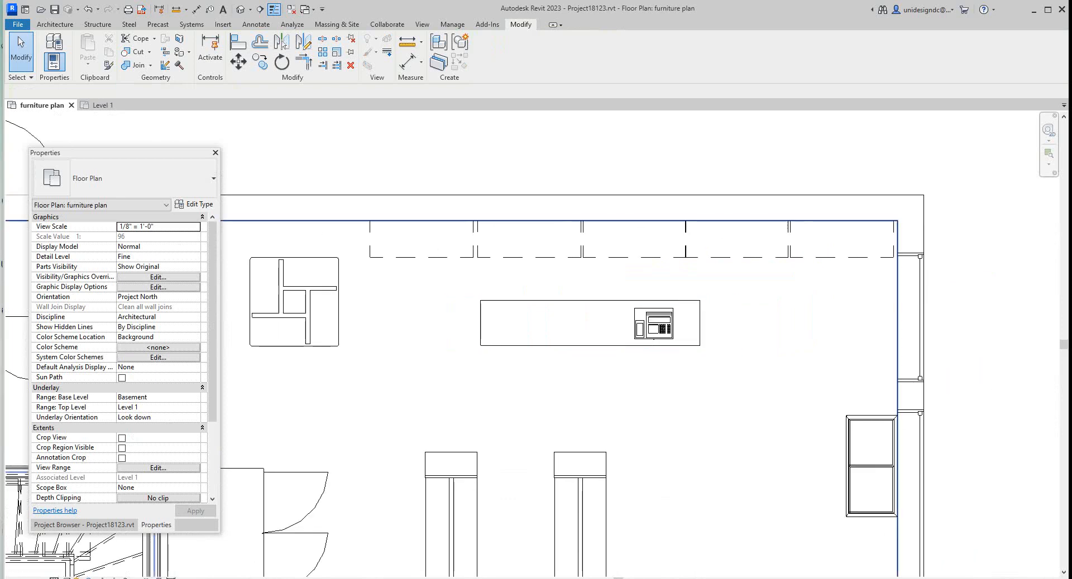
Step: Move the display case counter to the right until its end sits against the right exterior wall
drag(614, 301, 807, 298)
key(Escape)
scroll(668, 307, up, 1)
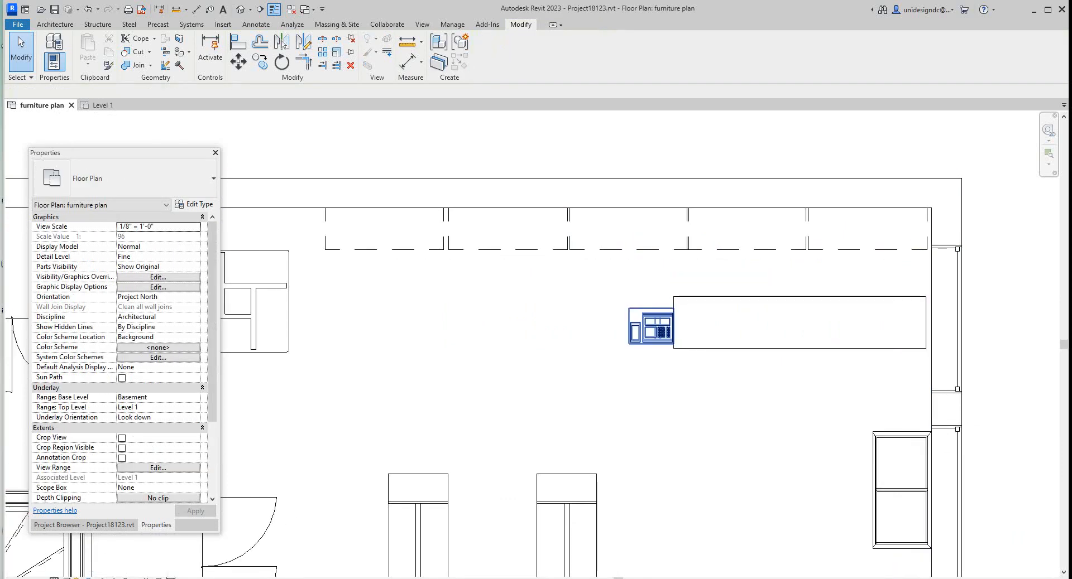
Step: Rotate the cash register to face the opposite way and place it on the display case counter, right of its middle
click(664, 313)
key(space)
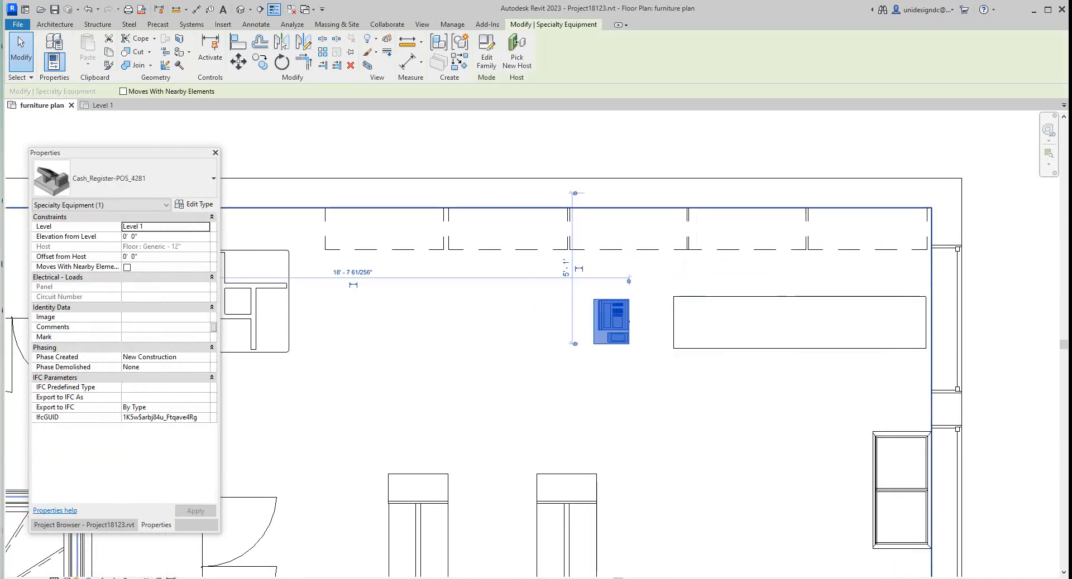
key(space)
drag(601, 361, 803, 329)
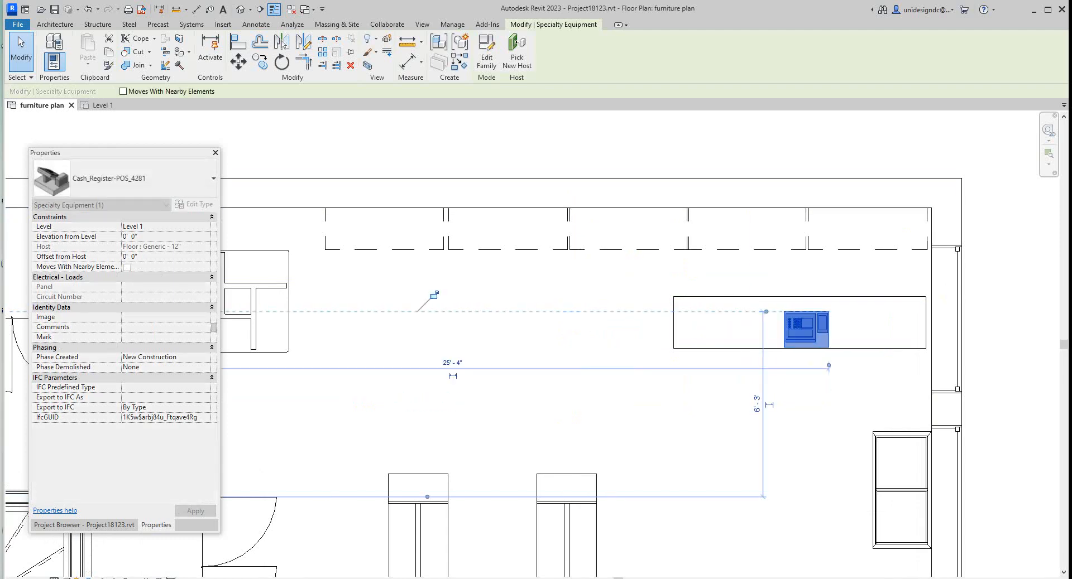
Step: Stretch the display case counter leftward to a length of about 12' 6"
scroll(500, 313, down, 3)
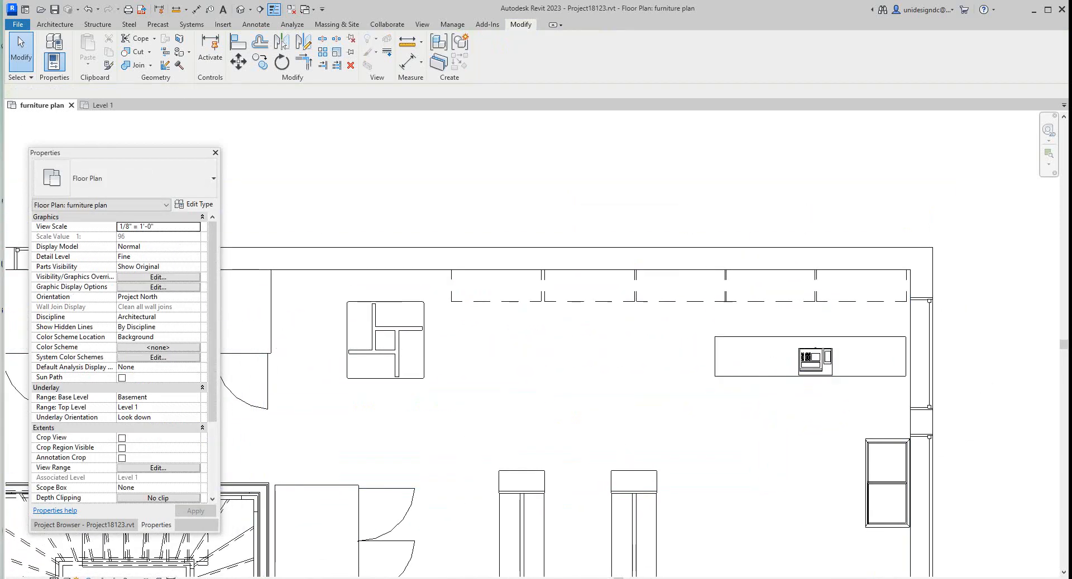
click(764, 338)
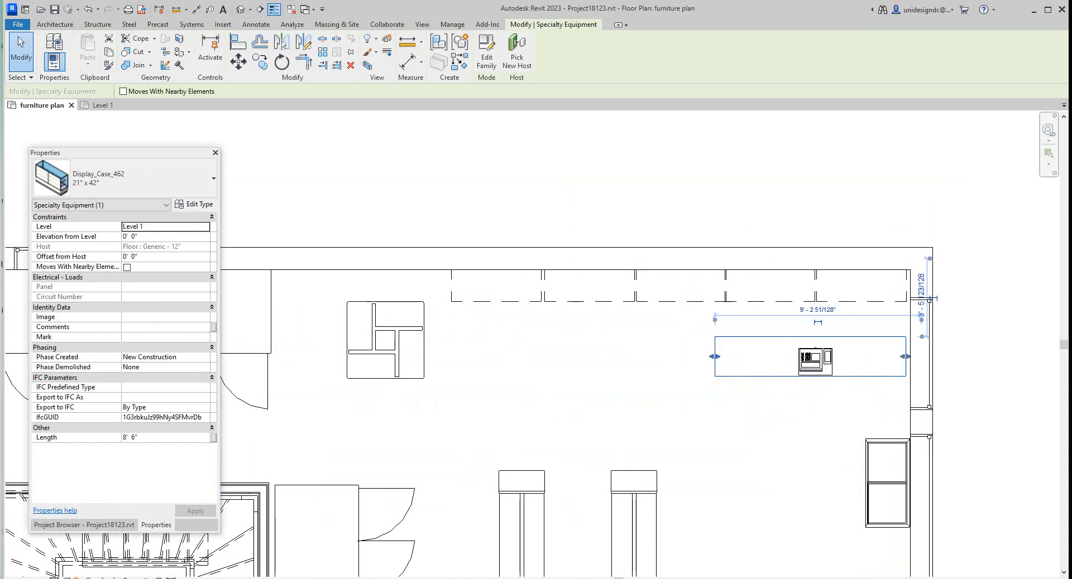
mouse_move(633, 357)
mouse_down()
mouse_move(596, 357)
mouse_move(622, 357)
mouse_up()
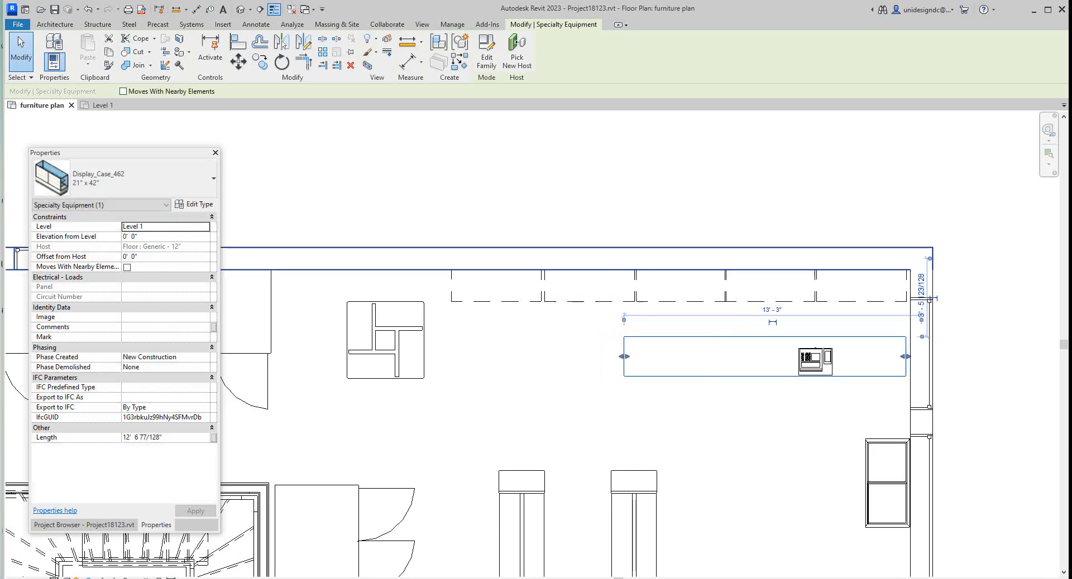
Step: Delete the two leftmost 48" x 14" shelf units along the upper wall
click(589, 223)
click(590, 301)
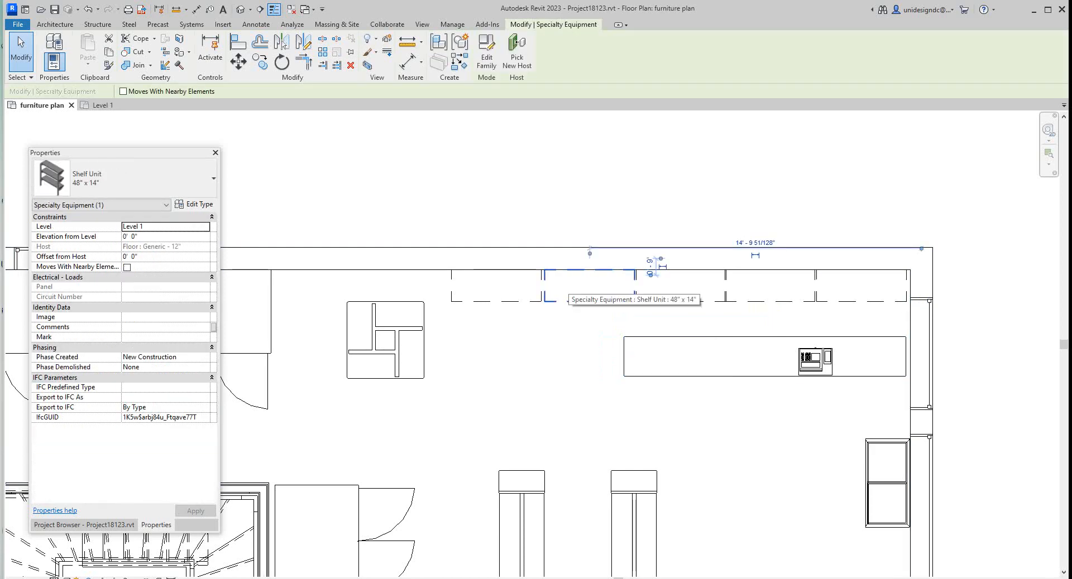
key(Delete)
click(544, 269)
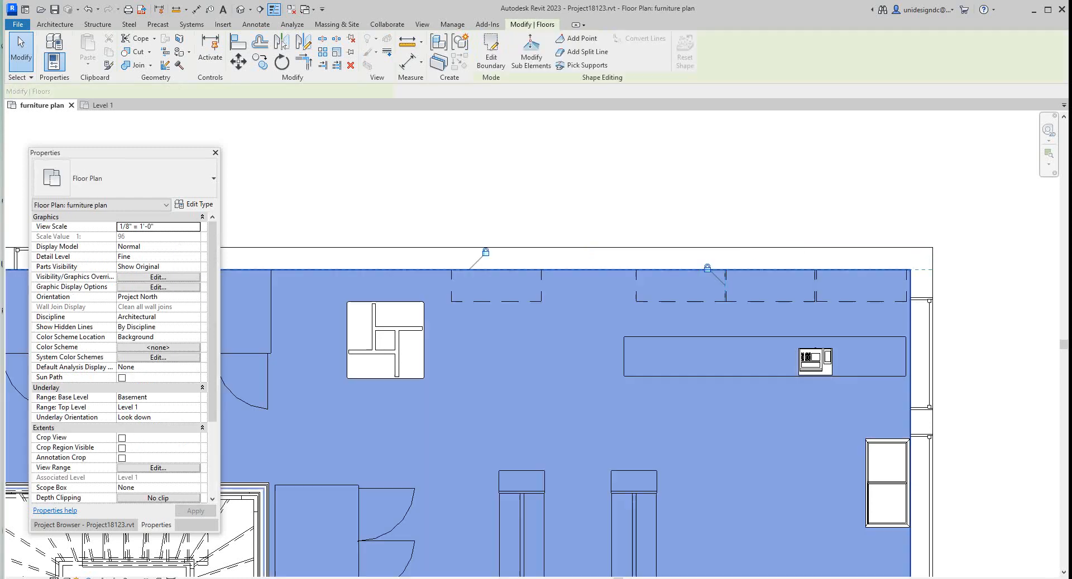
key(Escape)
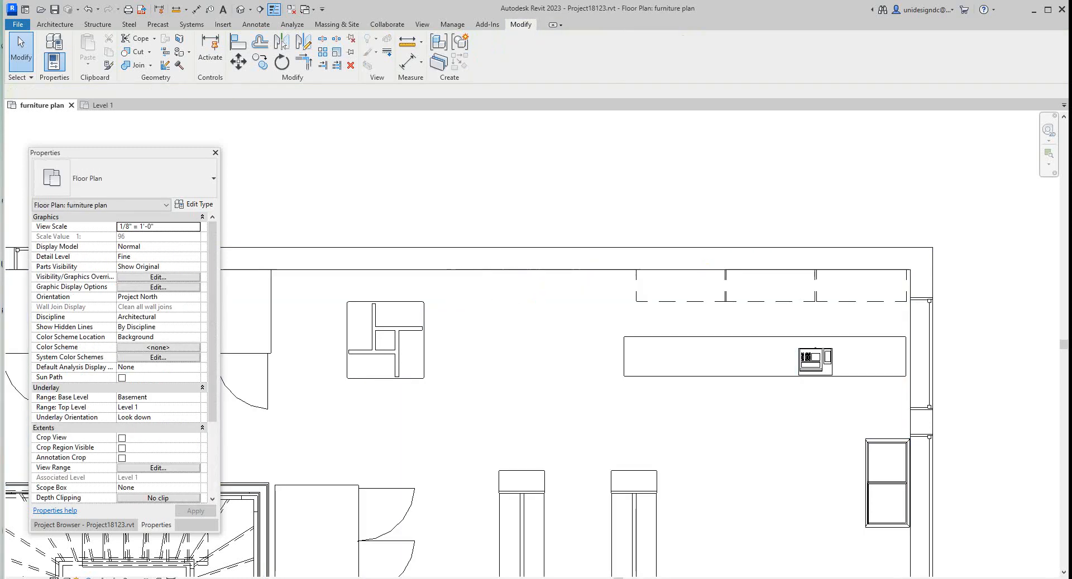
Step: Move the fixture on the lower wall near the corner entrance to the right wall, just below the freezer
key(z)
key(f)
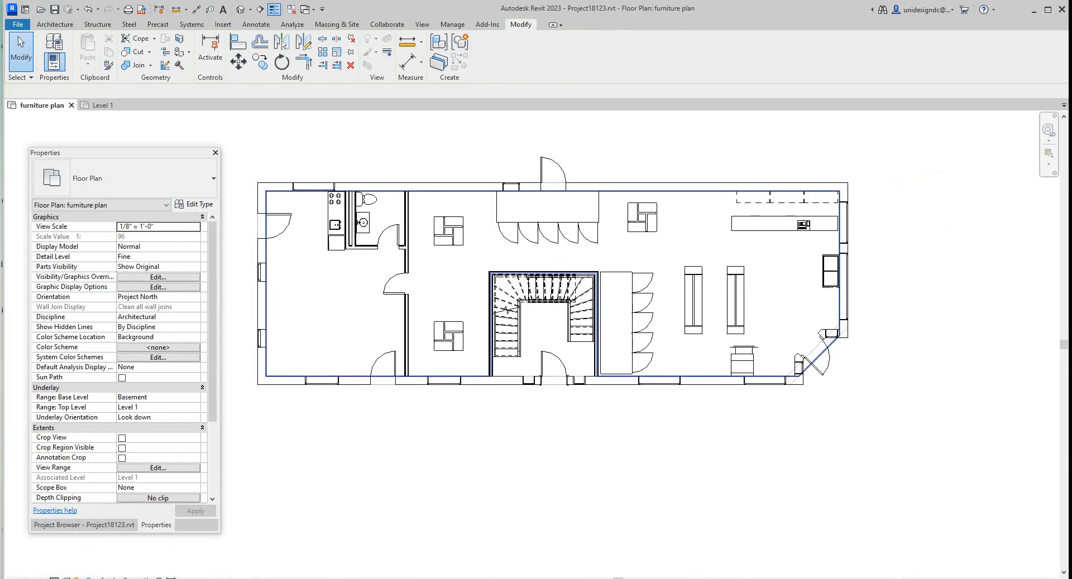
scroll(540, 284, up, 1)
middle_drag(540, 284, 534, 299)
middle_drag(922, 443, 890, 434)
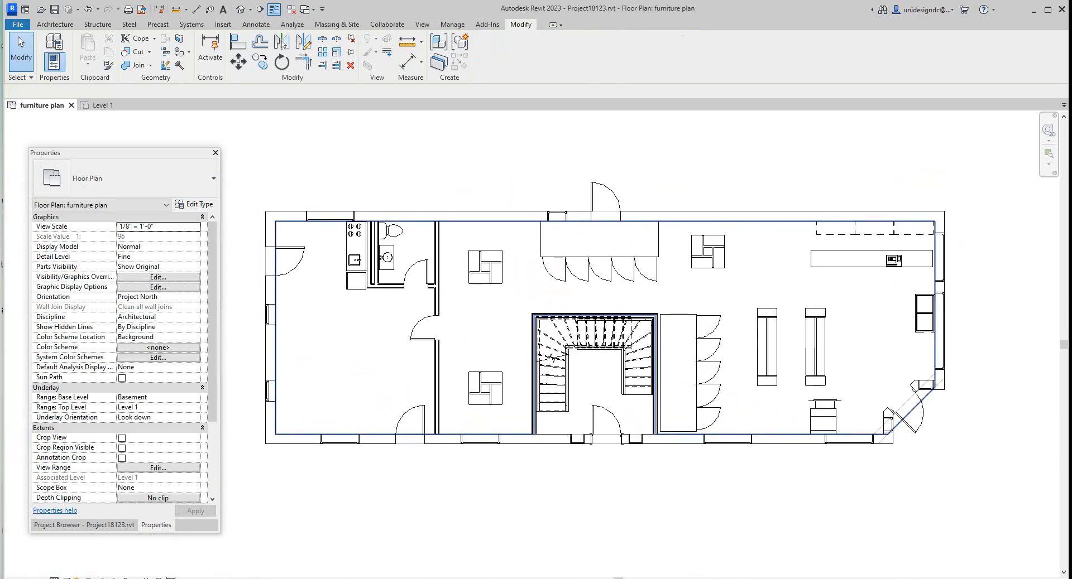
scroll(897, 437, up, 1)
scroll(874, 449, down, 2)
scroll(829, 438, up, 1)
scroll(829, 424, up, 1)
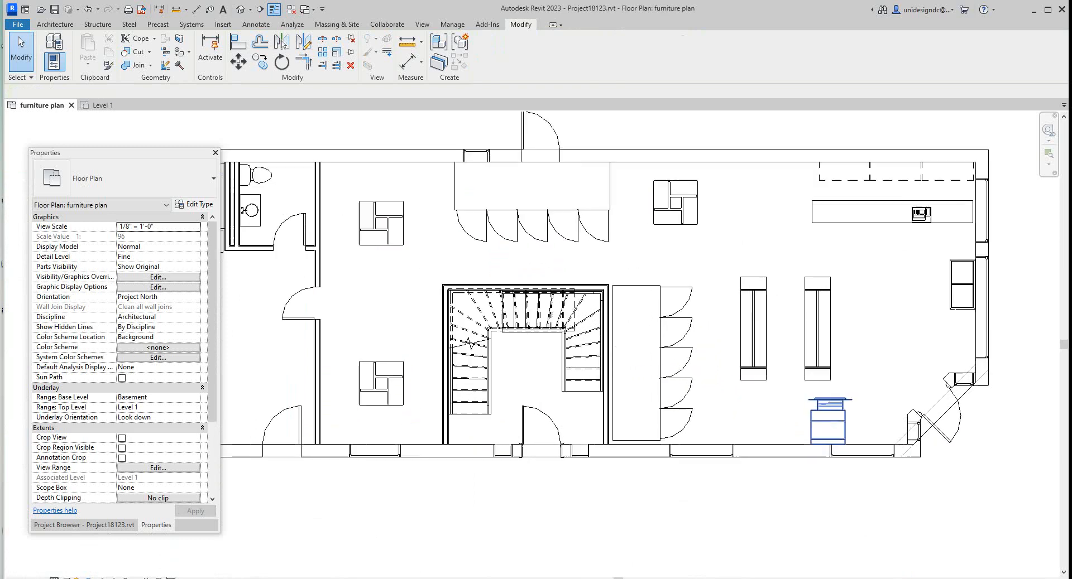
drag(828, 421, 953, 335)
key(Escape)
scroll(955, 262, up, 1)
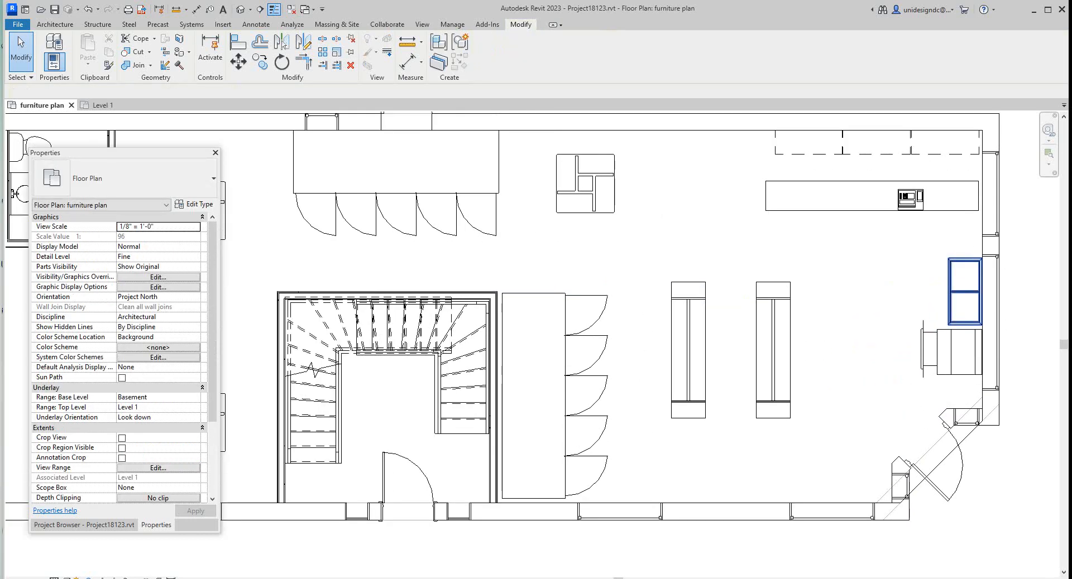
Step: Move the freezer from the right wall to the lower wall below the two shelving rows and rotate it parallel to that wall
click(965, 292)
drag(965, 291, 747, 485)
key(space)
key(Escape)
key(Escape)
Step: Open the default 3D view of the building and set its visual style to Shaded
scroll(688, 294, down, 5)
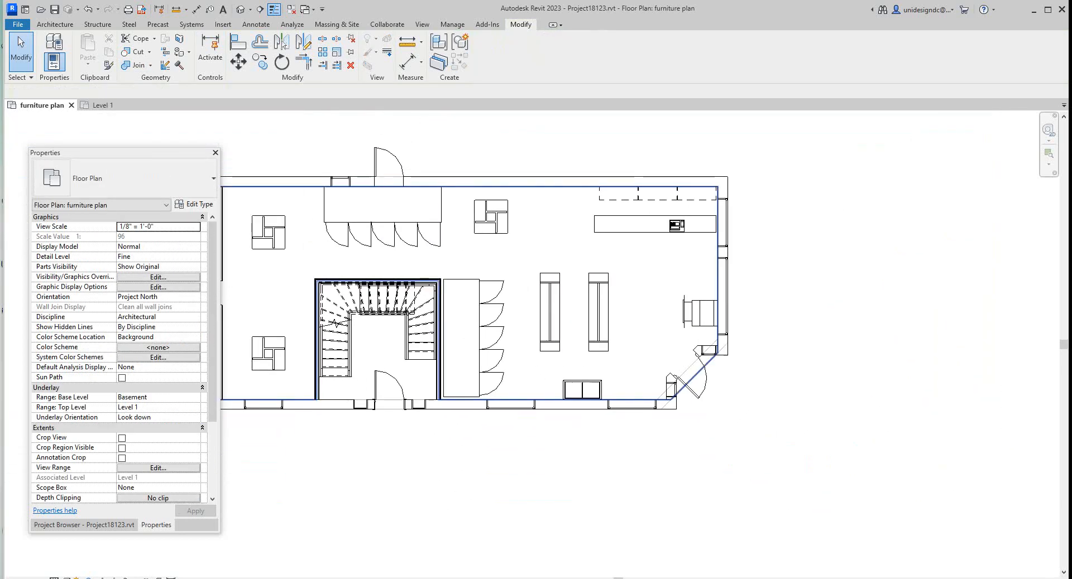
scroll(454, 213, up, 1)
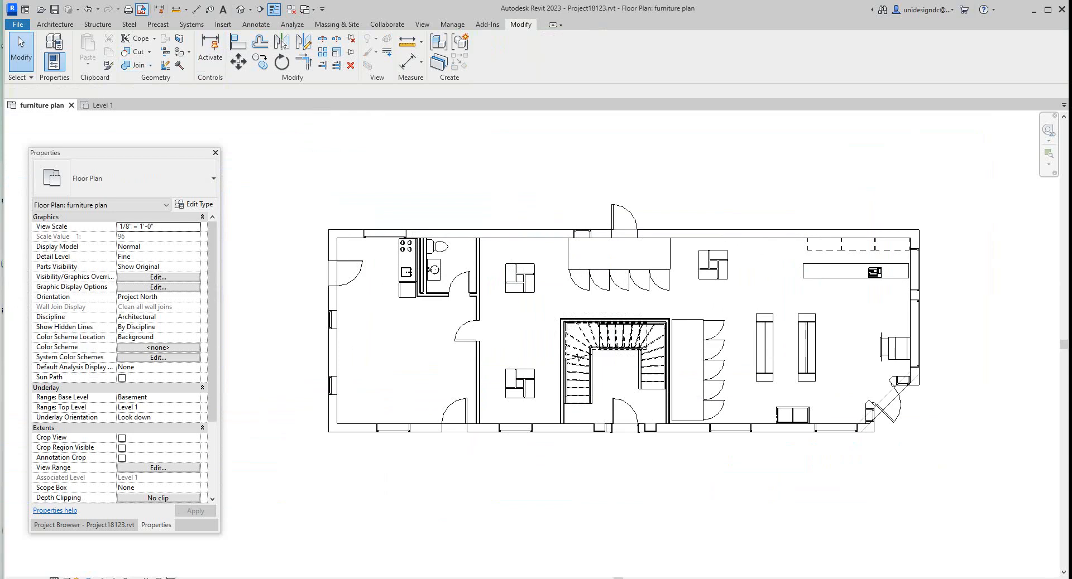
click(240, 9)
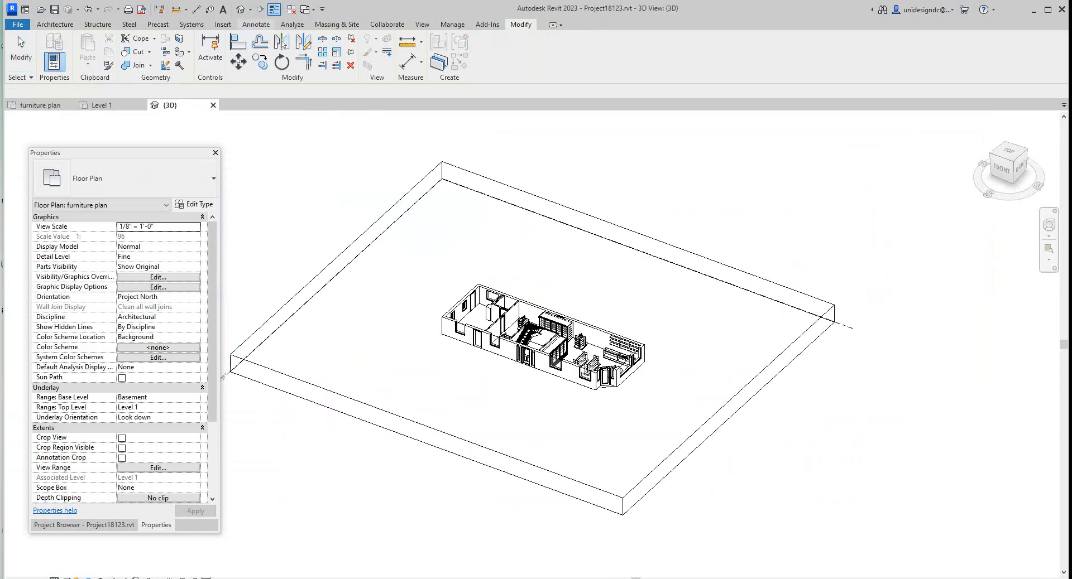
scroll(554, 316, up, 5)
middle_drag(754, 457, 764, 411)
scroll(611, 243, up, 1)
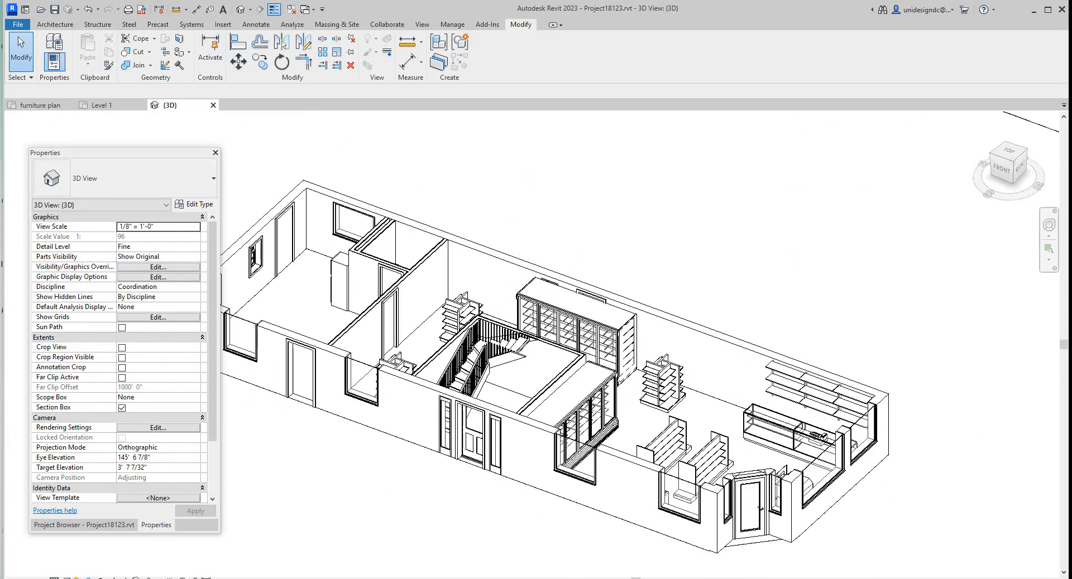
click(67, 577)
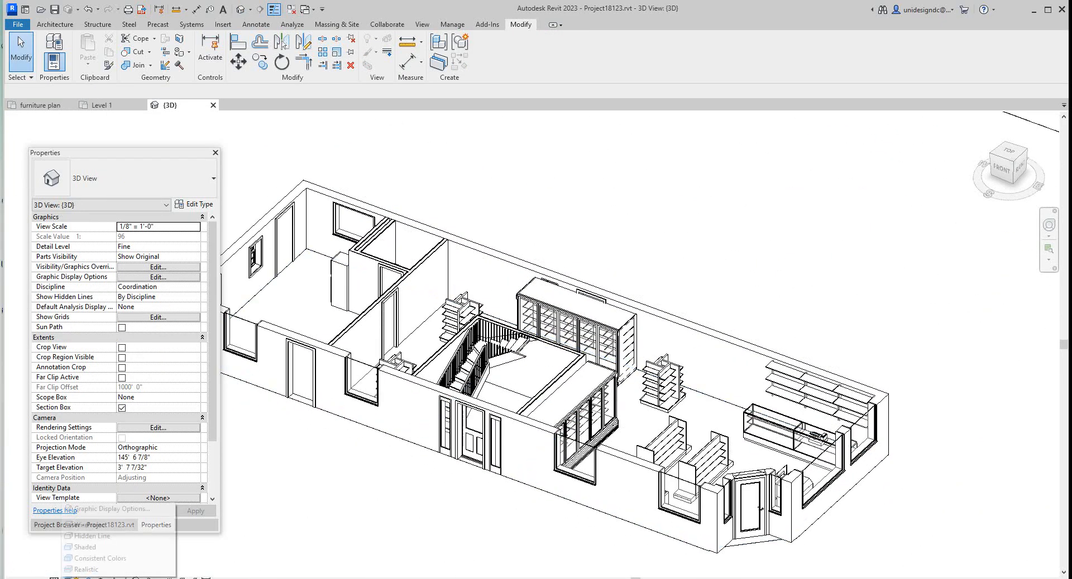
click(84, 547)
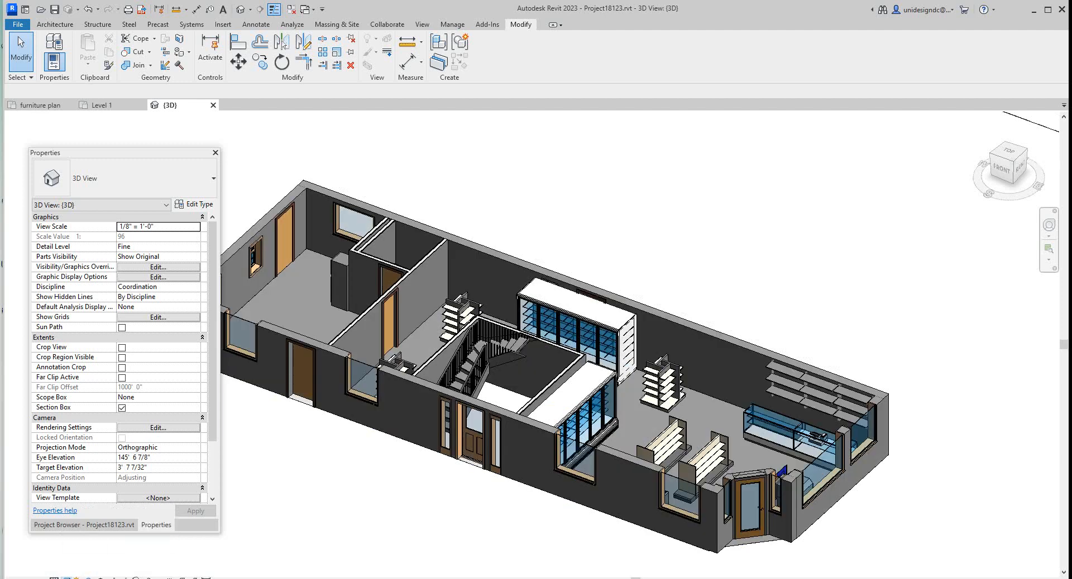
Step: Examine the shaded store interior in 3D, checking the placement of the shelving, door cabinets and checkout counter
scroll(380, 457, down, 1)
middle_drag(380, 457, 508, 443)
scroll(508, 443, up, 1)
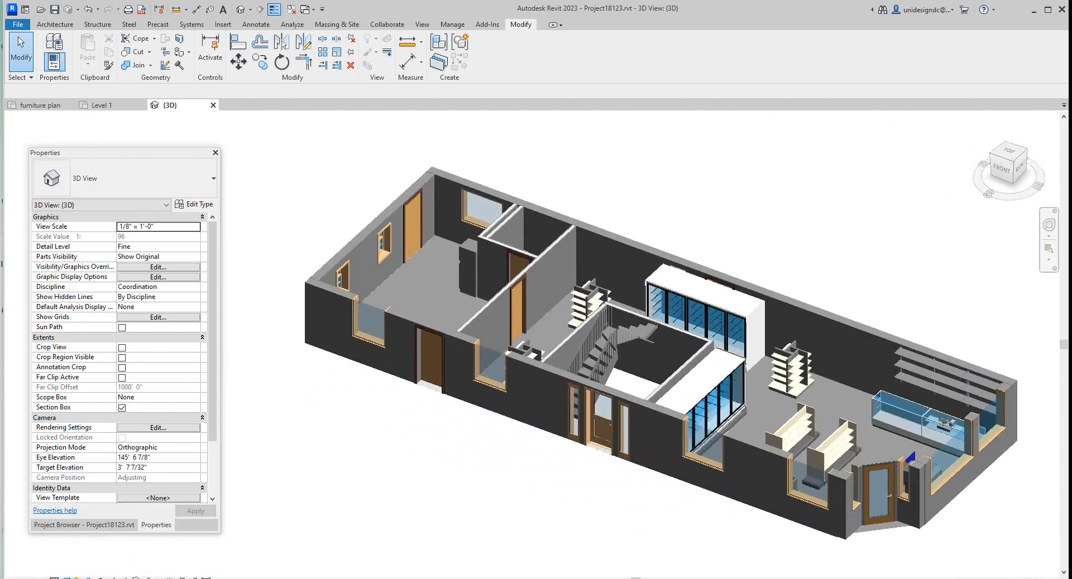
scroll(776, 411, up, 1)
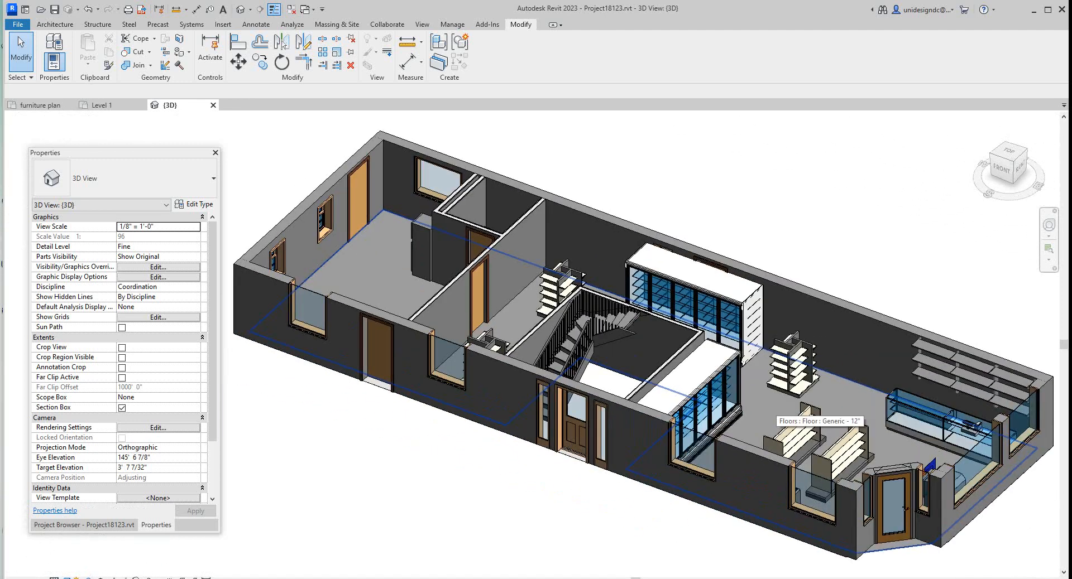
scroll(761, 404, down, 2)
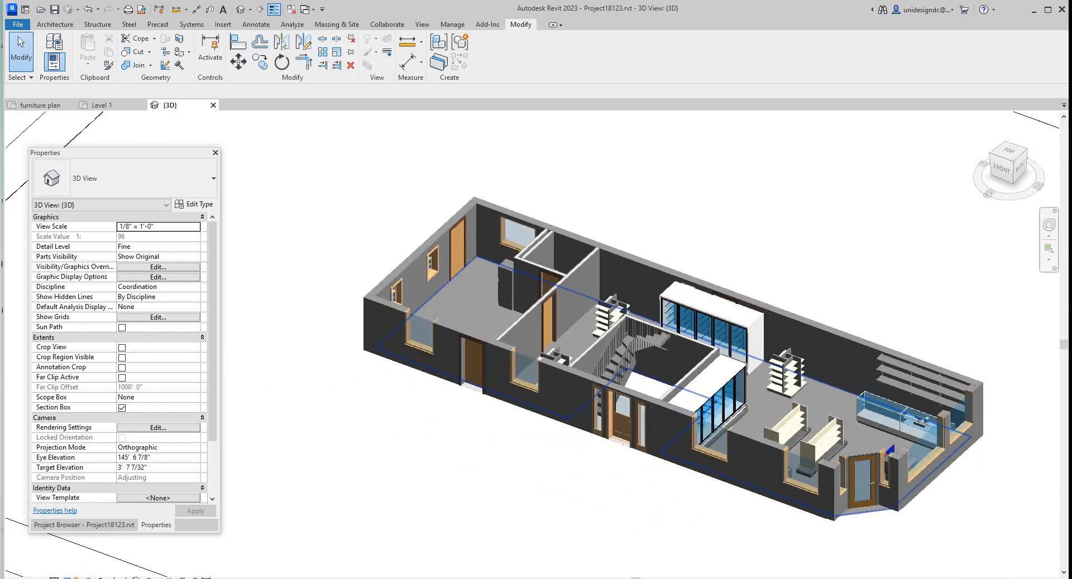
scroll(762, 404, up, 2)
scroll(761, 403, down, 1)
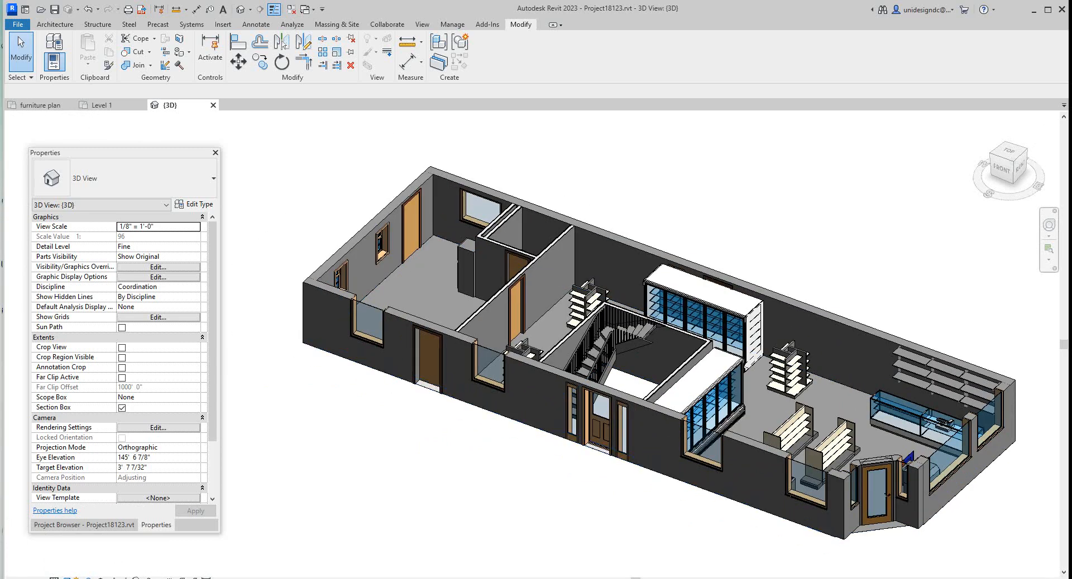
scroll(723, 402, up, 1)
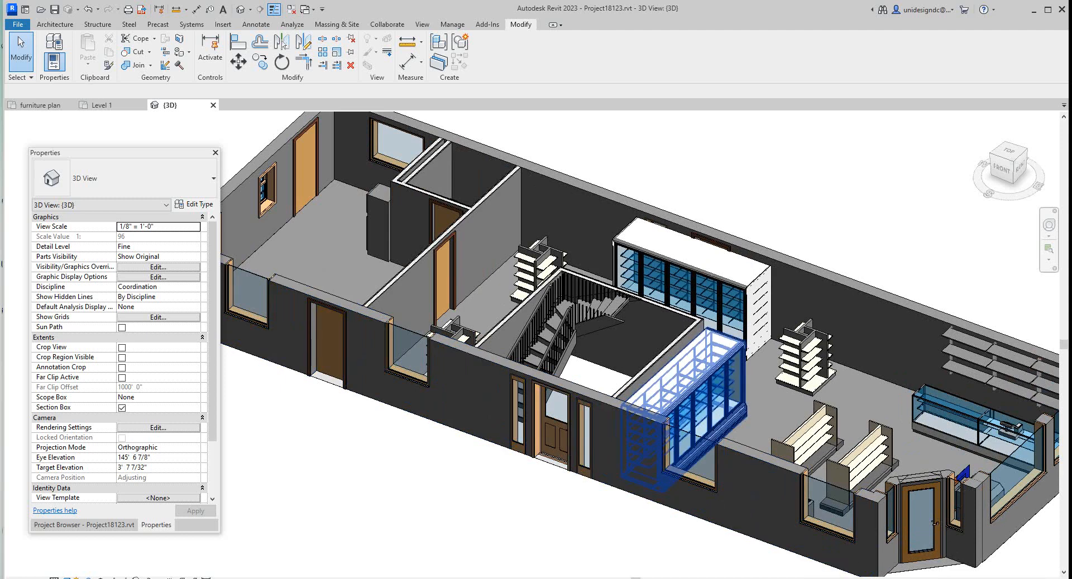
scroll(751, 419, down, 2)
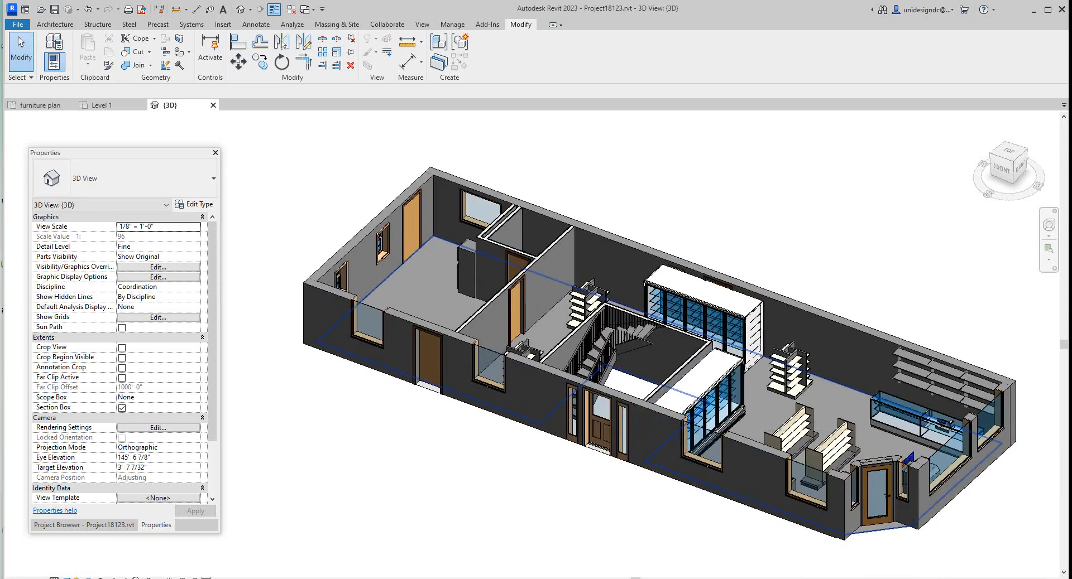
Step: Duplicate the store floor's Generic - 12" type as a new type named Flooring
click(755, 414)
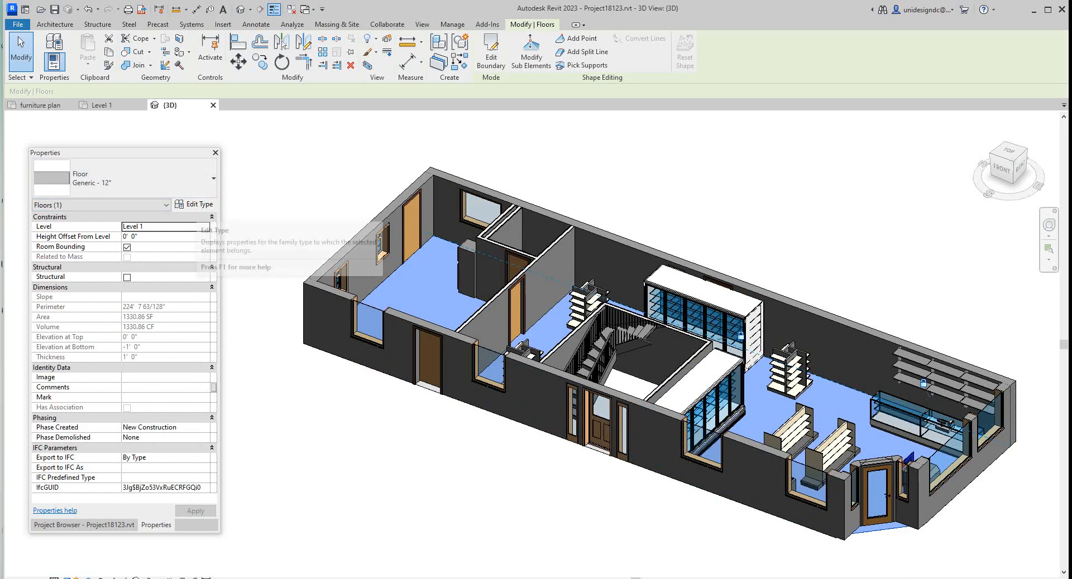
click(194, 204)
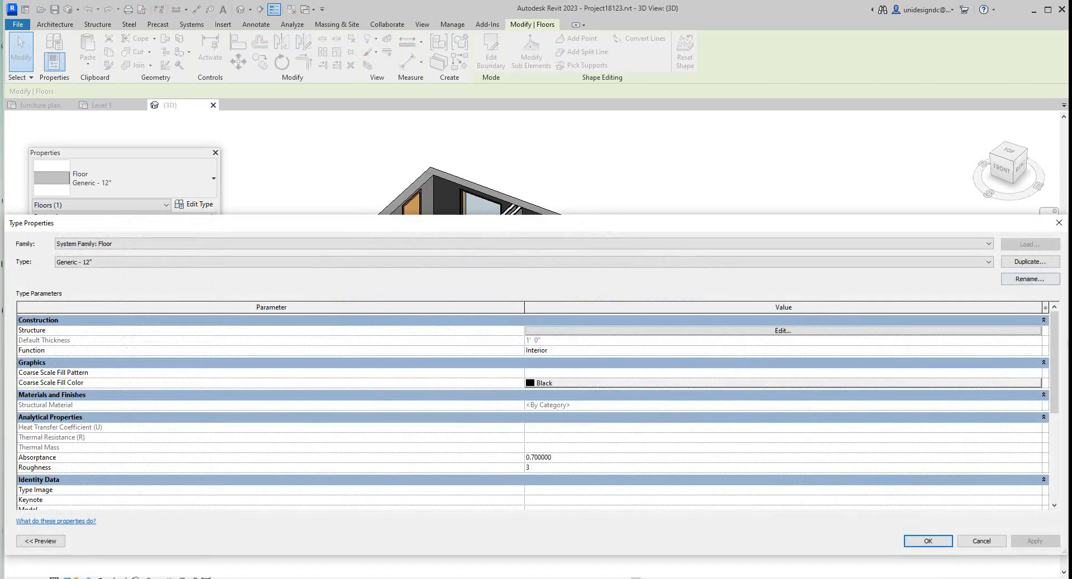
click(1030, 261)
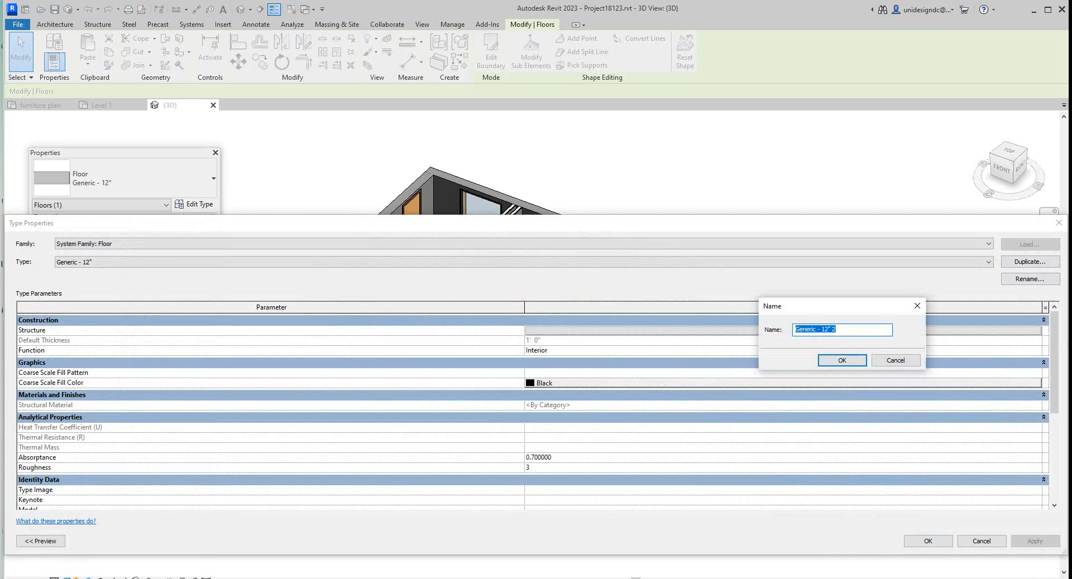
text(Flooring)
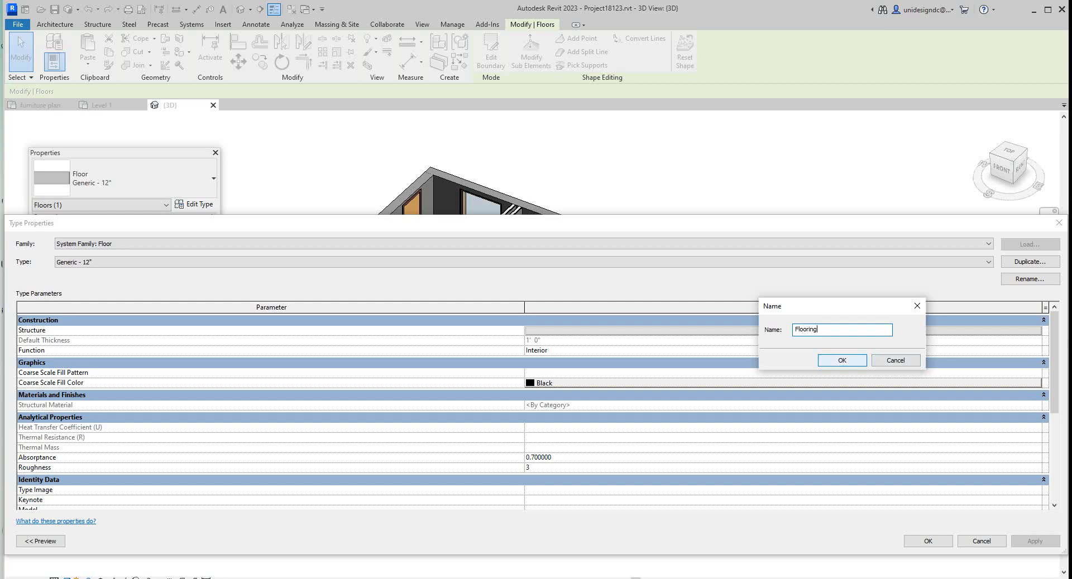
key(Return)
Step: Insert a new layer in the Flooring type's structure and place it above the existing structure layer, inside the core boundary
click(783, 331)
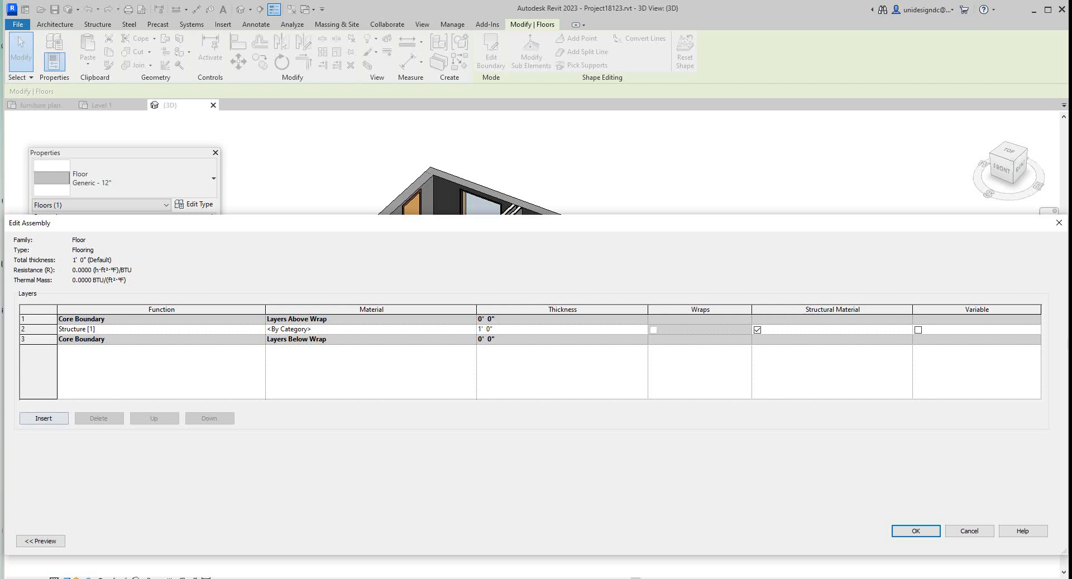
click(44, 418)
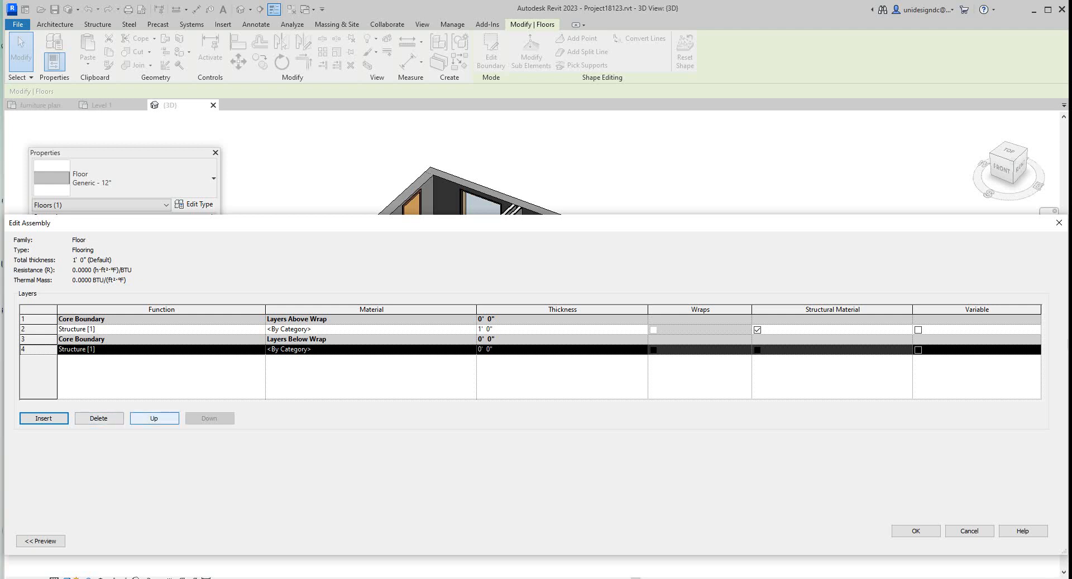
click(154, 418)
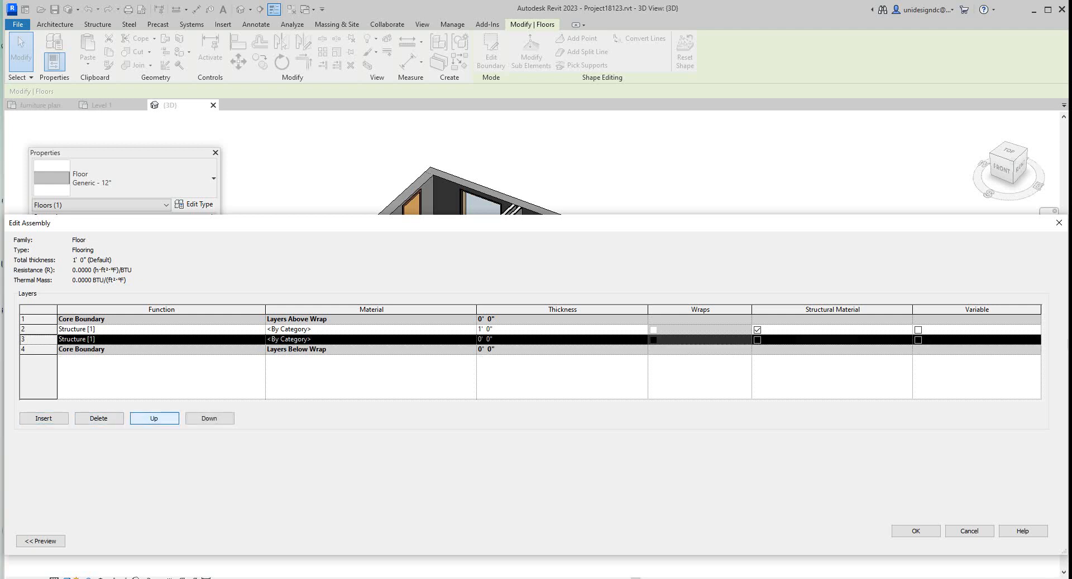
click(154, 418)
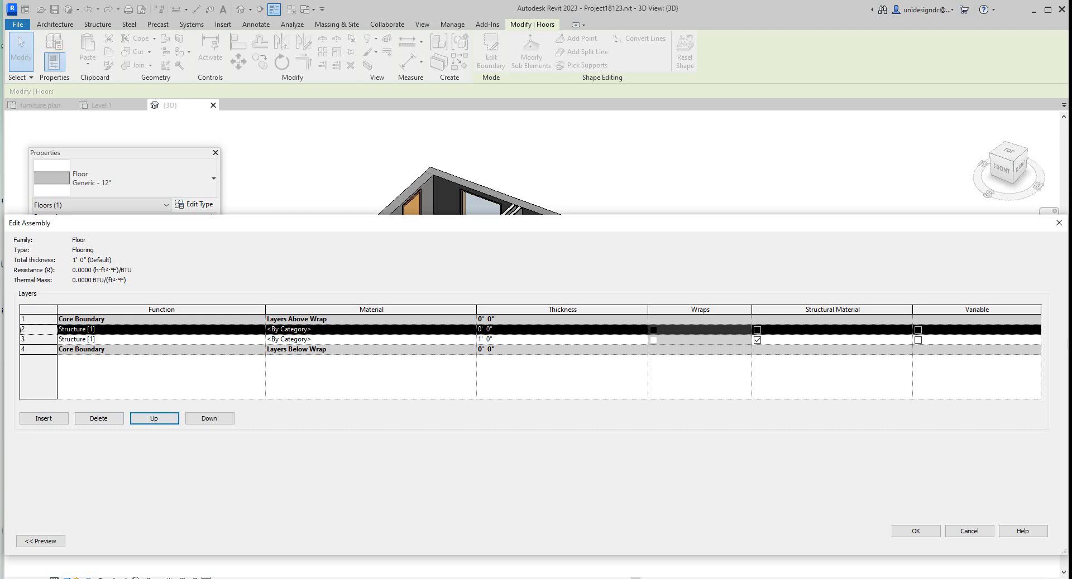
Step: Set the new top layer's thickness to 1/2"
click(490, 329)
drag(490, 329, 486, 329)
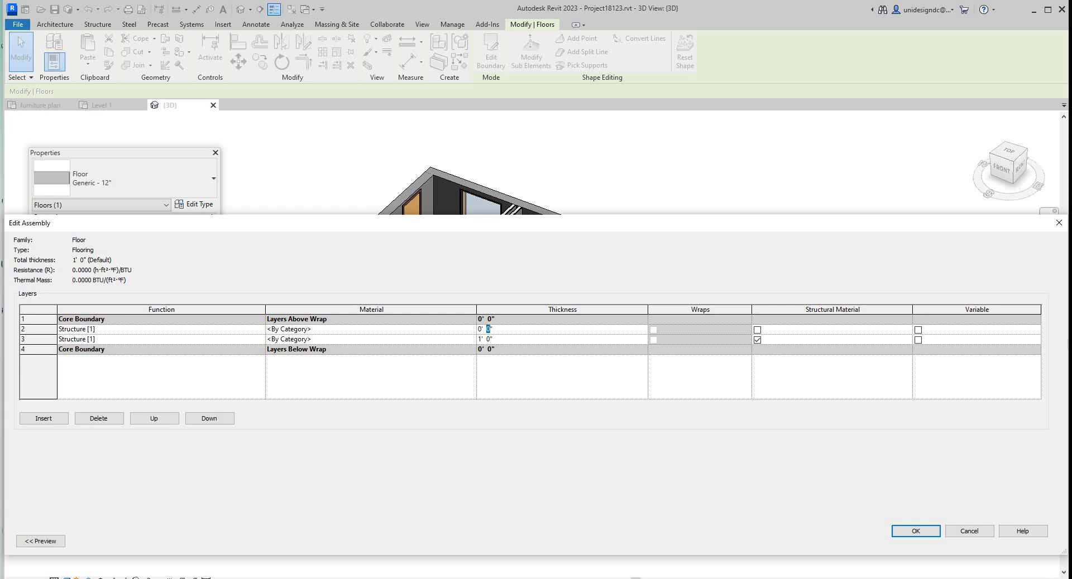
text(.5)
key(Return)
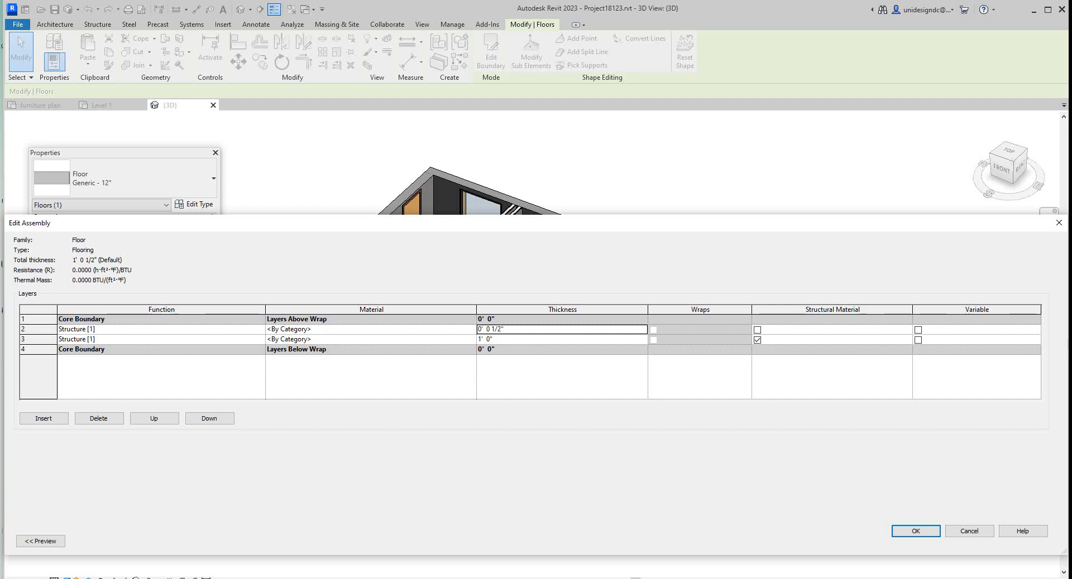
Step: Set the lower structure layer's thickness to 11 1/2" in the Flooring type
click(493, 339)
drag(493, 339, 478, 340)
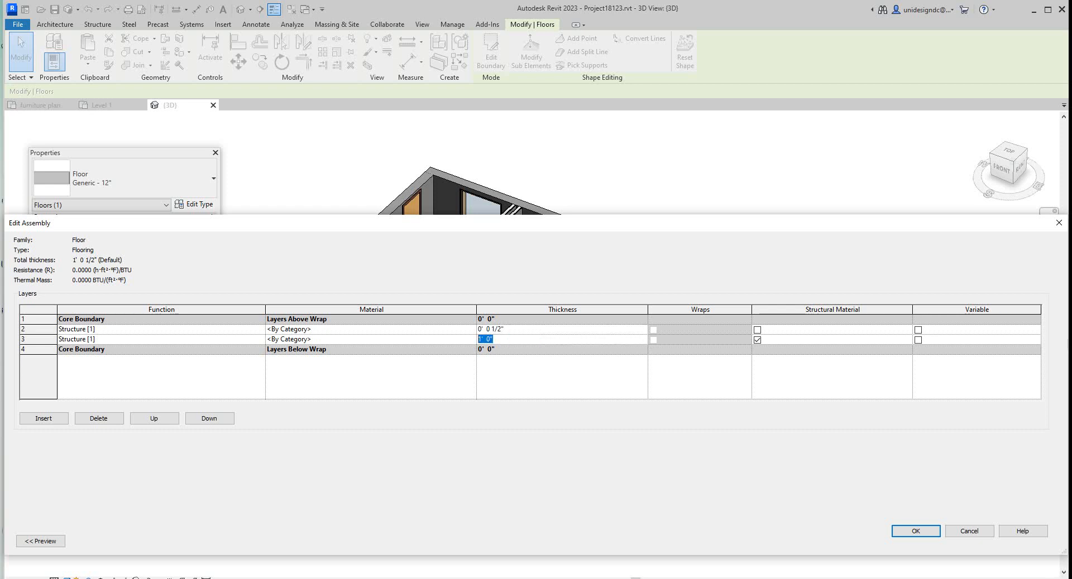
click(493, 340)
drag(493, 339, 477, 339)
text(11)
text(.5)
key(Tab)
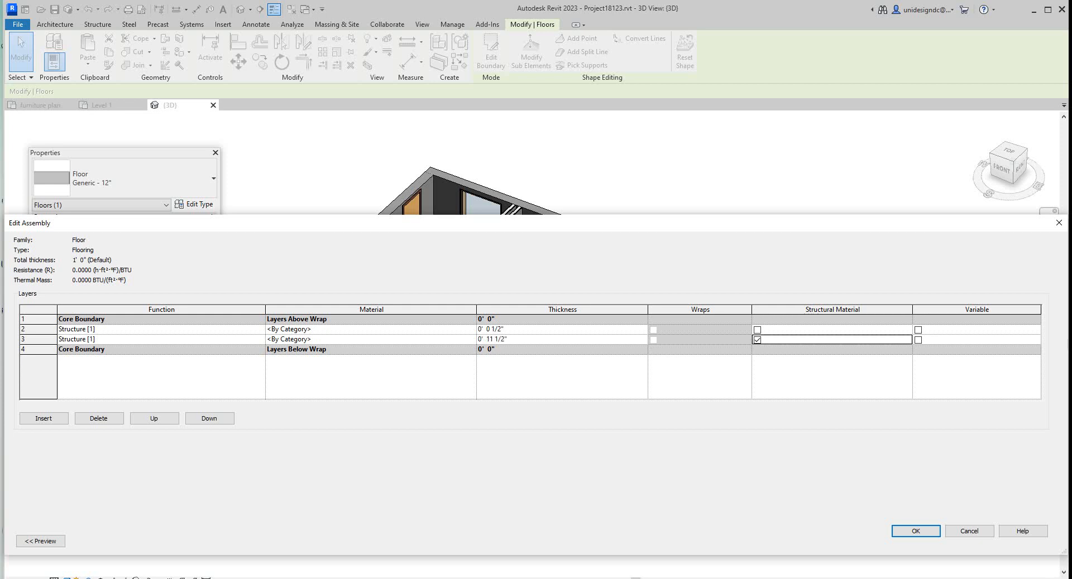
Step: Search the materials for tile for the top layer, select Tile, Porcelain, 4in, and check its appearance settings
click(371, 329)
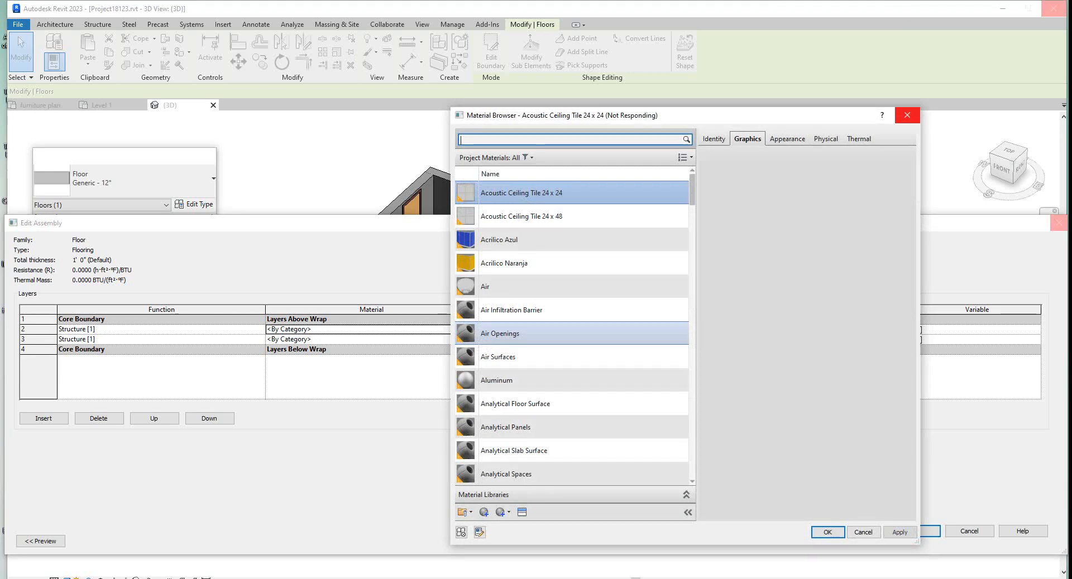
scroll(554, 333, down, 4)
scroll(554, 241, up, 1)
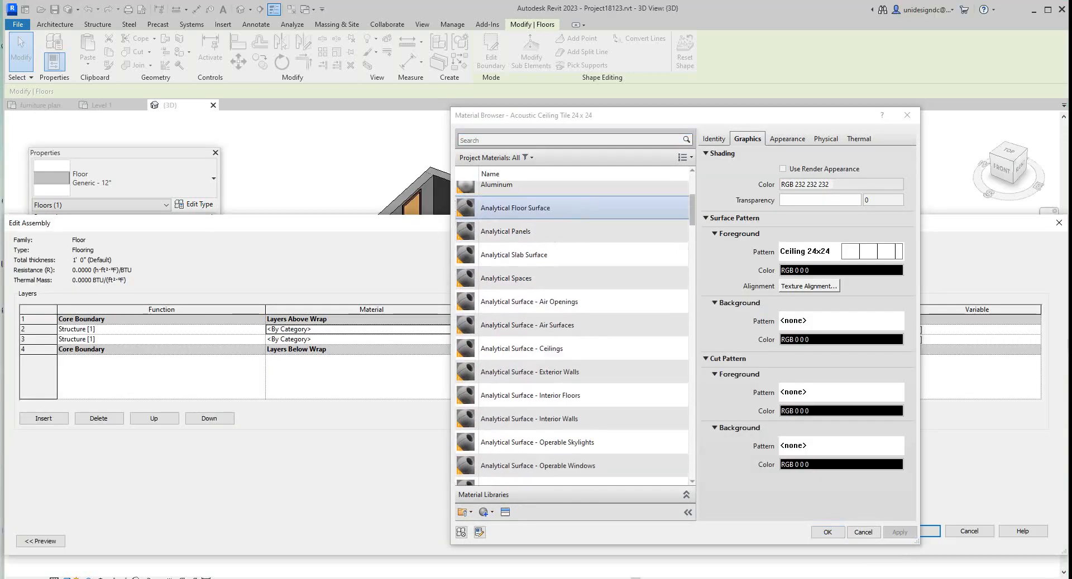
scroll(554, 242, up, 3)
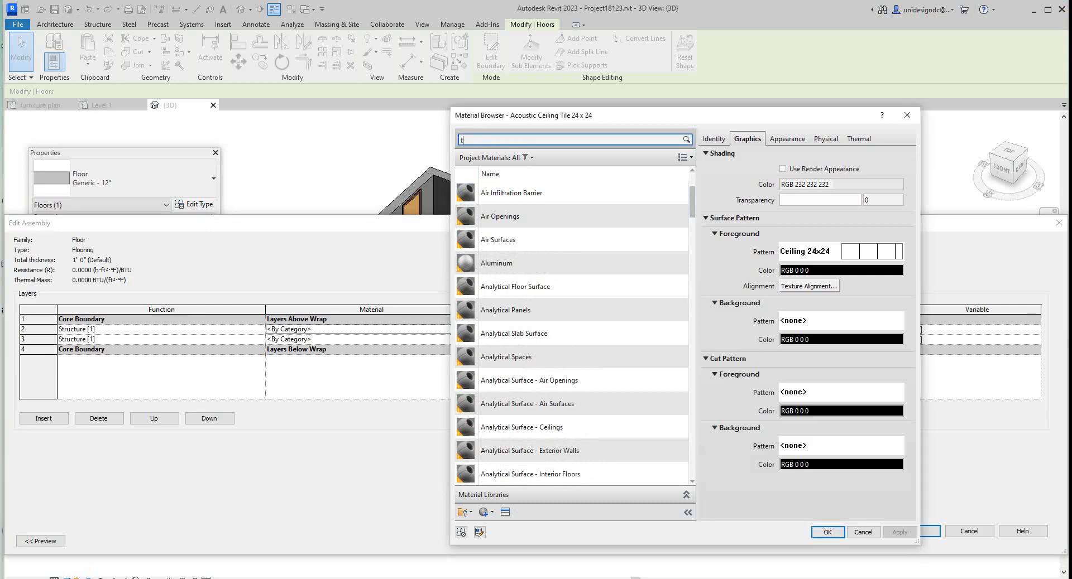
text(e)
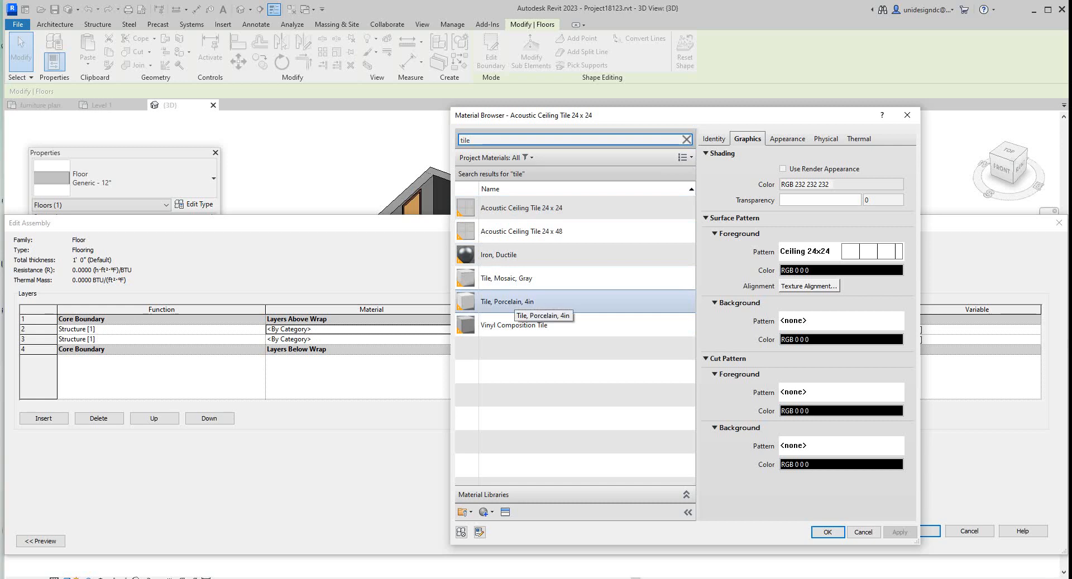
click(511, 304)
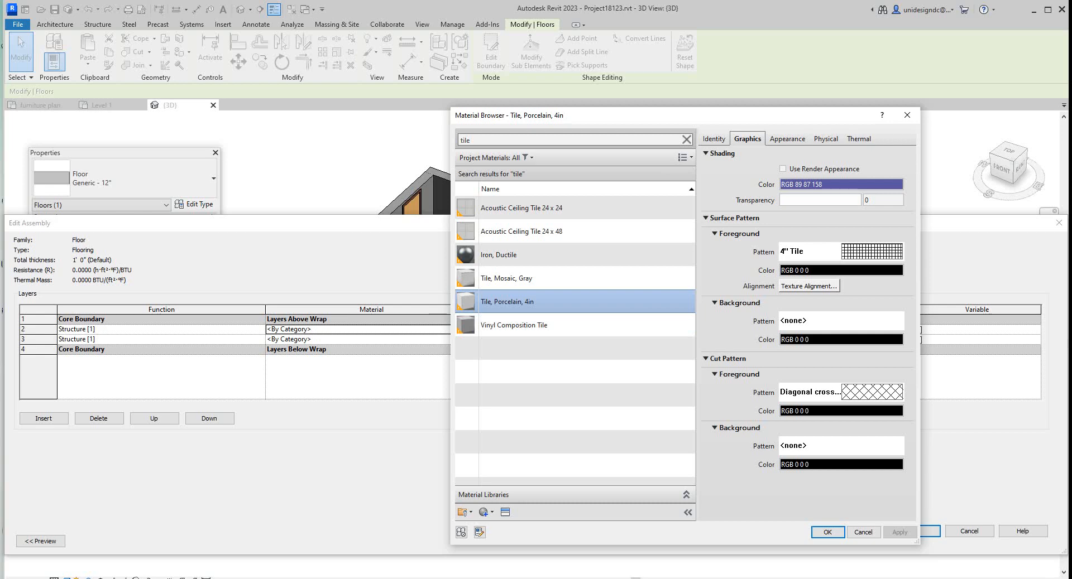
click(786, 139)
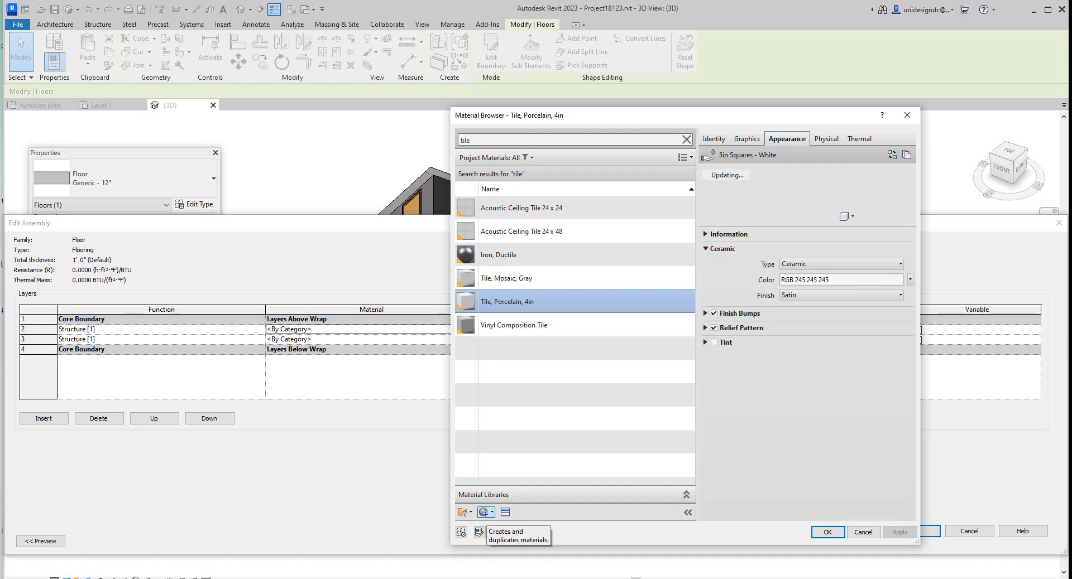
Step: Create a new material and assign it to the 1/2" top layer of the Flooring type
click(486, 511)
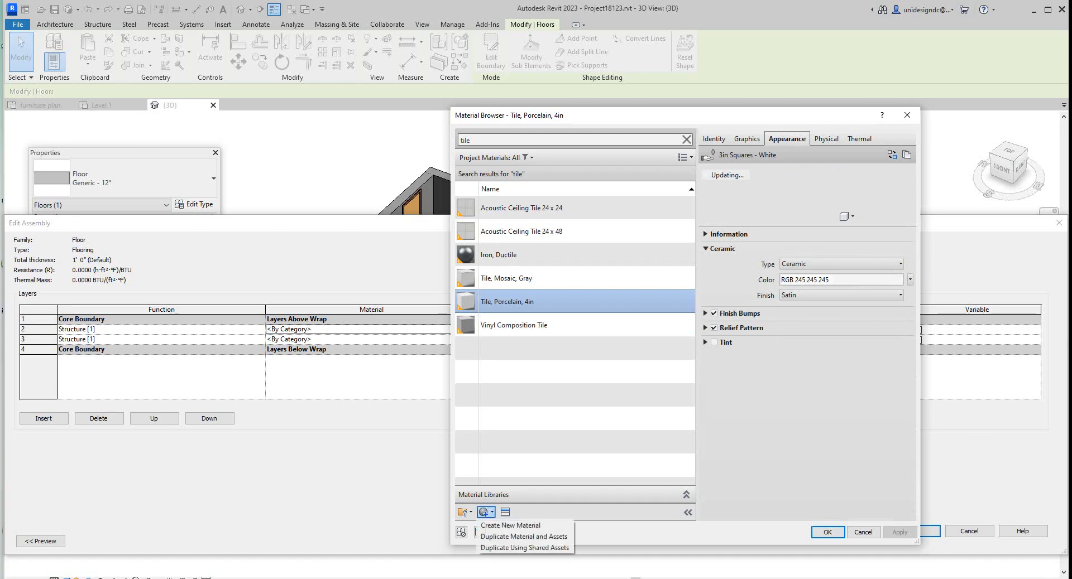
click(510, 526)
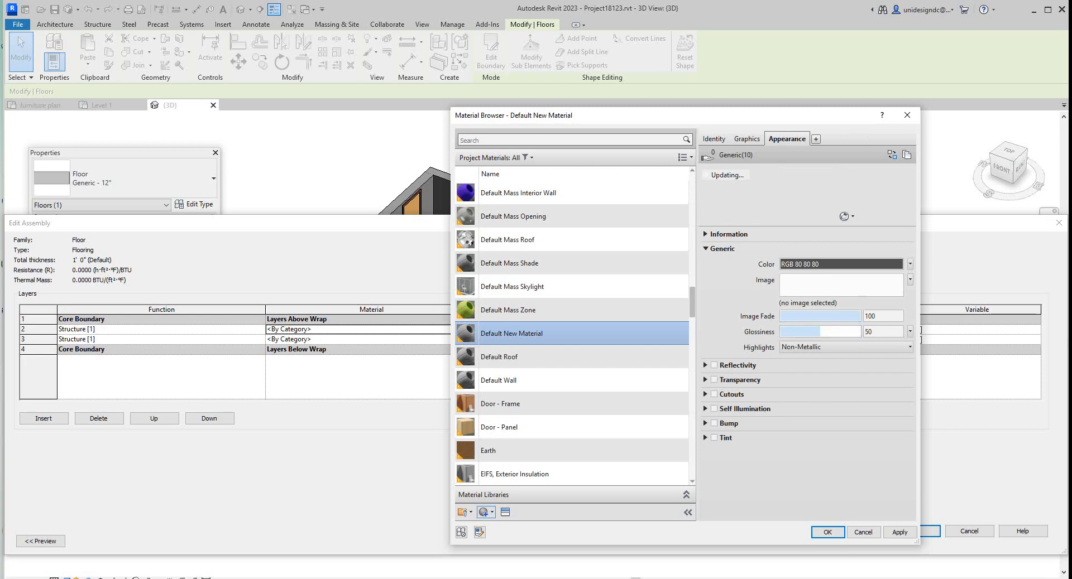
click(746, 138)
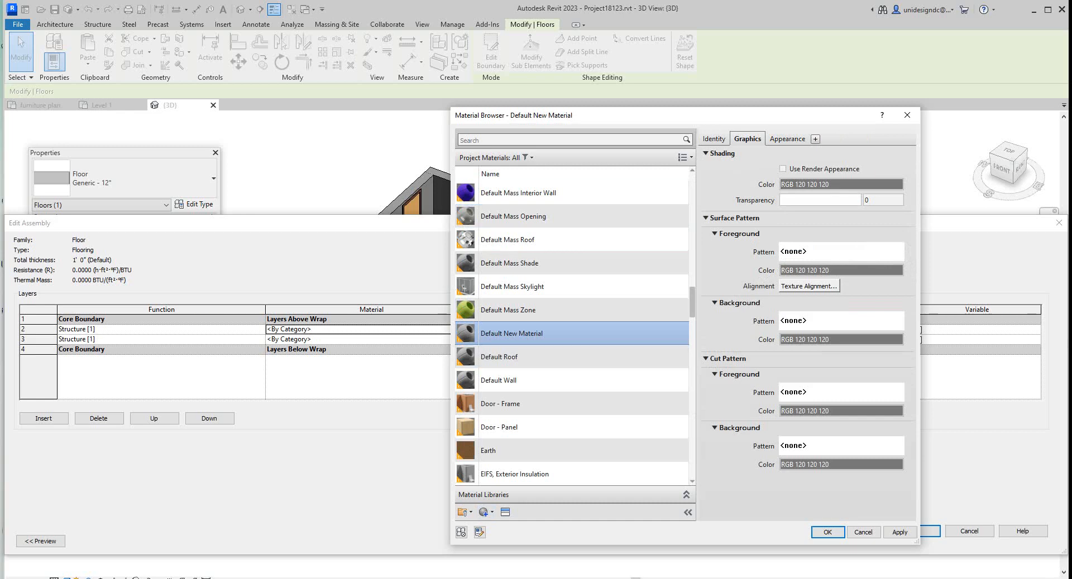
scroll(573, 337, down, 10)
scroll(573, 336, down, 5)
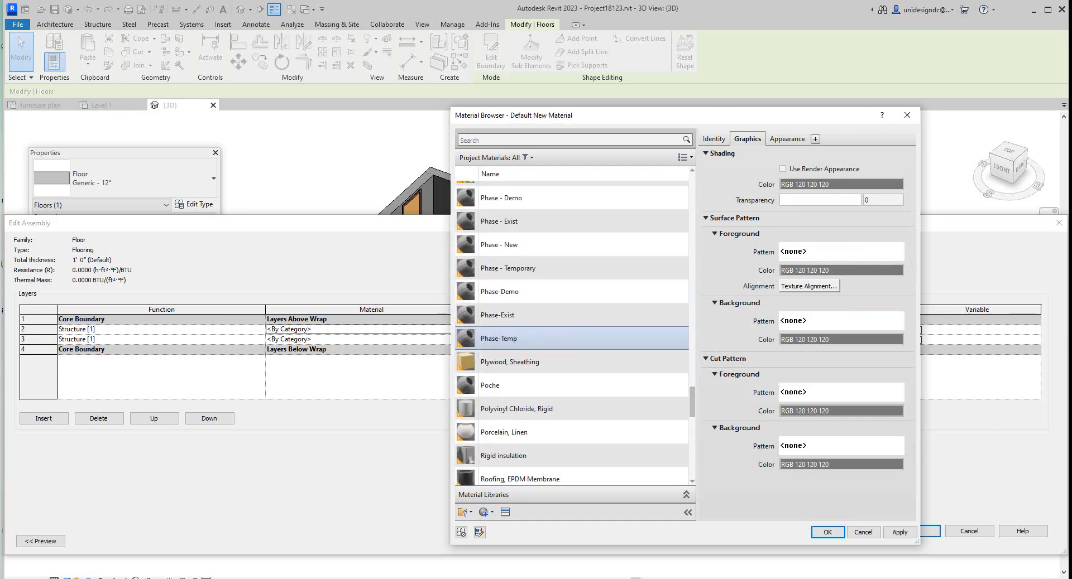
scroll(572, 336, up, 5)
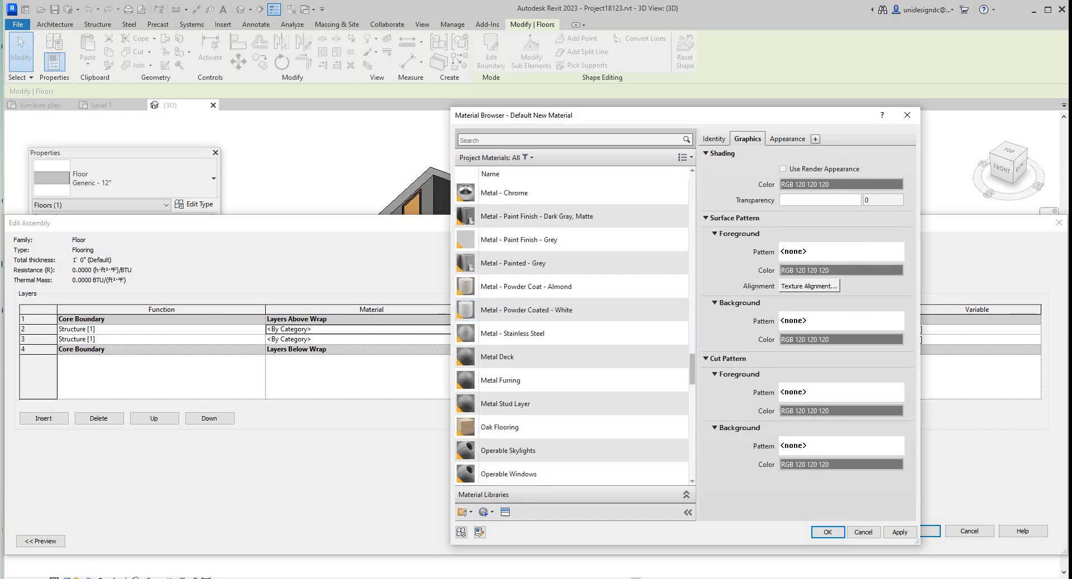
click(461, 139)
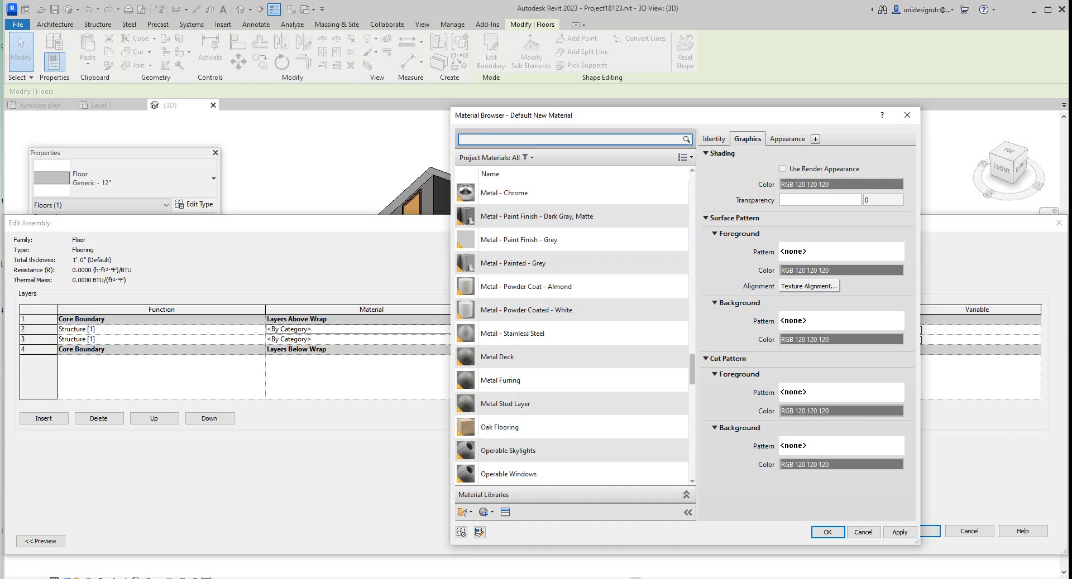
text(tile)
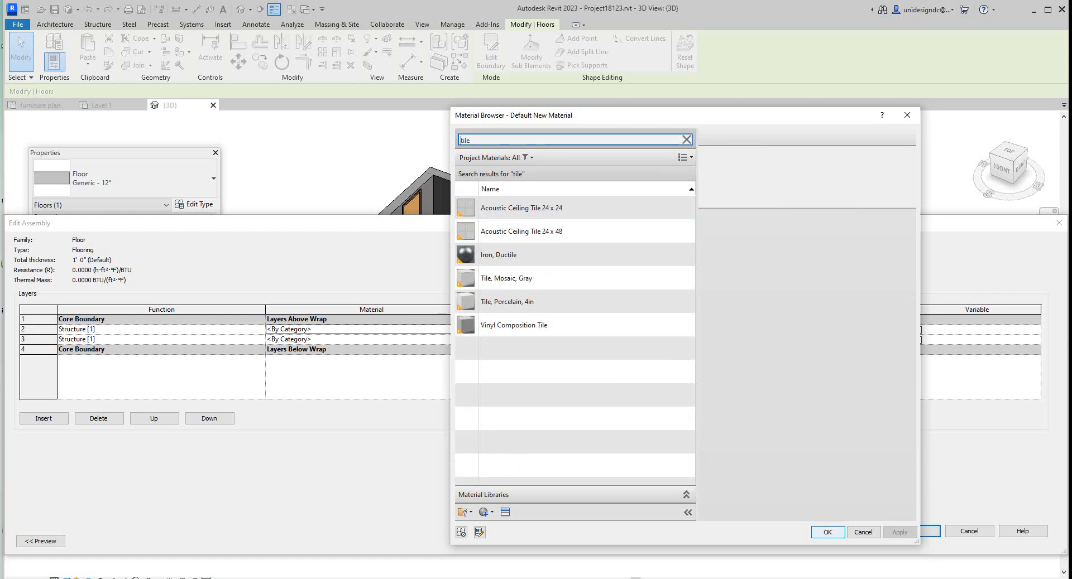
click(827, 532)
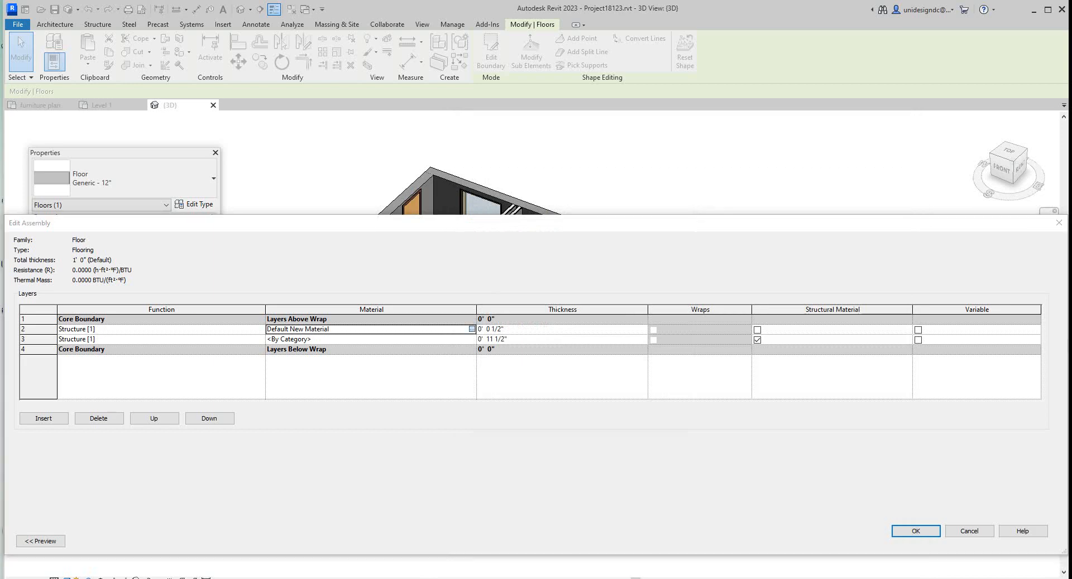
Step: Browse the material list for the top layer again and create a second new material
click(472, 330)
scroll(530, 424, down, 4)
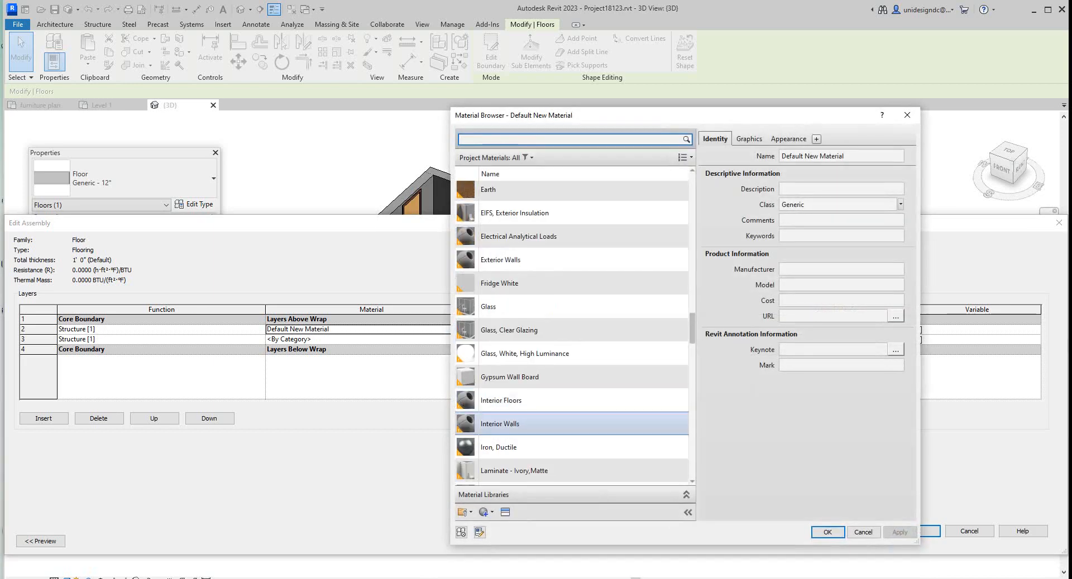
scroll(531, 424, down, 13)
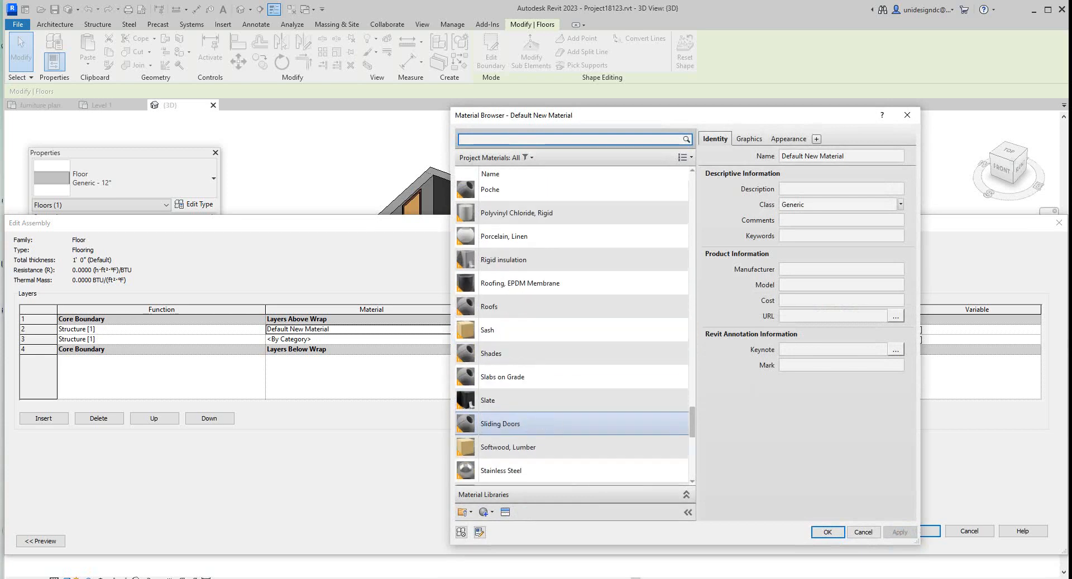
scroll(530, 423, down, 6)
scroll(530, 424, up, 7)
scroll(530, 424, down, 6)
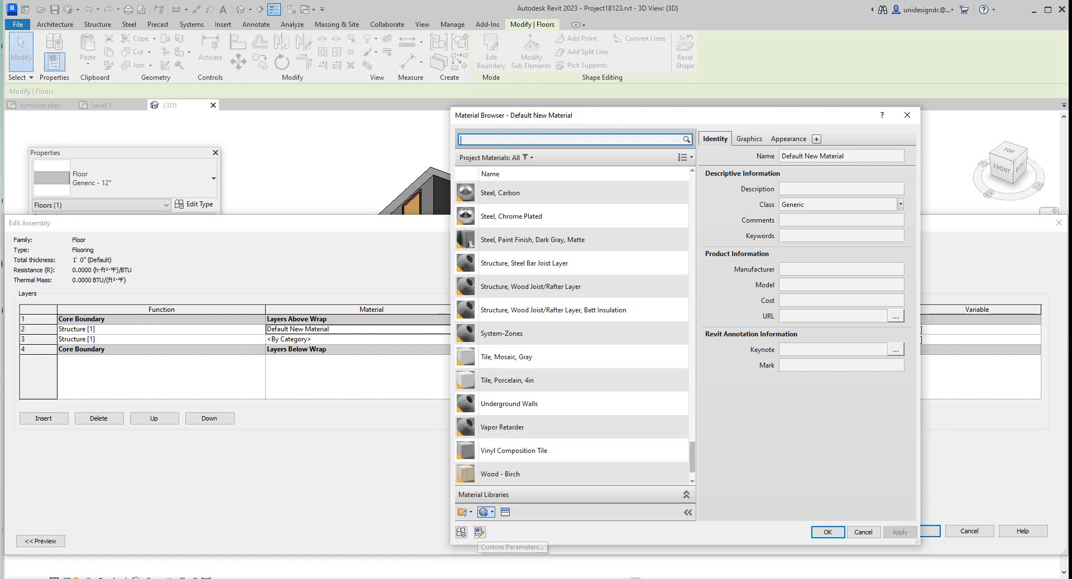
click(491, 512)
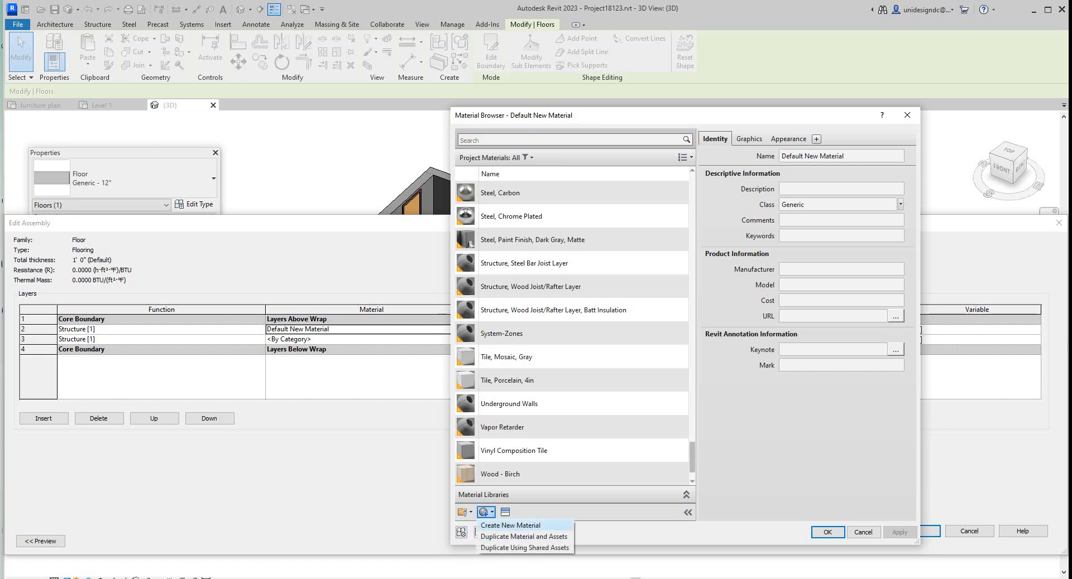
click(508, 524)
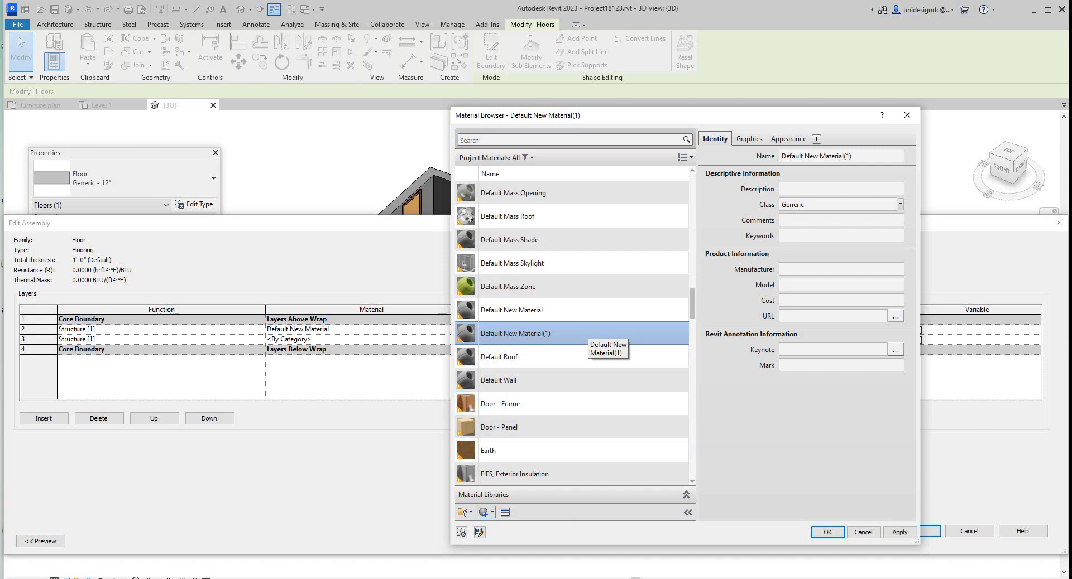
Step: Check the second new material's appearance and graphics settings and accept the material selection
right_click(587, 333)
key(Escape)
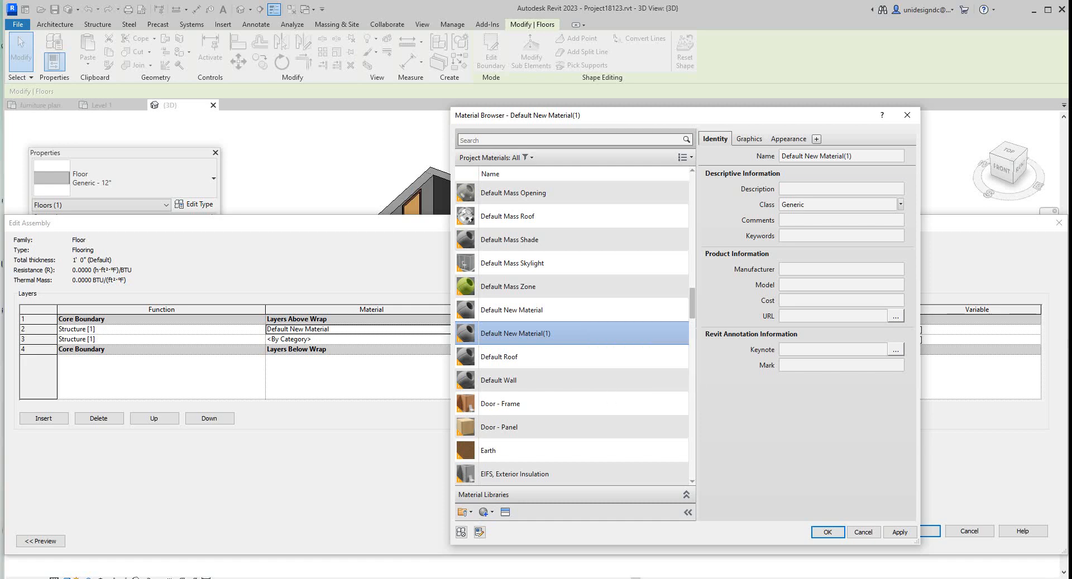
click(788, 138)
click(748, 139)
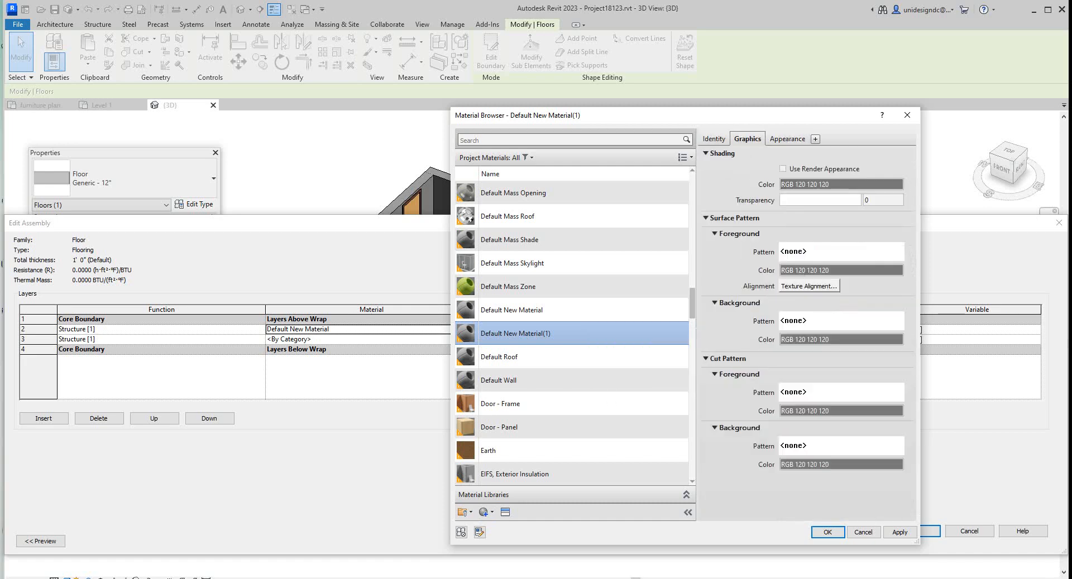
scroll(558, 474, down, 3)
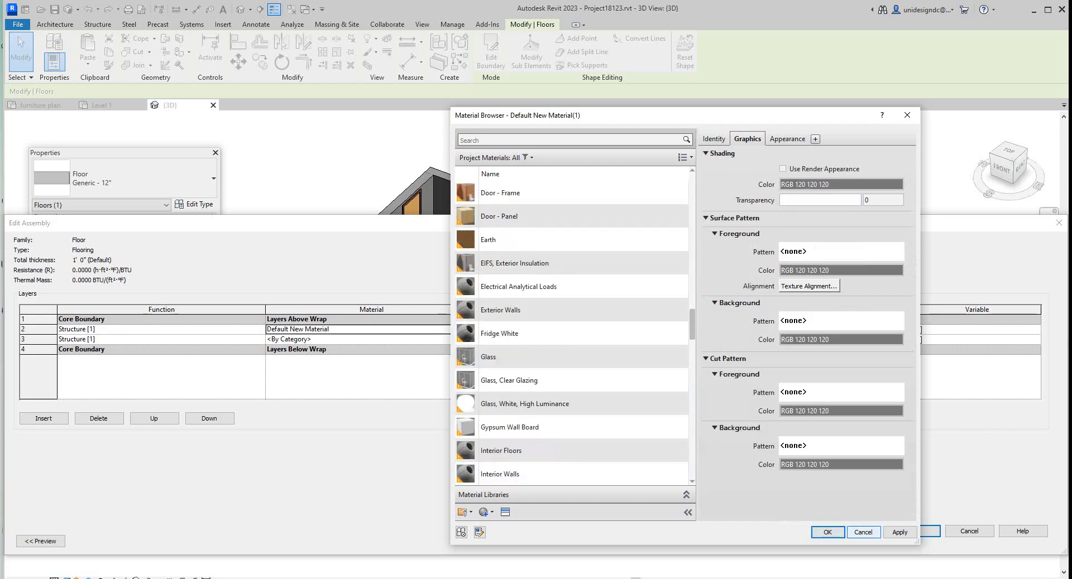
click(827, 531)
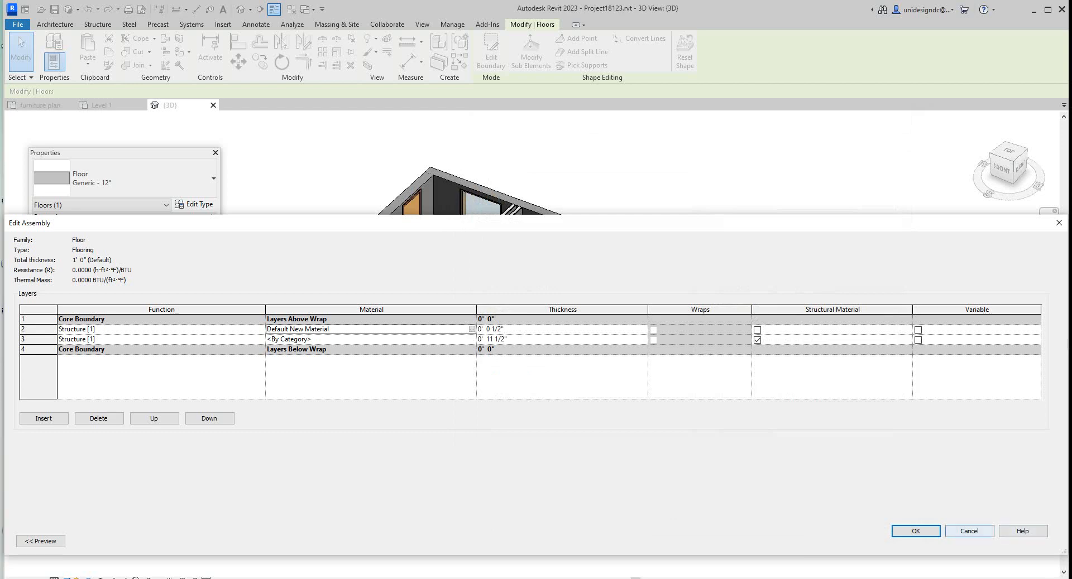
Step: Discard the layer edits and the new Flooring type, and deselect the store floor
click(968, 531)
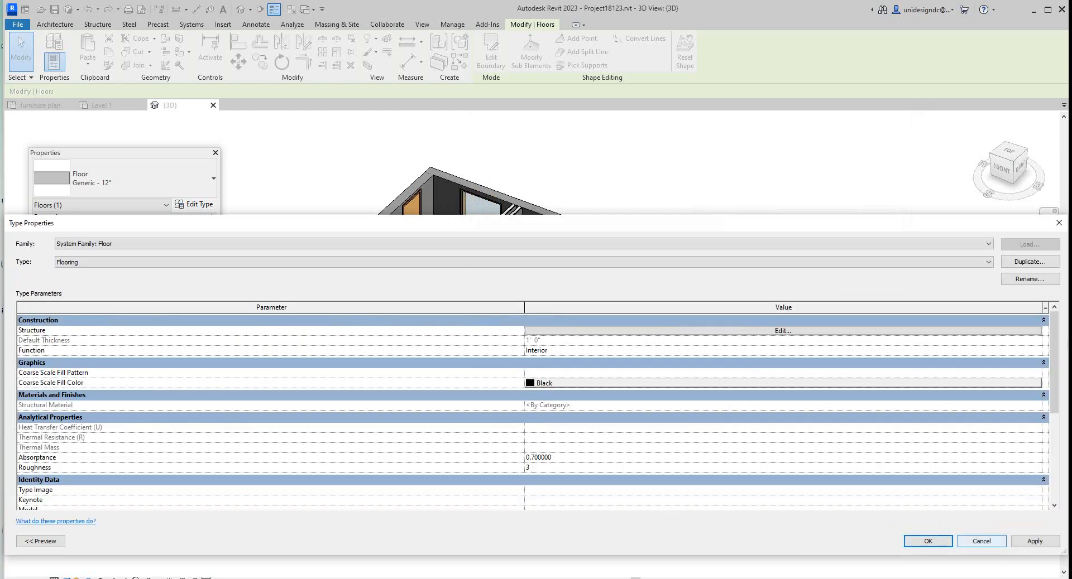
click(980, 541)
scroll(824, 435, down, 2)
key(Escape)
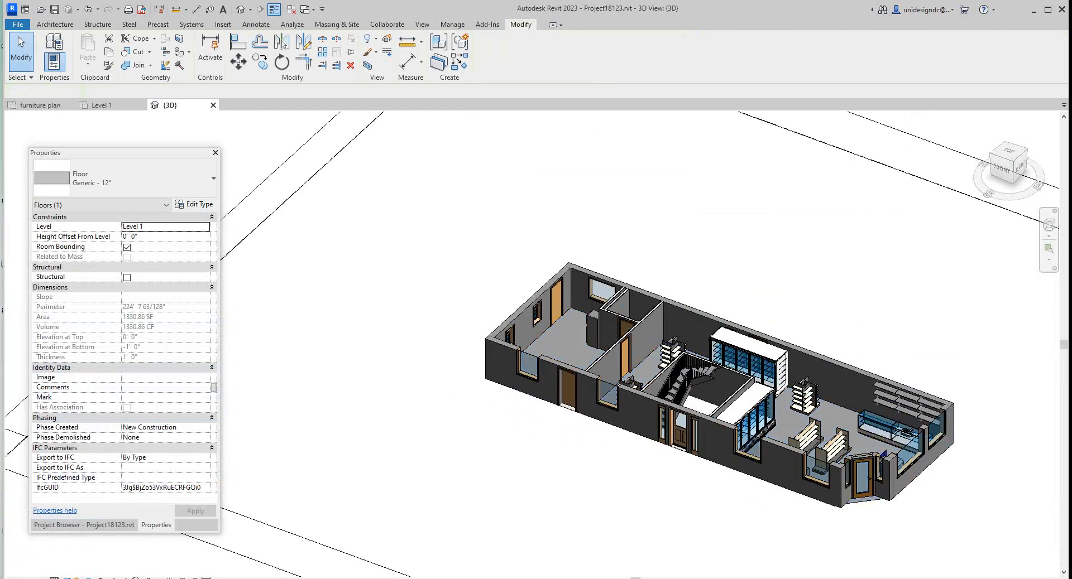
Step: Examine the furnished store in 3D from the opposite side, checking the shelving, door cabinets, freezer and counter
scroll(763, 508, up, 3)
middle_drag(765, 508, 671, 523)
scroll(692, 524, down, 1)
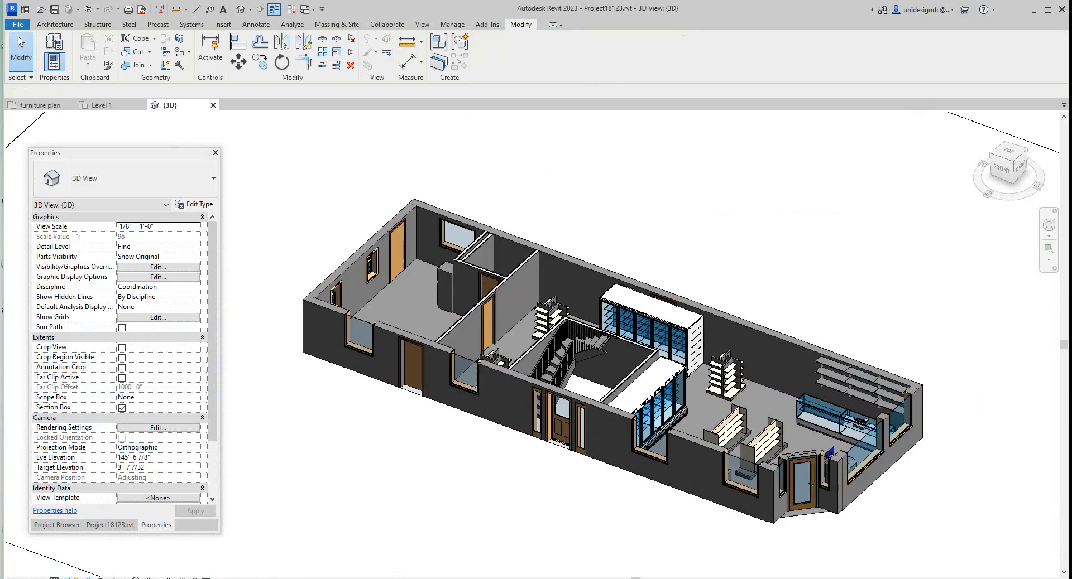
shift+middle_drag(580, 383, 379, 334)
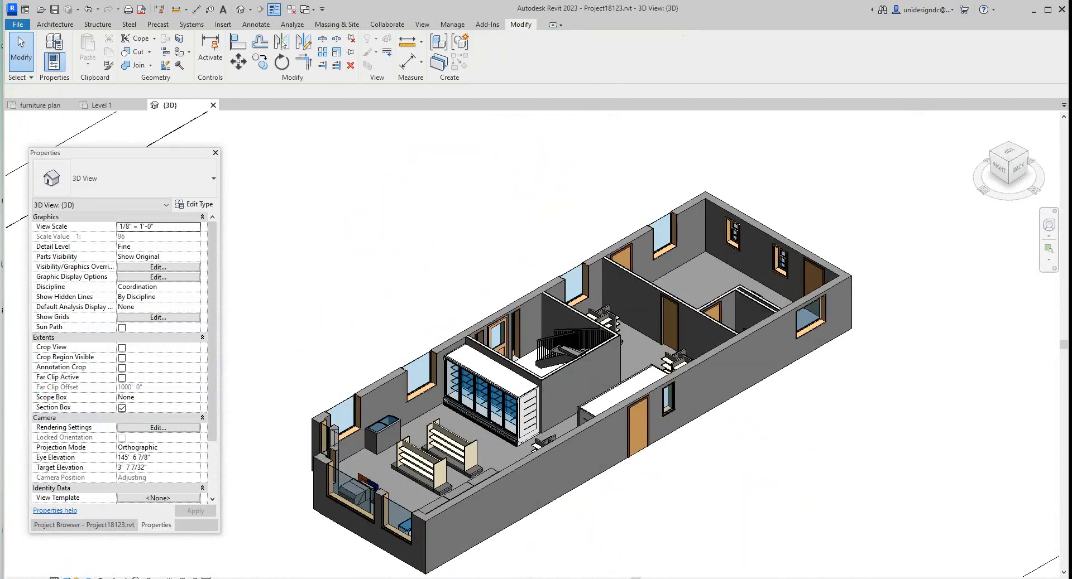
middle_drag(498, 503, 595, 447)
scroll(595, 448, up, 1)
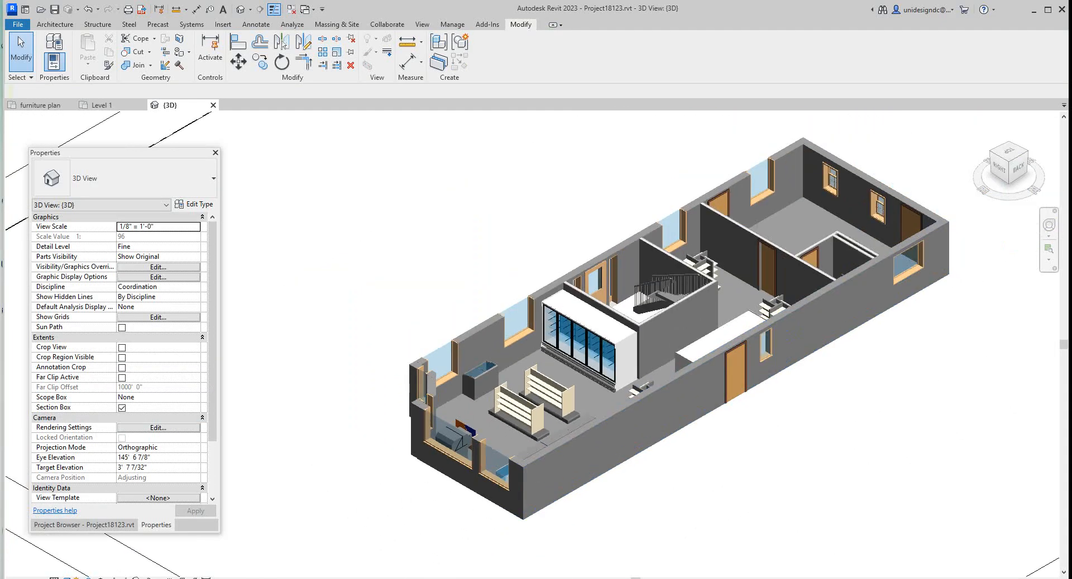
scroll(415, 390, up, 3)
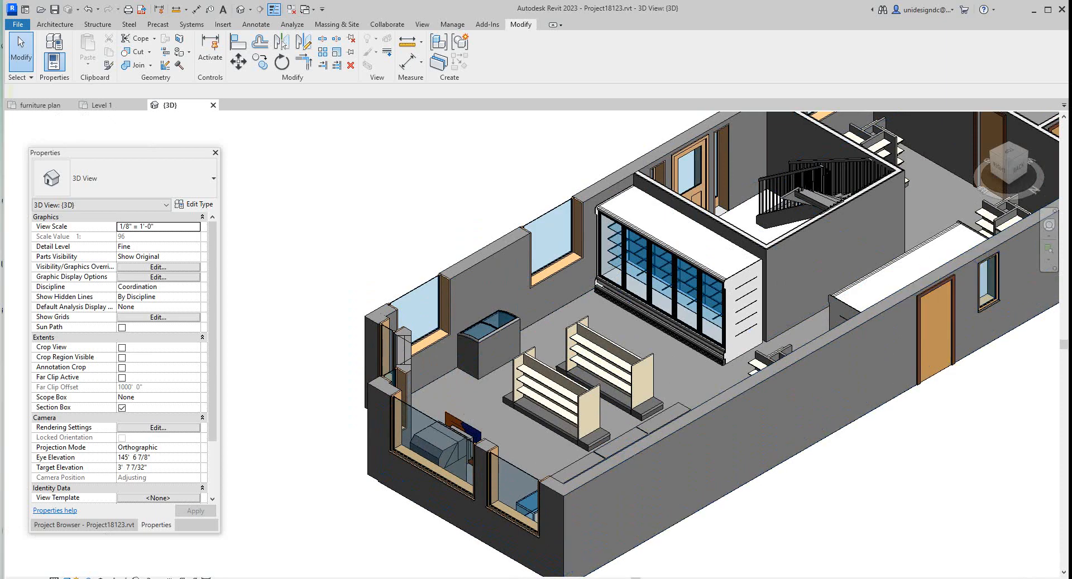
scroll(544, 539, down, 3)
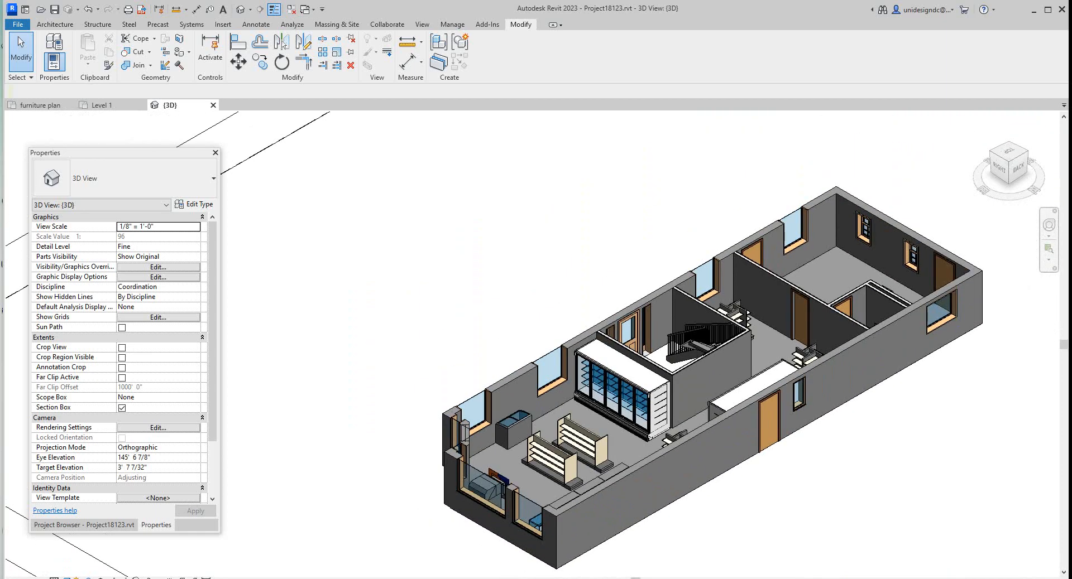
scroll(664, 335, down, 2)
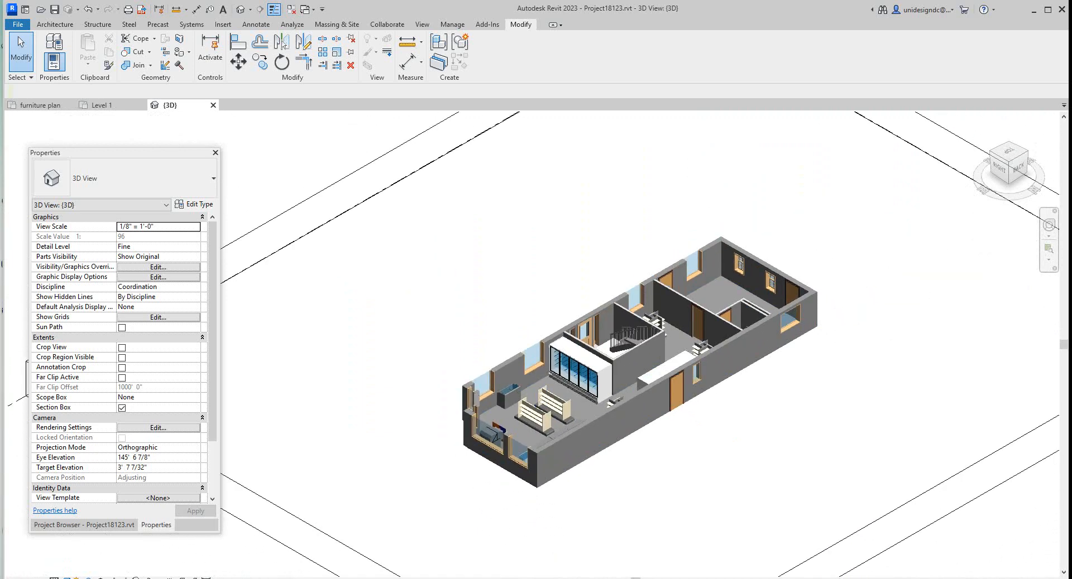
scroll(480, 550, up, 2)
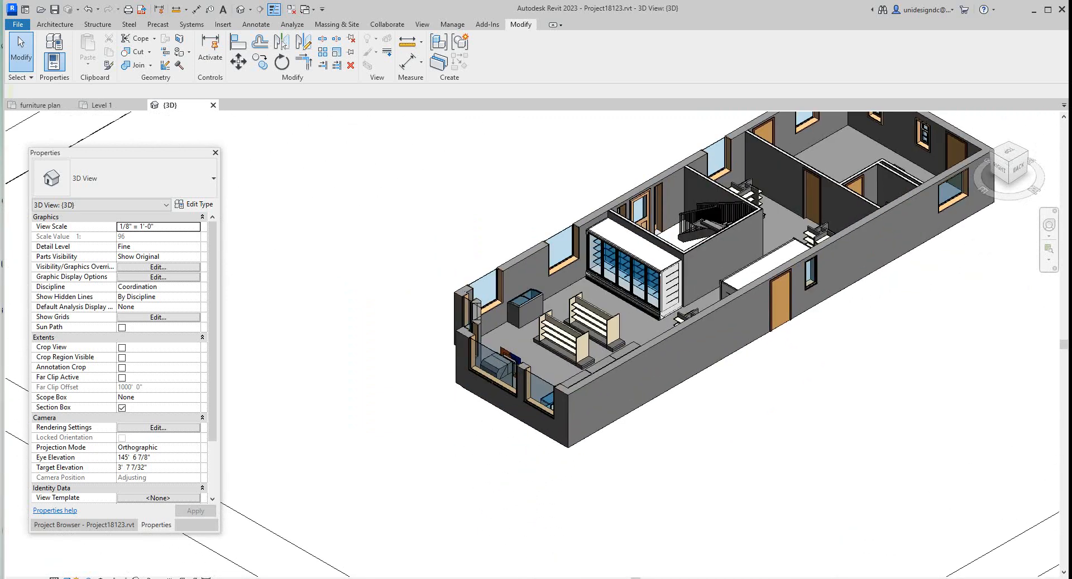